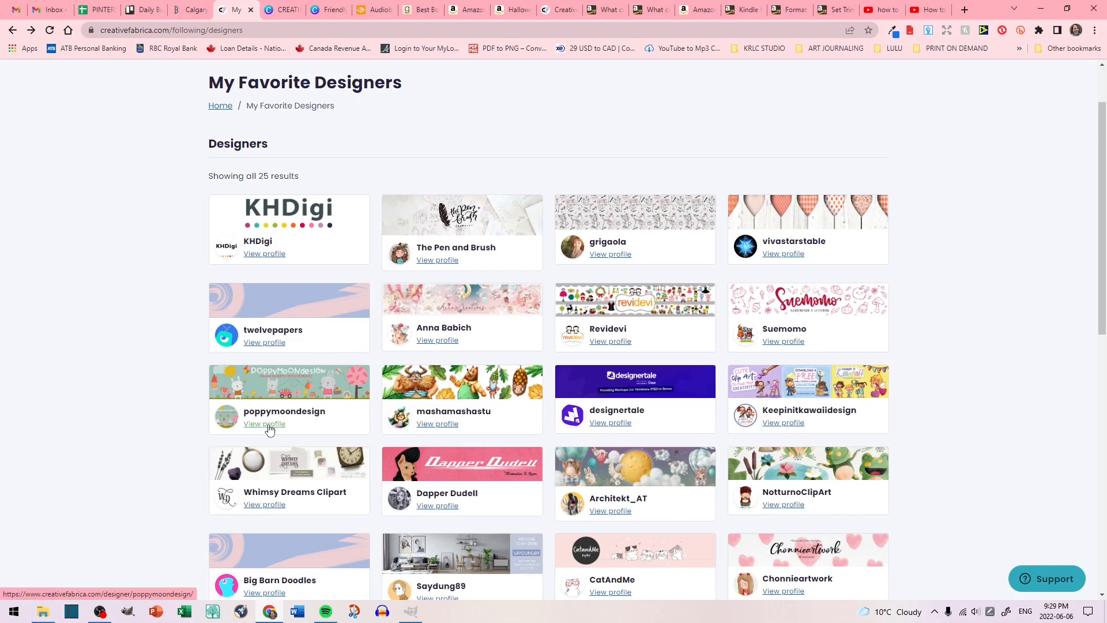
# Open the poppymoondesign designer profile from the favorite designers and examine the thumbnails of its clipart and paper sets.
pyautogui.click(269, 428)
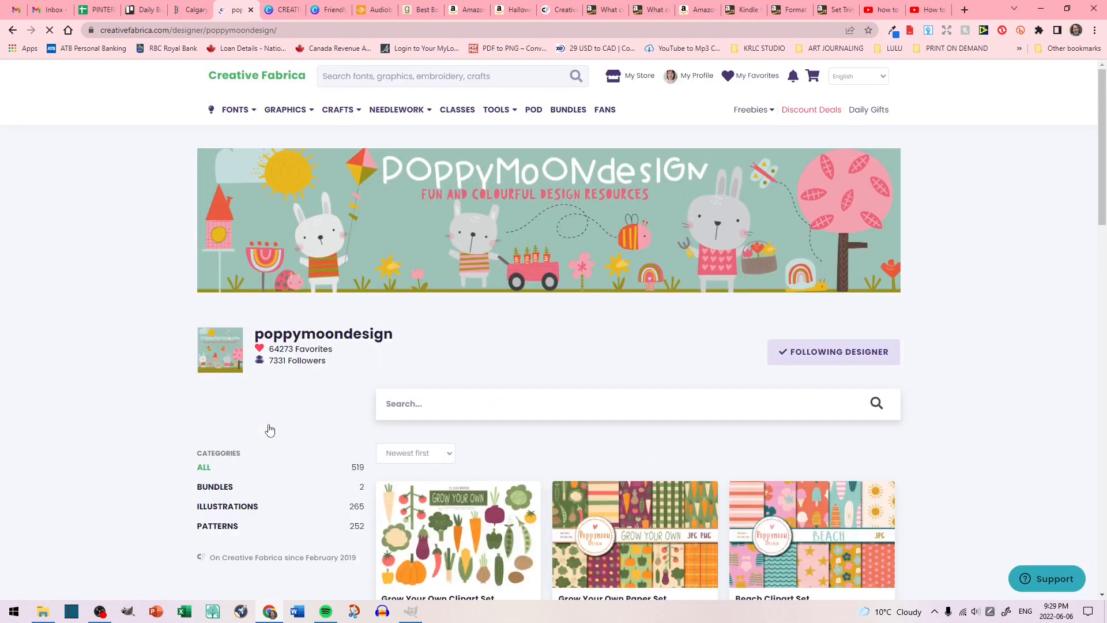
pyautogui.scroll(-6, 162, 370)
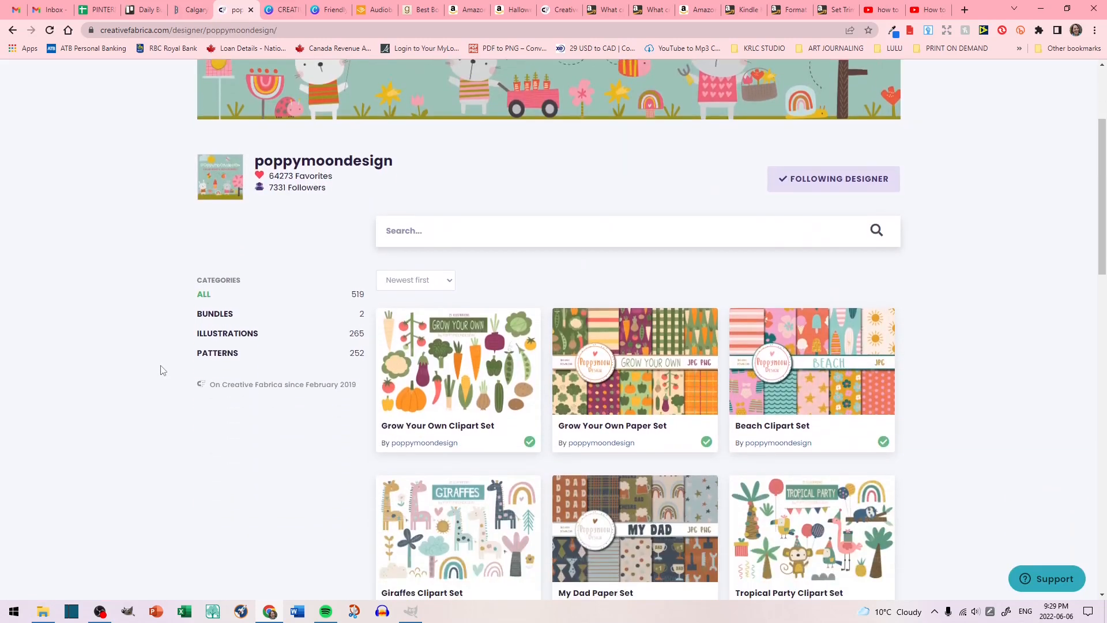
pyautogui.scroll(-3, 162, 370)
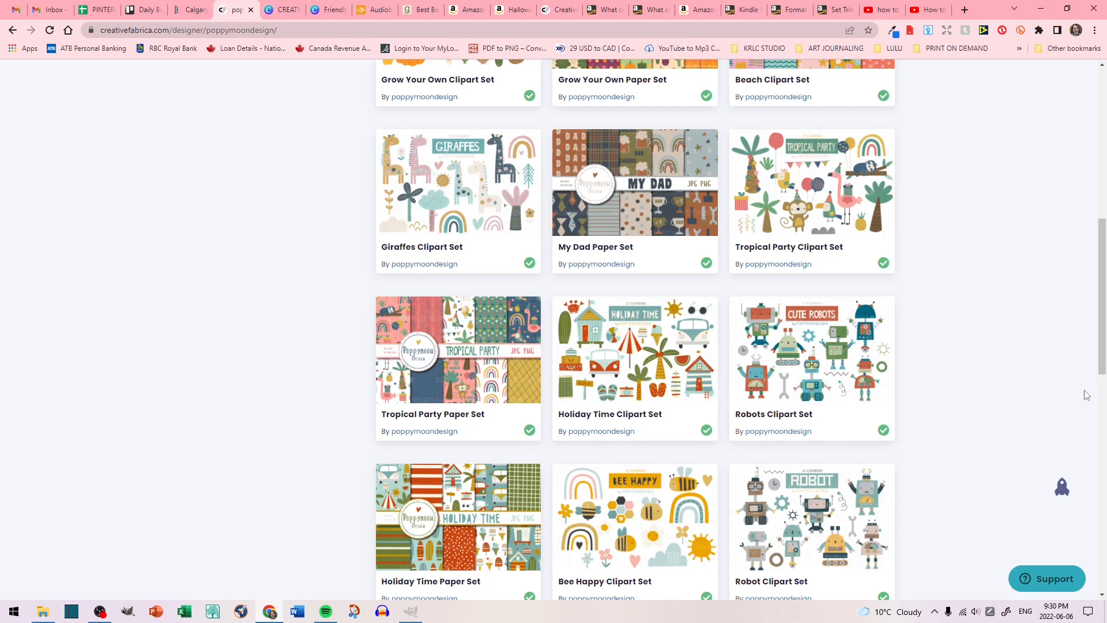
pyautogui.scroll(2, 1084, 392)
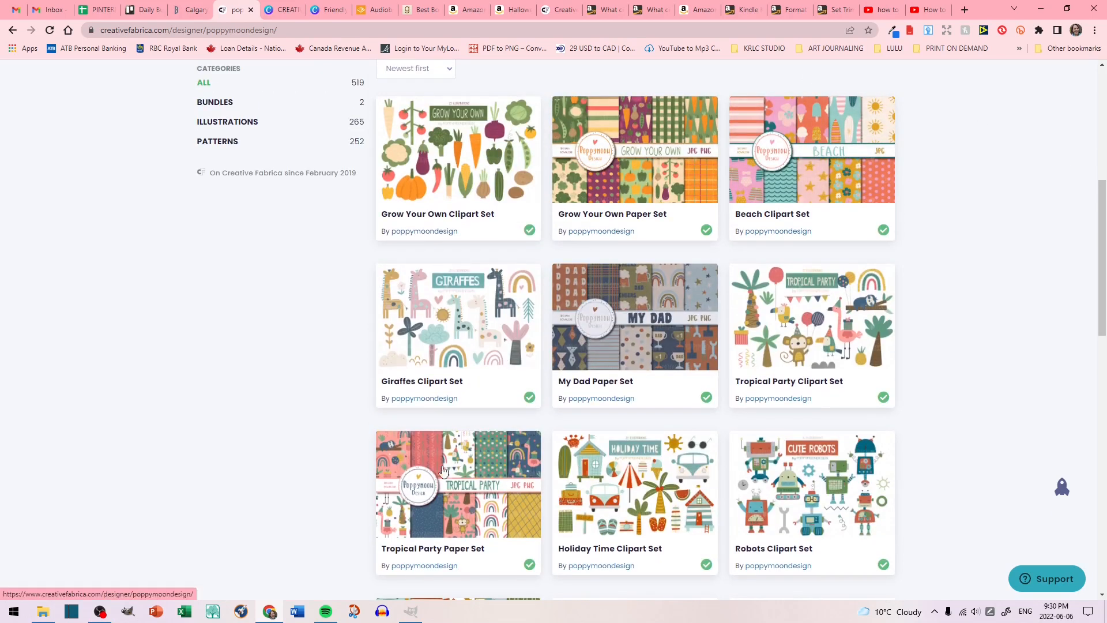
pyautogui.scroll(-3, 304, 435)
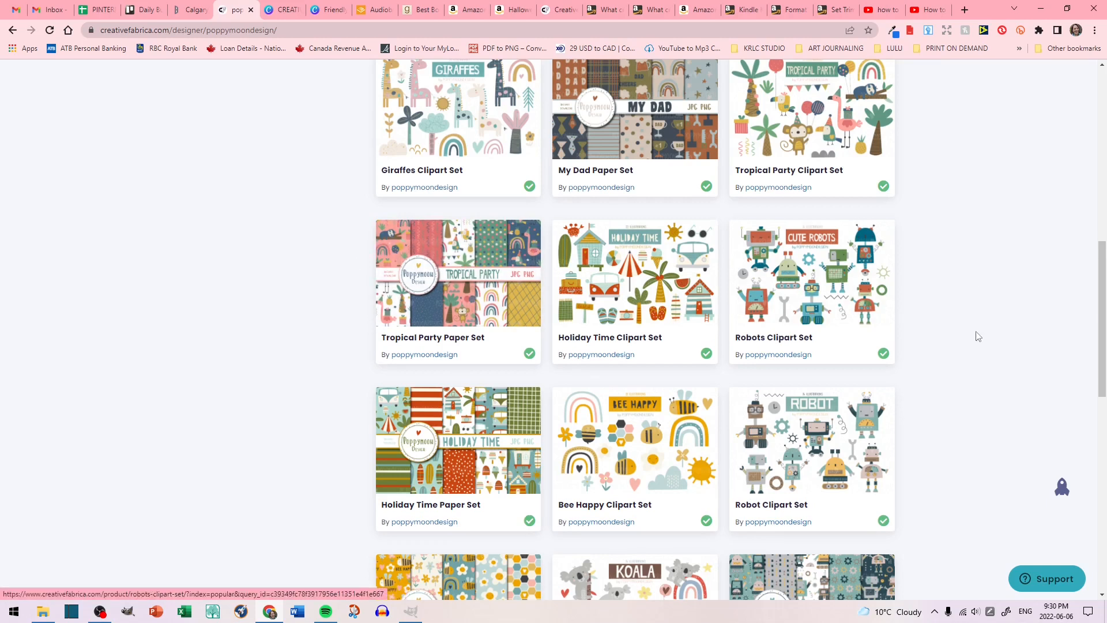
pyautogui.scroll(-1, 965, 356)
pyautogui.scroll(-3, 965, 356)
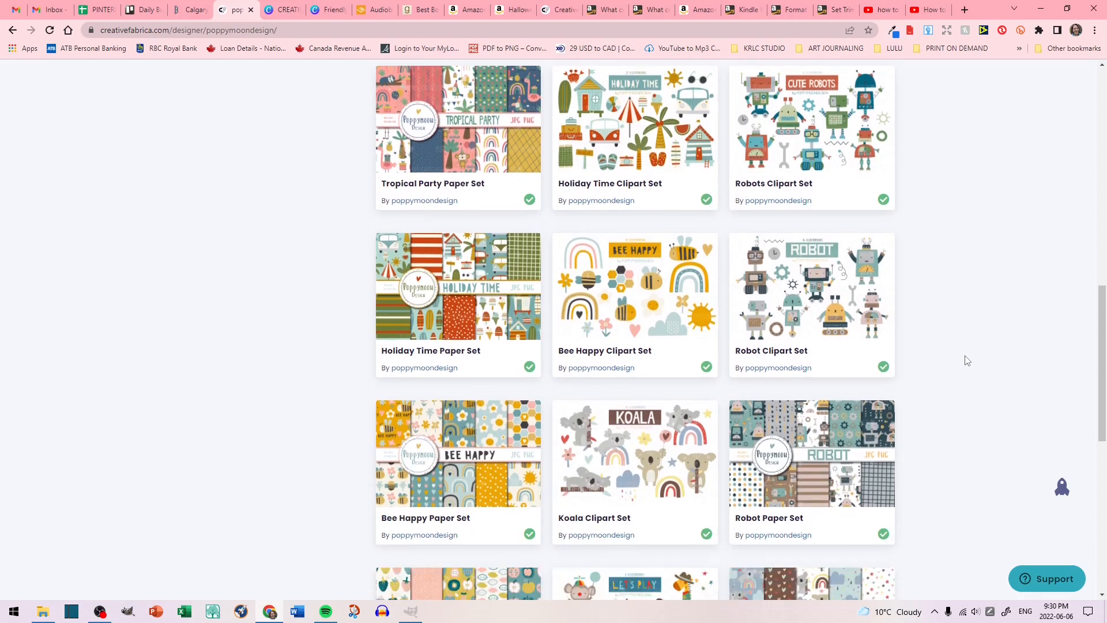
pyautogui.scroll(4, 967, 360)
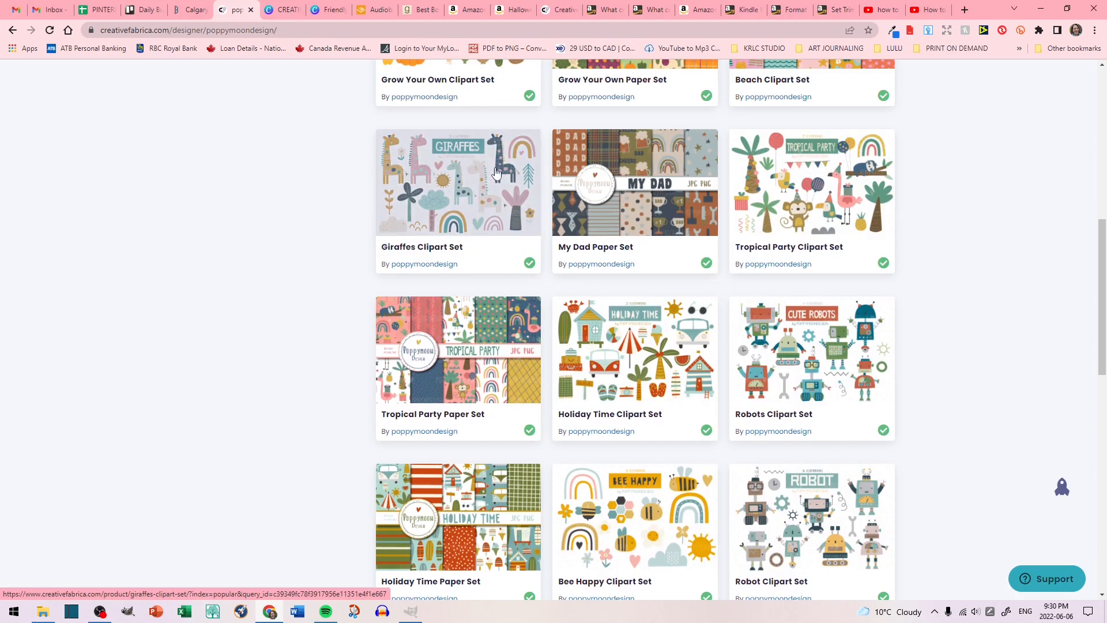
pyautogui.scroll(-1, 966, 326)
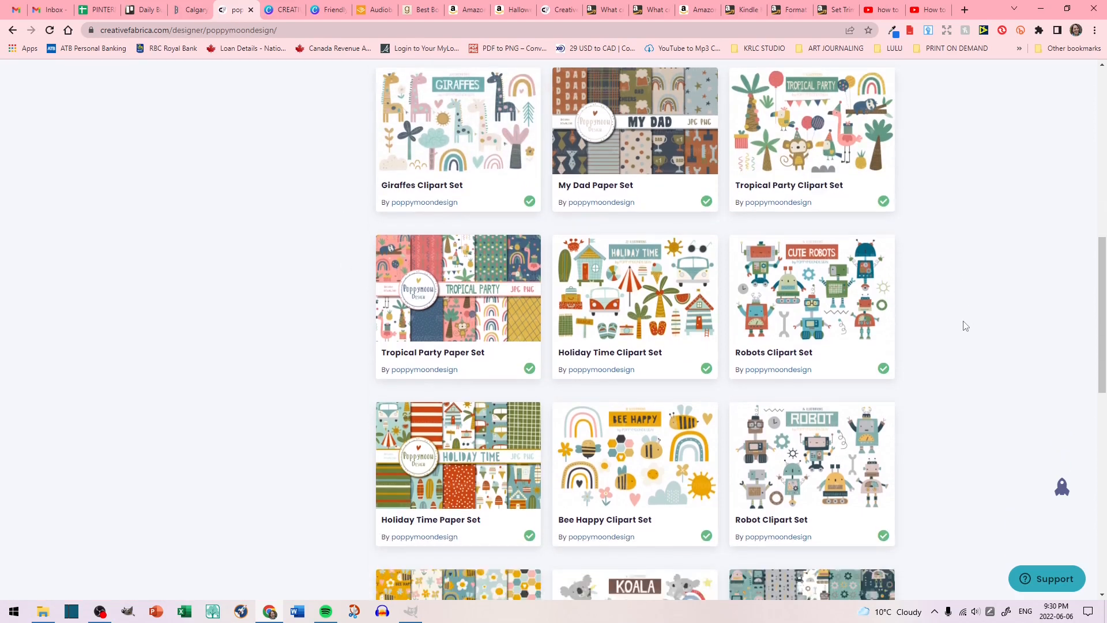
pyautogui.scroll(-4, 966, 326)
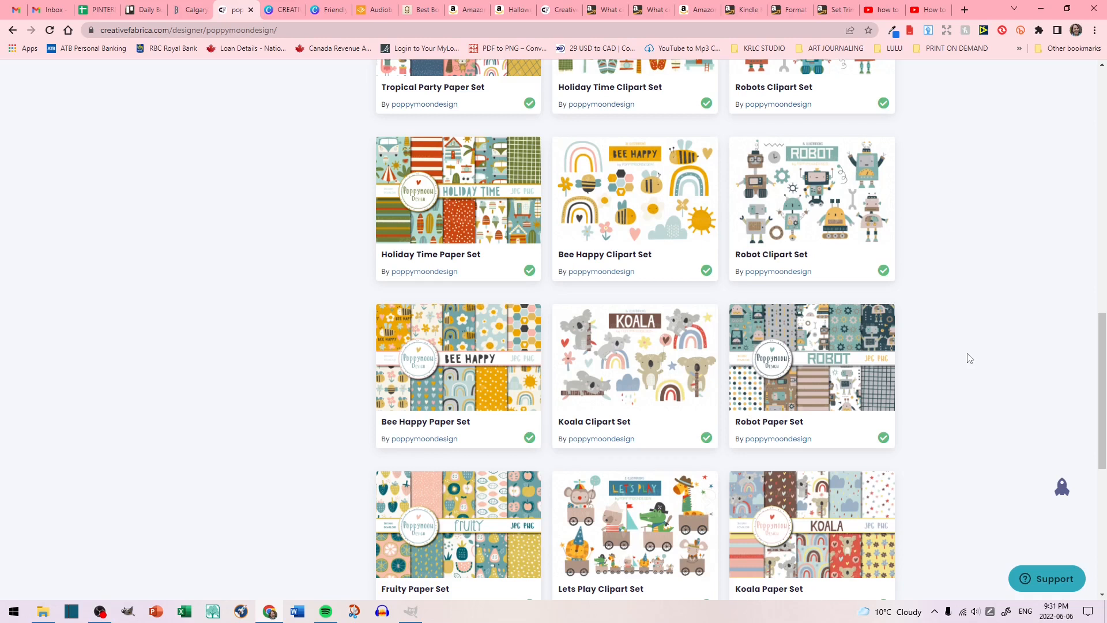
pyautogui.scroll(6, 974, 381)
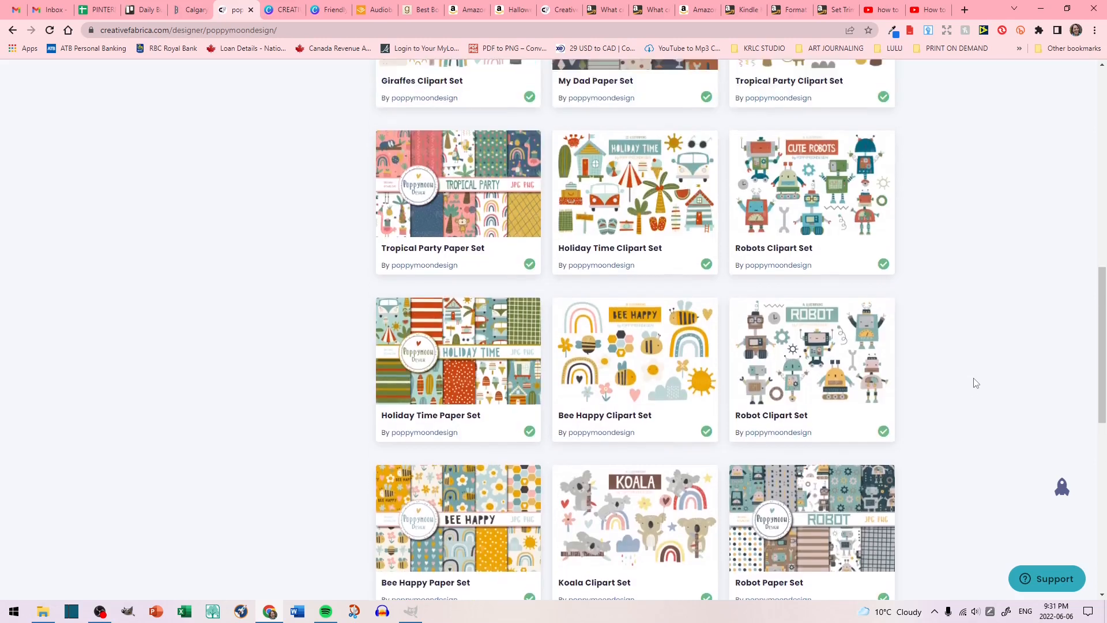
pyautogui.scroll(3, 976, 383)
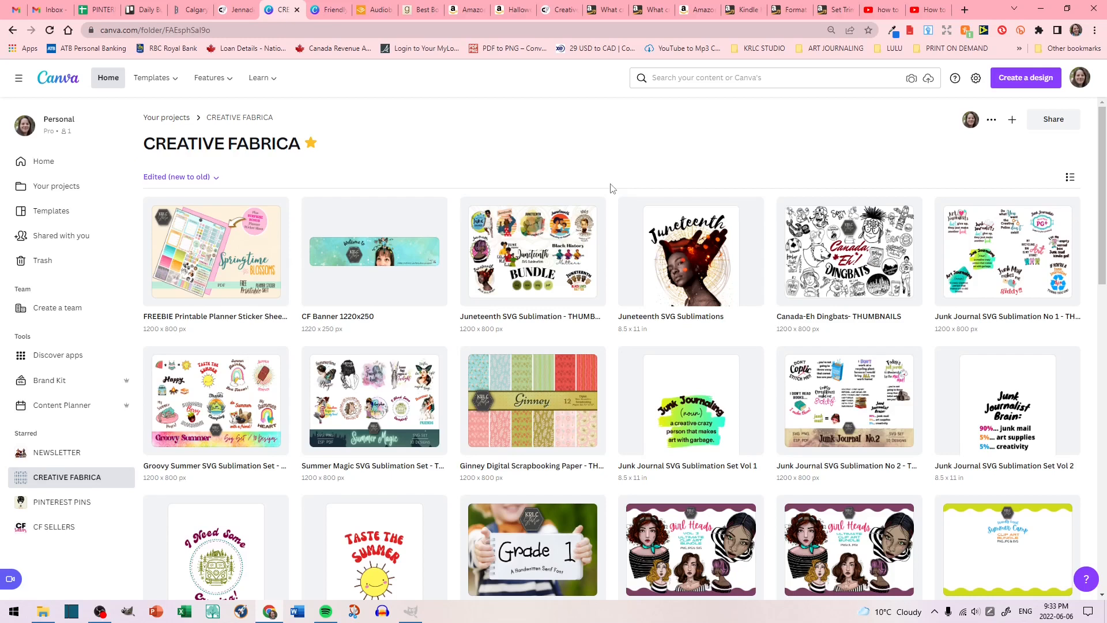
# Look through the CREATIVE FABRICA folder in Canva and open the Friendly Forest - Summer Camp - Clipart Bundle thumbnails design.
pyautogui.scroll(-3, 613, 188)
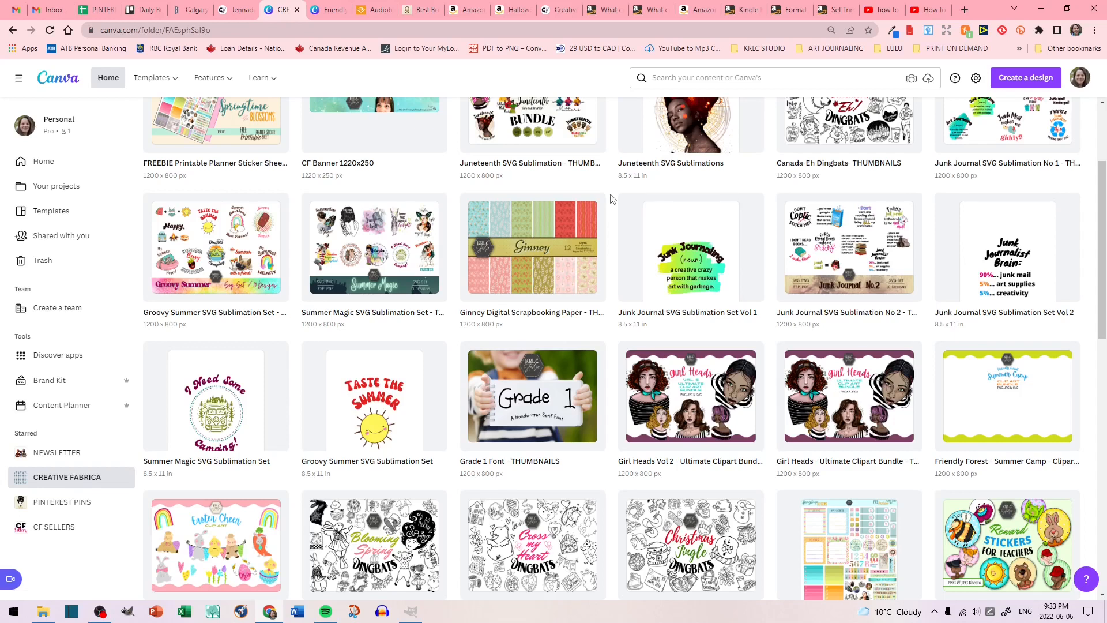
pyautogui.scroll(-2, 613, 199)
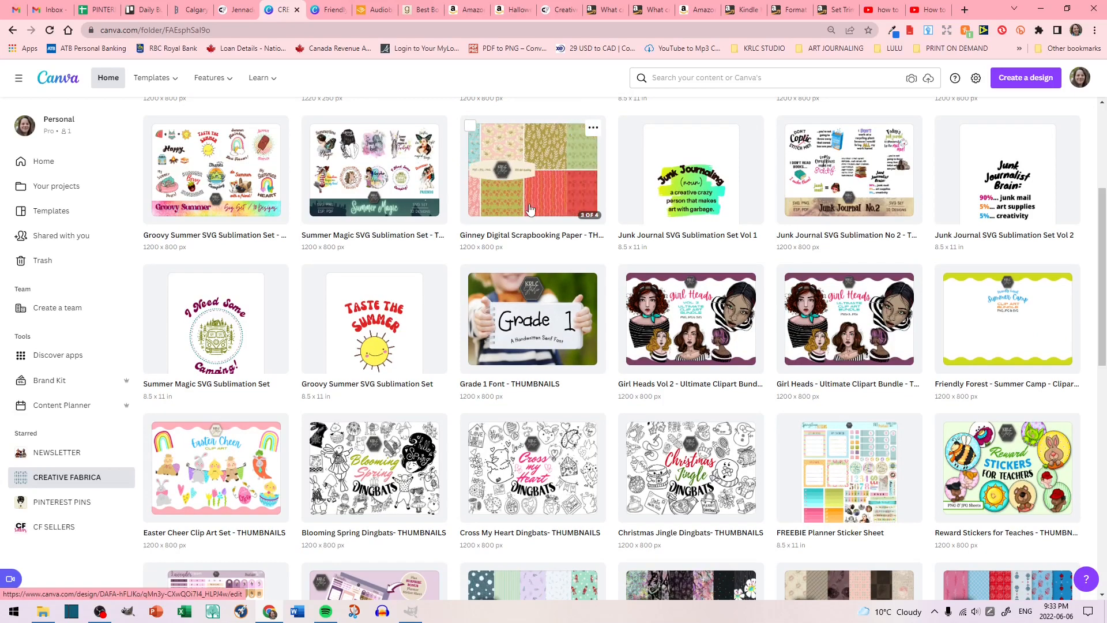
pyautogui.scroll(-4, 618, 404)
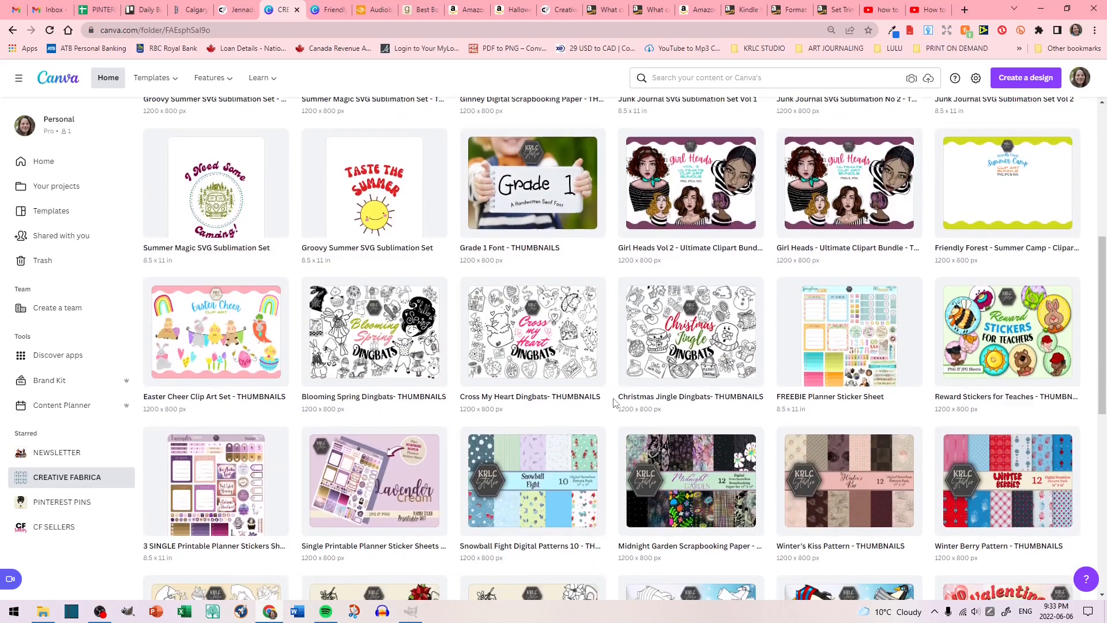
pyautogui.scroll(2, 692, 490)
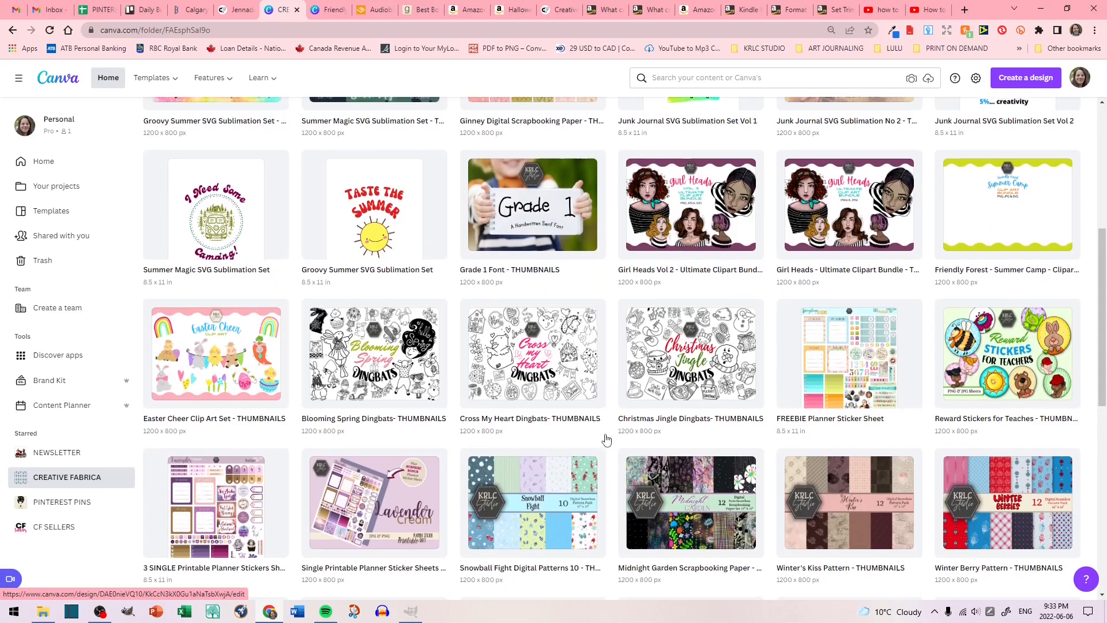
pyautogui.scroll(1, 606, 441)
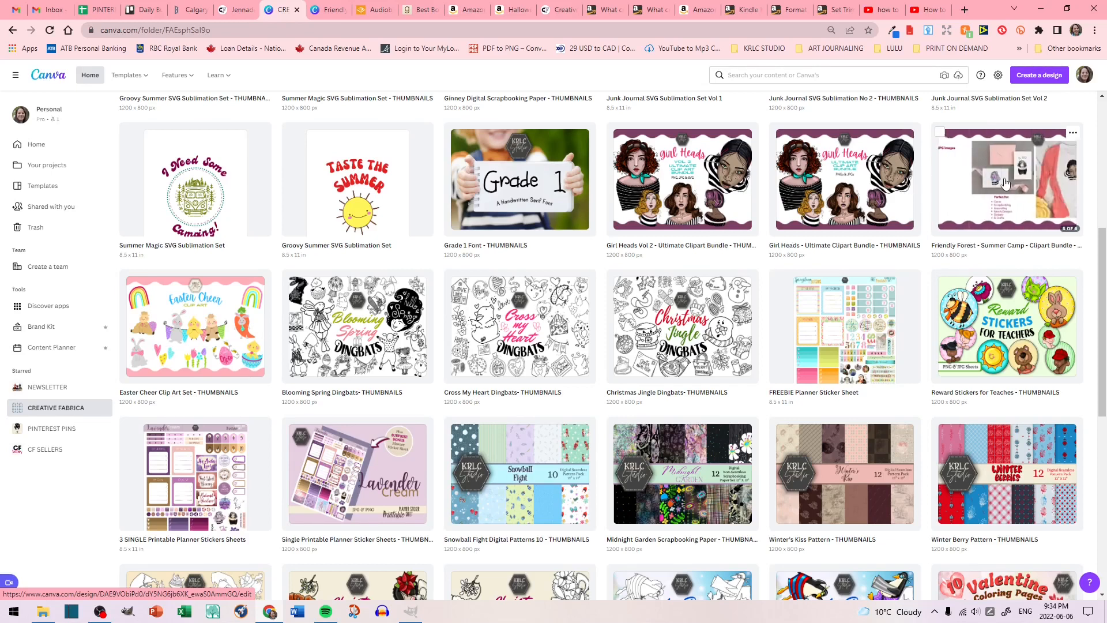
pyautogui.click(1005, 182)
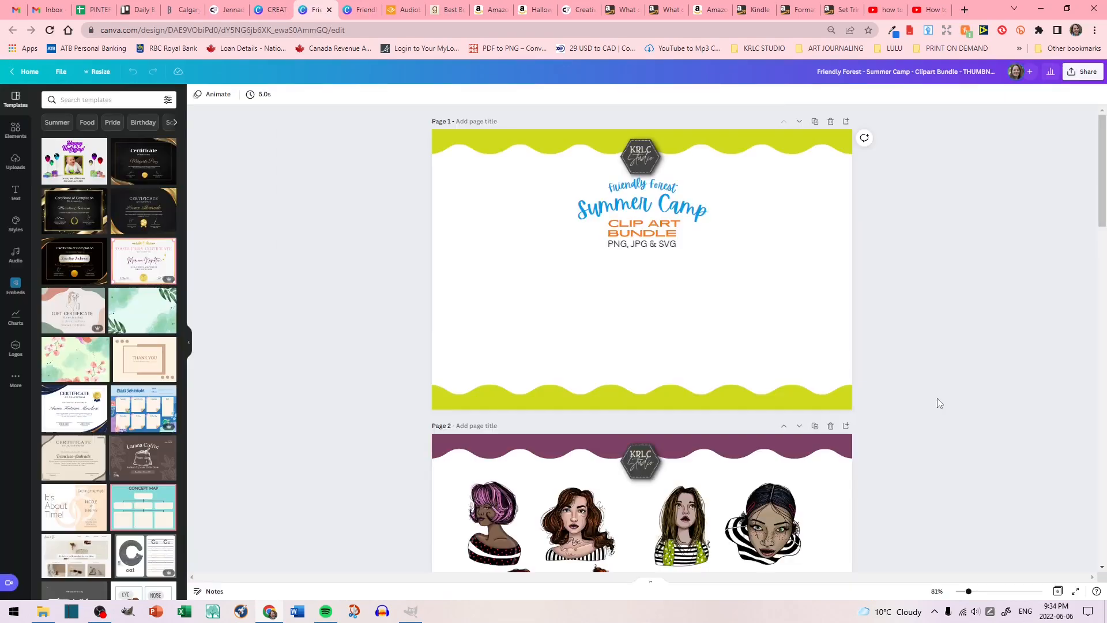
pyautogui.scroll(-2, 937, 399)
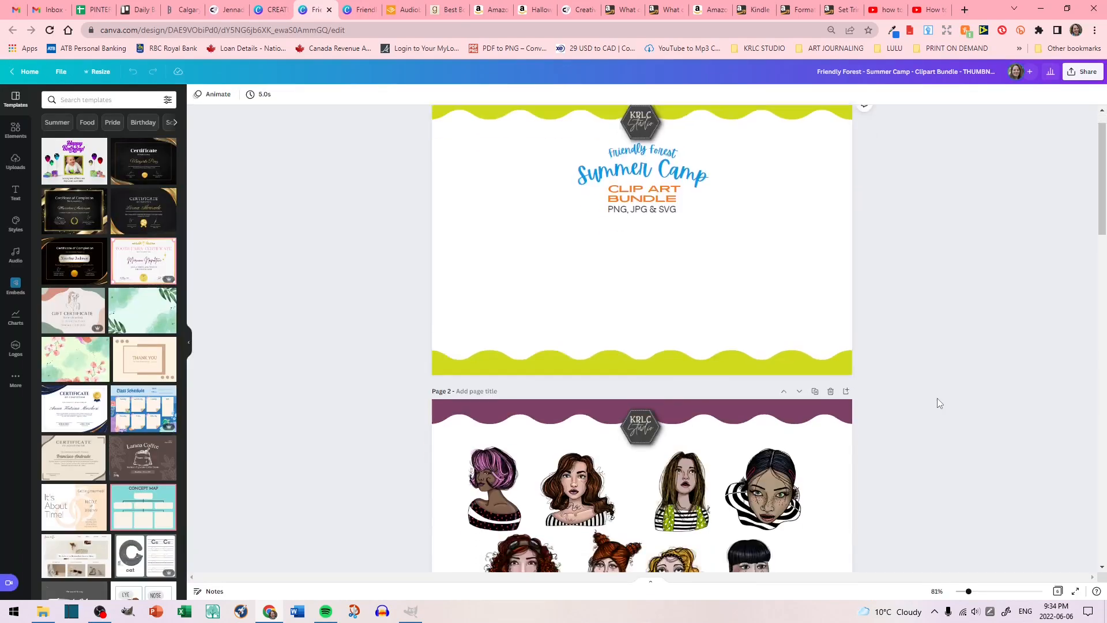
pyautogui.scroll(2, 937, 398)
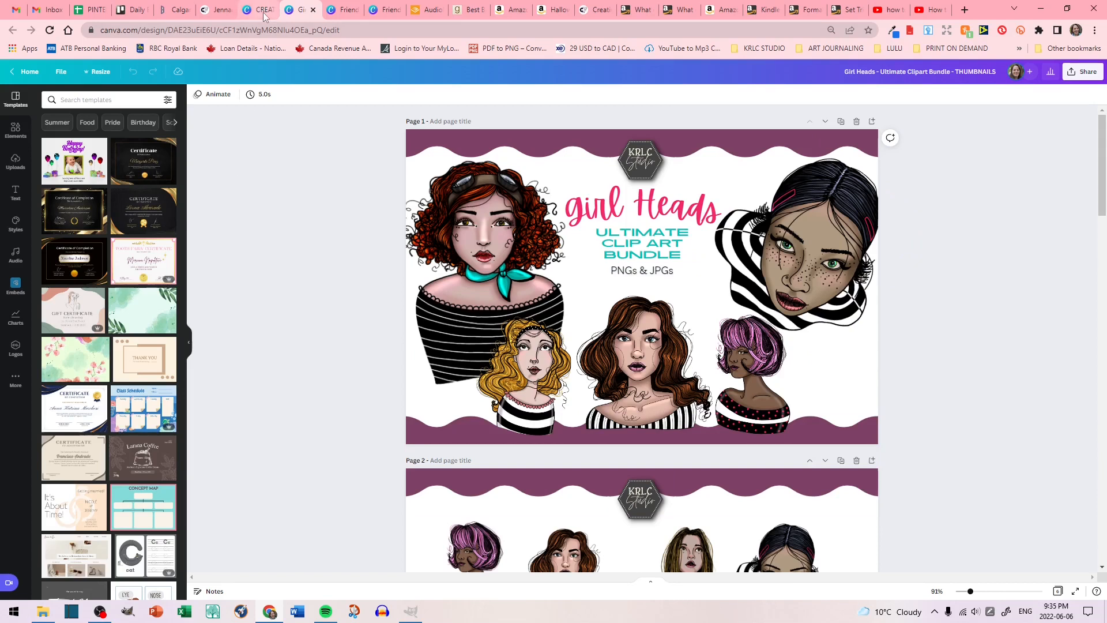
# Return to the Friendly Forest - Summer Camp design and check its custom width and height in the resize settings.
pyautogui.click(343, 12)
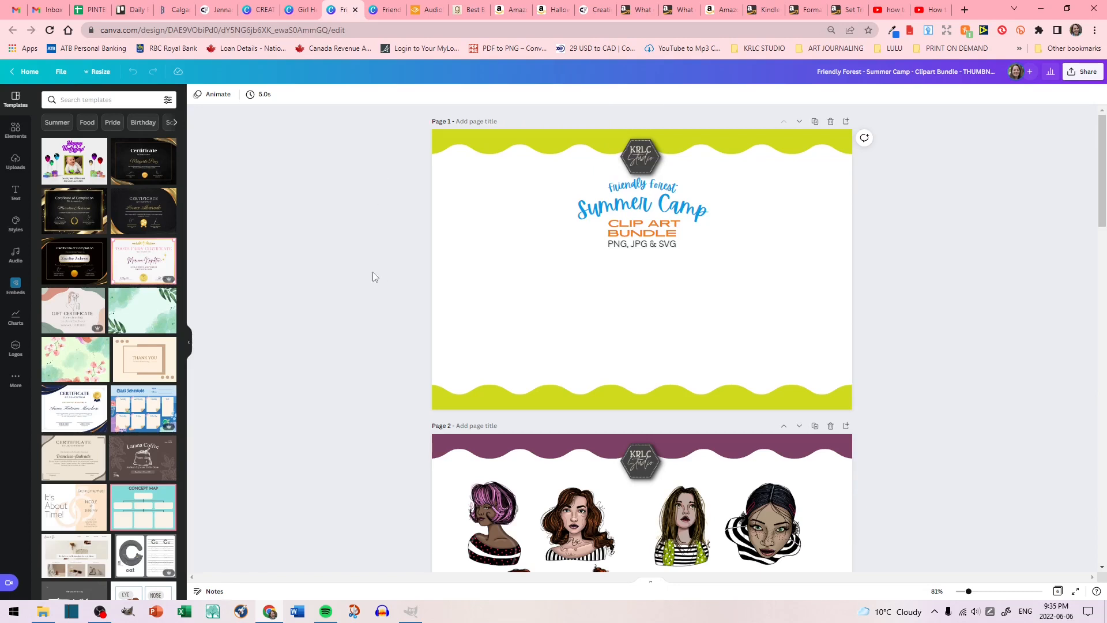
pyautogui.click(96, 71)
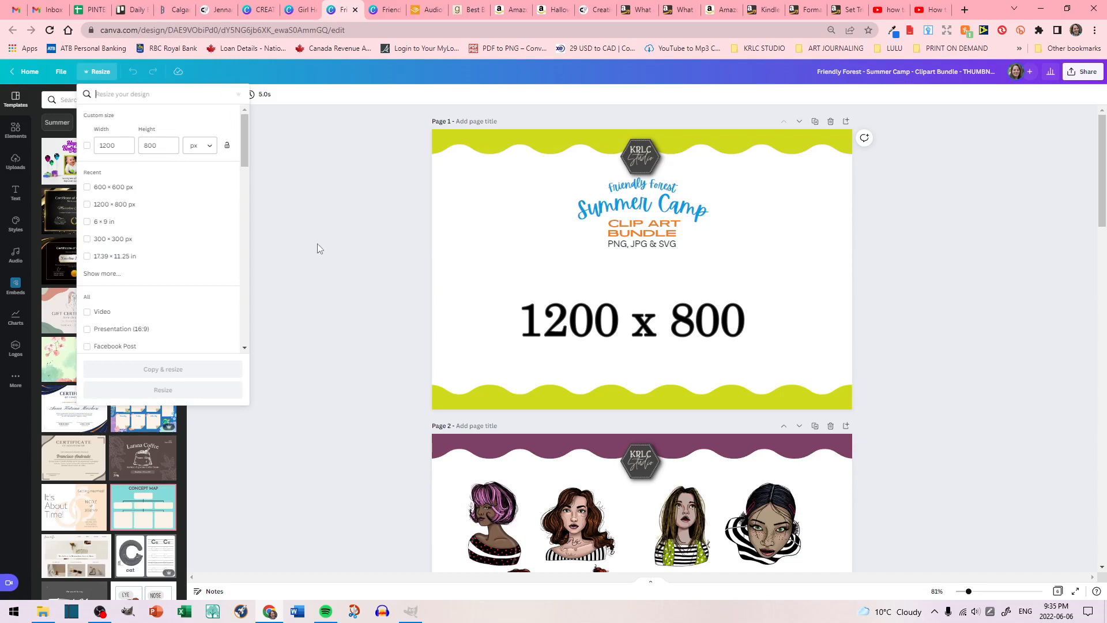
pyautogui.click(351, 248)
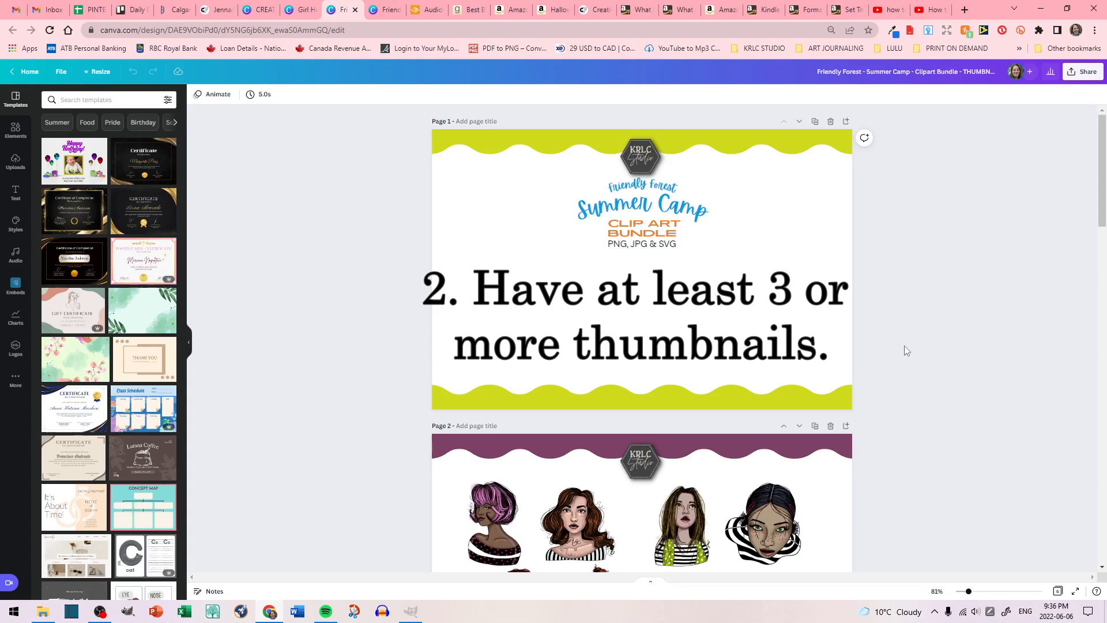
# Review the thumbnail pages after the Summer Camp cover, including the color, transparent, watercolor and JPG image variants.
pyautogui.scroll(-3, 904, 345)
pyautogui.scroll(-10, 904, 345)
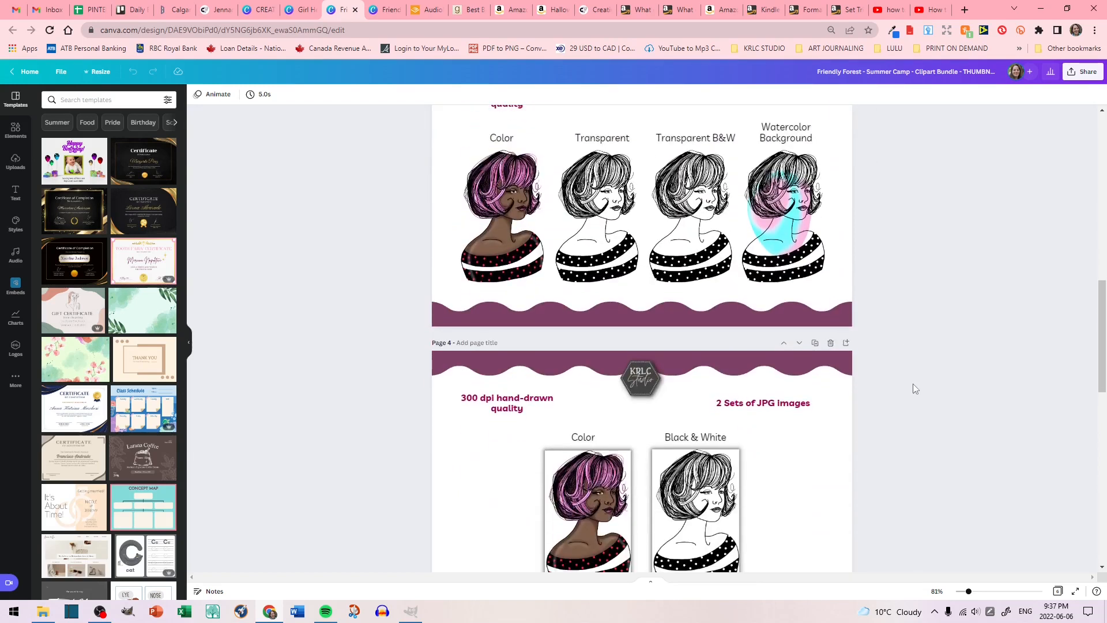
pyautogui.scroll(-2, 916, 388)
pyautogui.scroll(13, 909, 386)
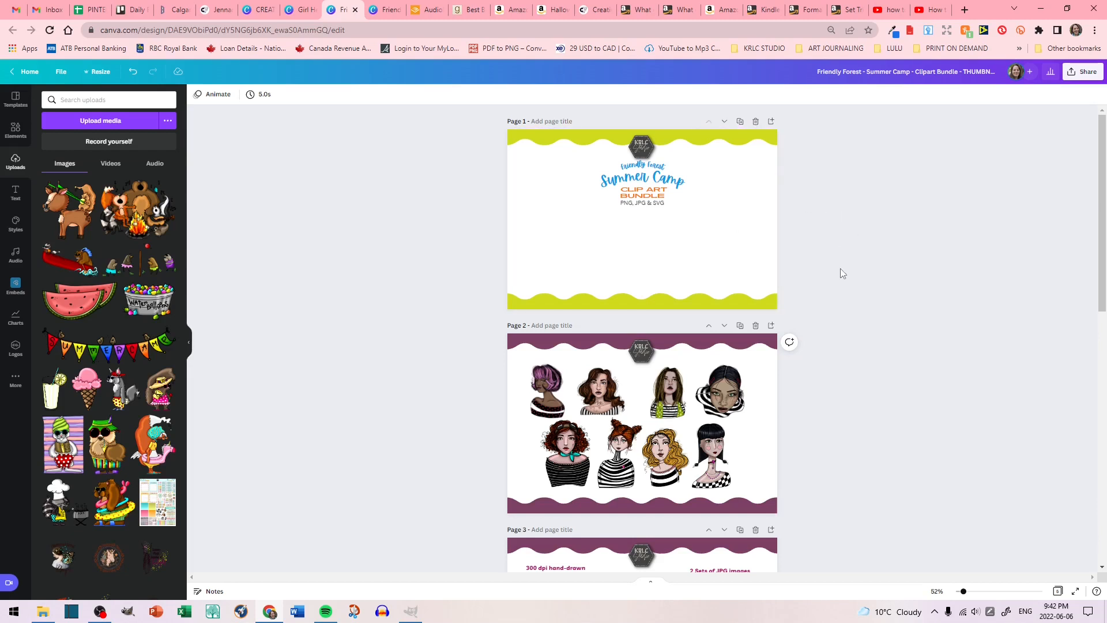
# Examine pages 2 to 5 of the thumbnail set: clipart overview, JPG images, product mockups and the thank-you page.
pyautogui.scroll(-2, 826, 345)
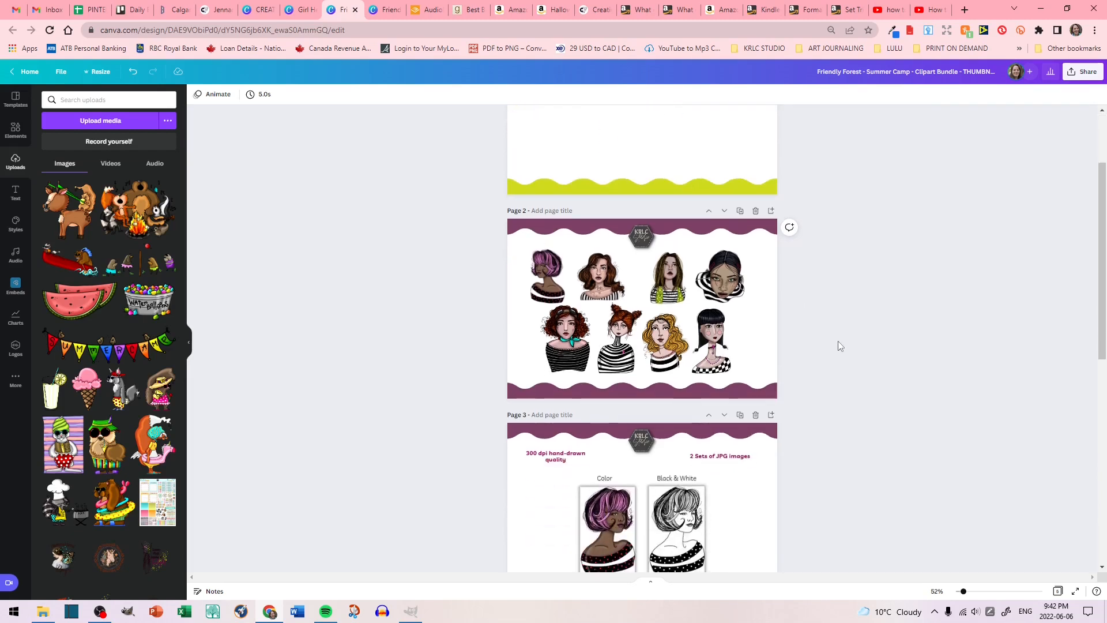
pyautogui.scroll(-1, 839, 345)
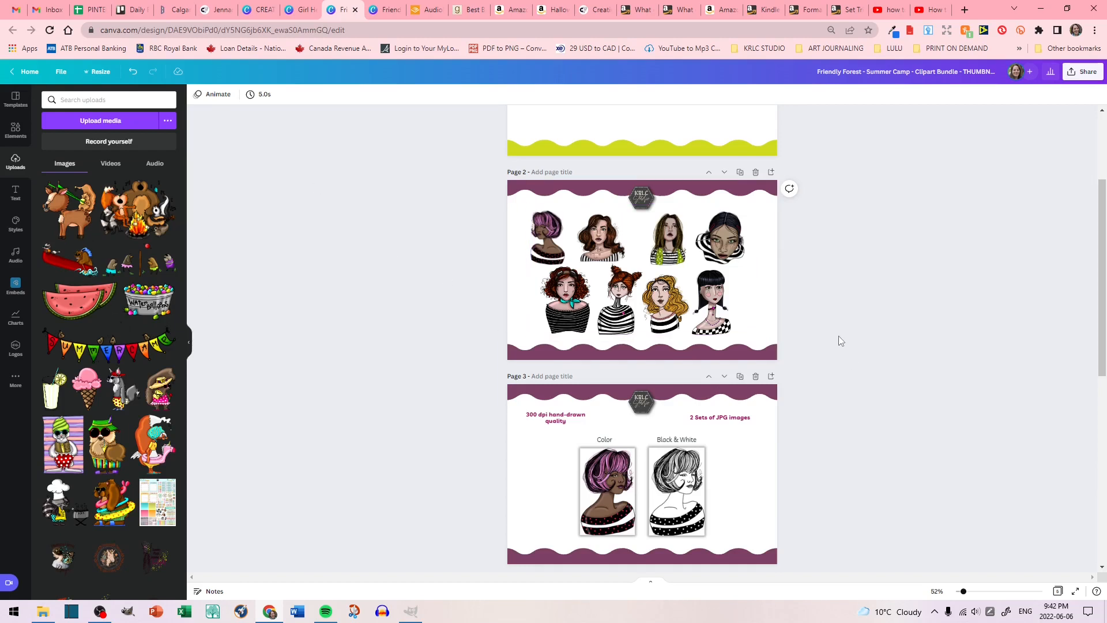
pyautogui.scroll(-4, 840, 340)
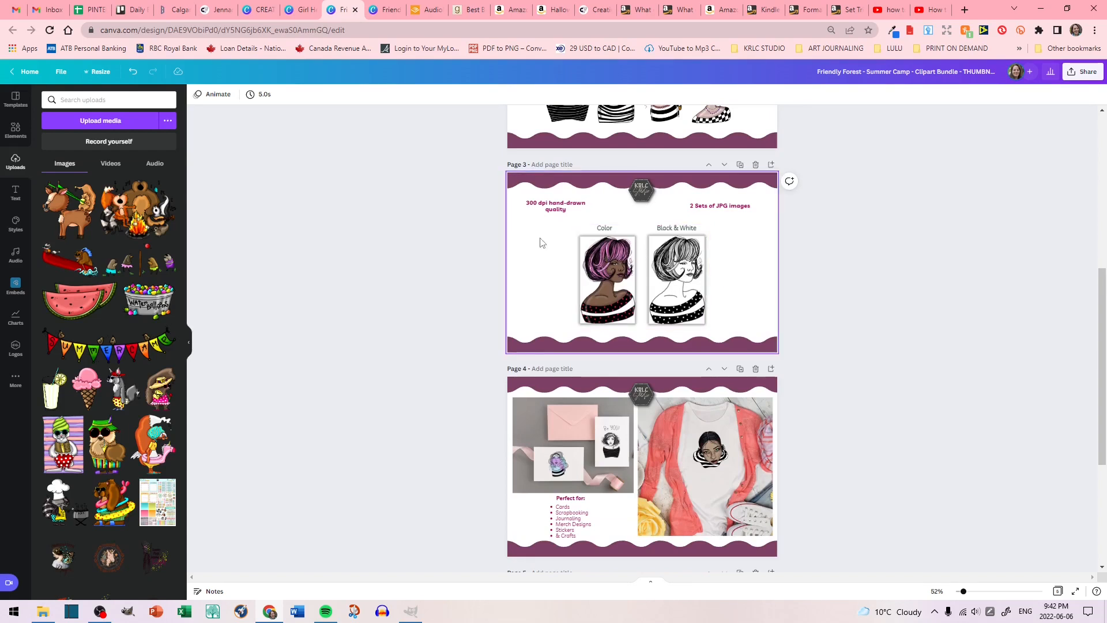
pyautogui.scroll(-1, 825, 372)
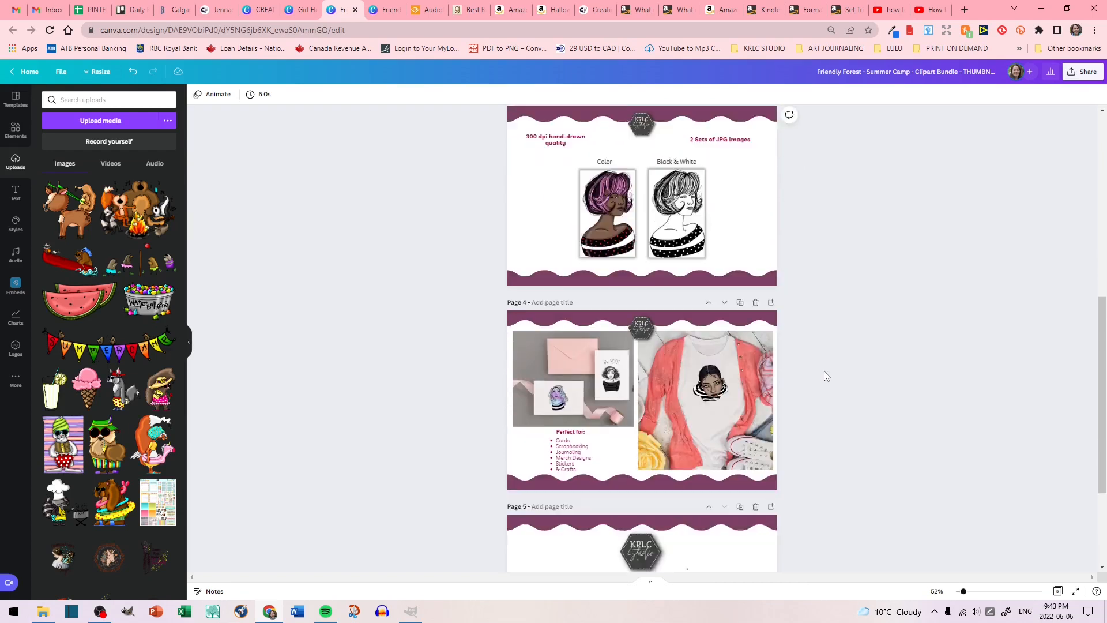
pyautogui.scroll(-2, 824, 372)
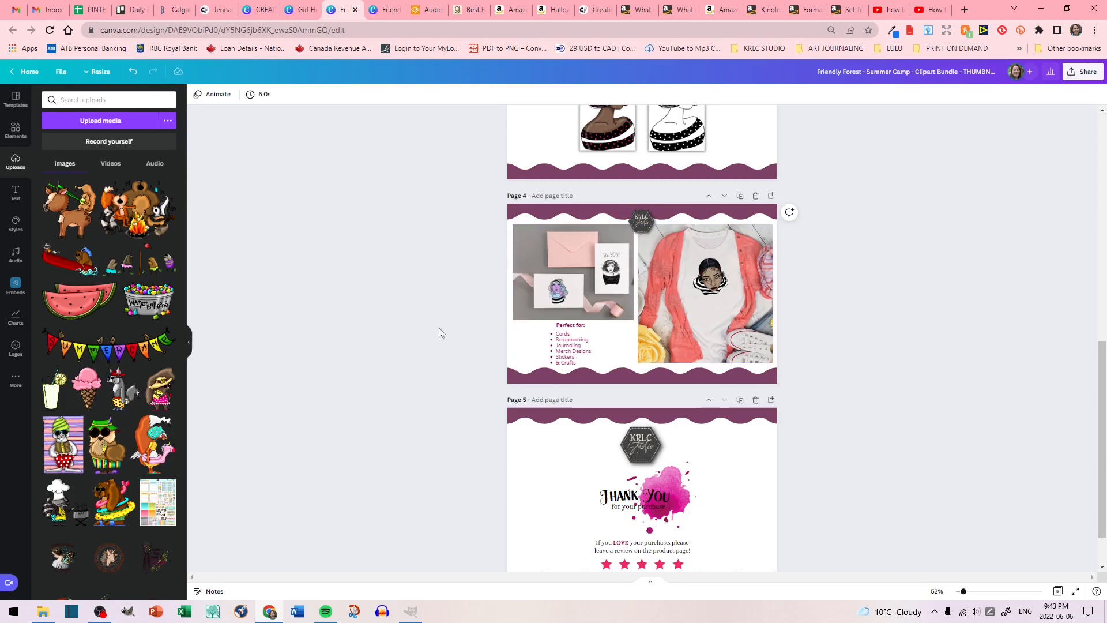
pyautogui.scroll(-1, 438, 328)
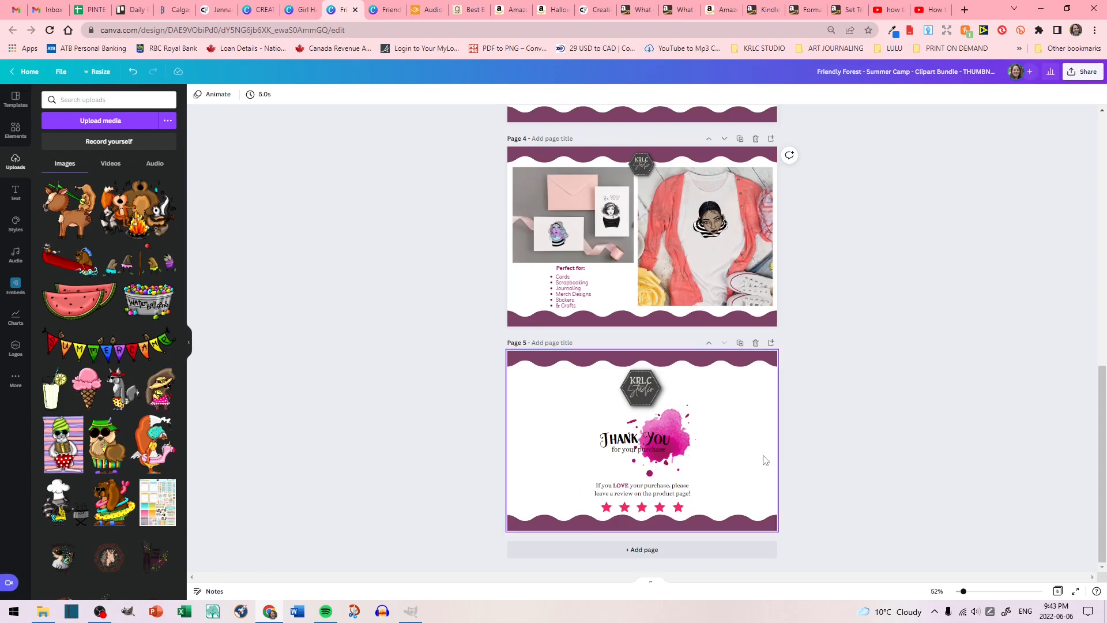
pyautogui.moveTo(963, 592); pyautogui.dragTo(973, 592)
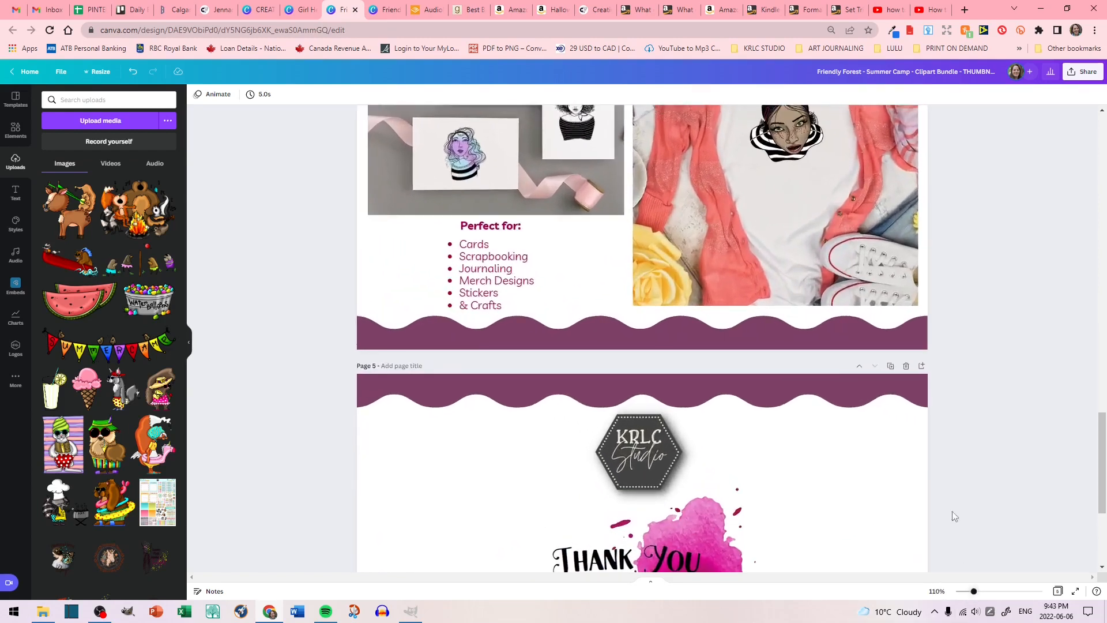
pyautogui.scroll(-4, 953, 515)
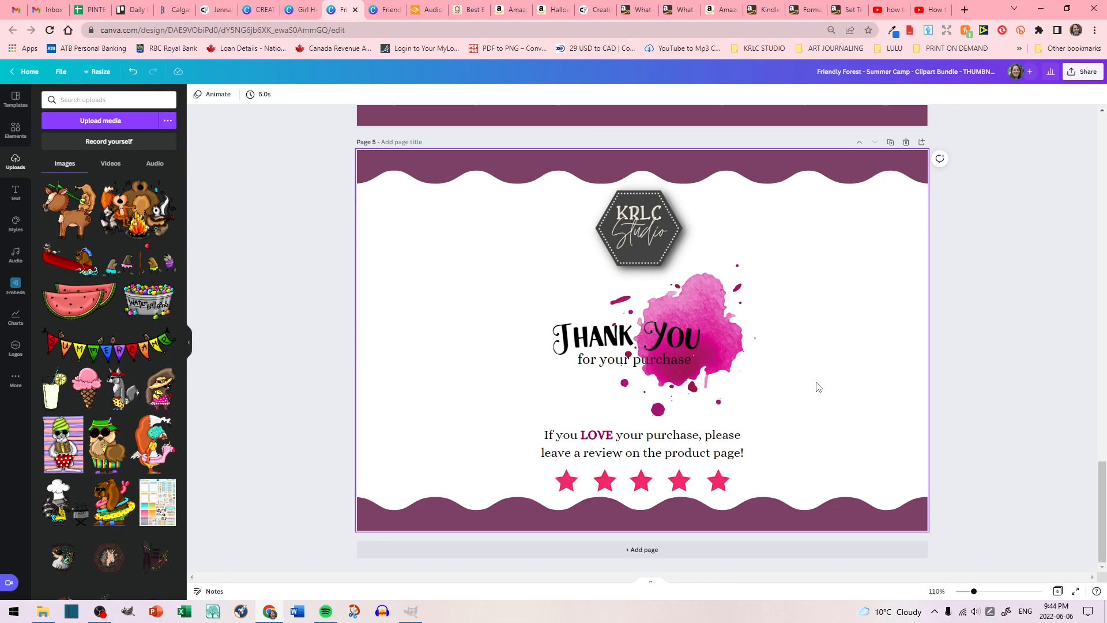
# Go back to the Summer Camp cover on page 1 and inspect the grouped clipart images on page 2.
pyautogui.click(969, 591)
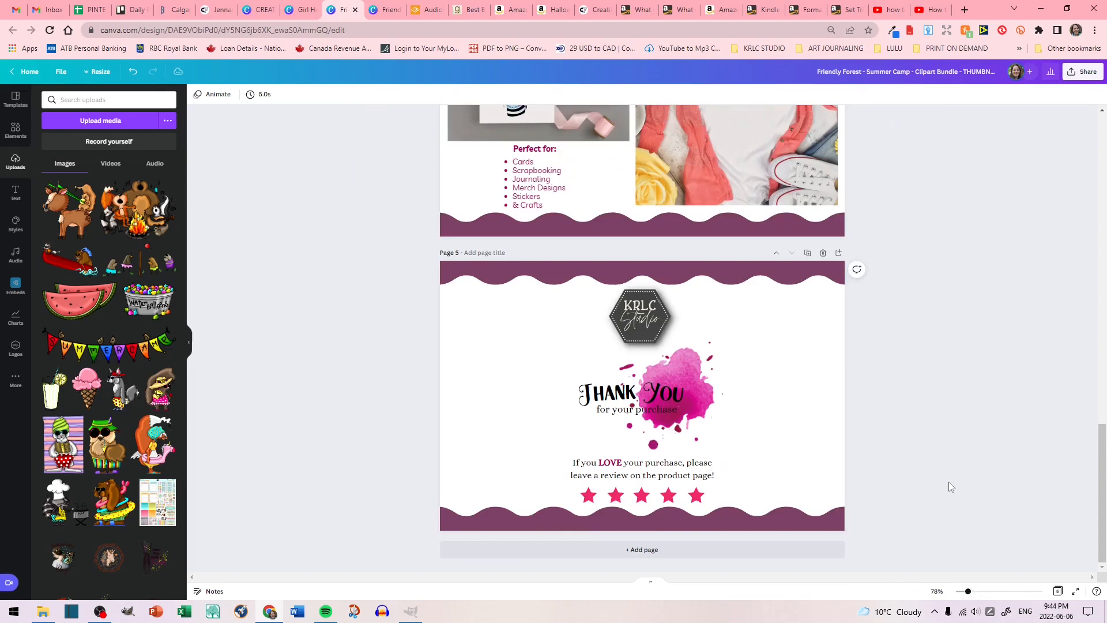
pyautogui.moveTo(1102, 481); pyautogui.dragTo(1104, 133)
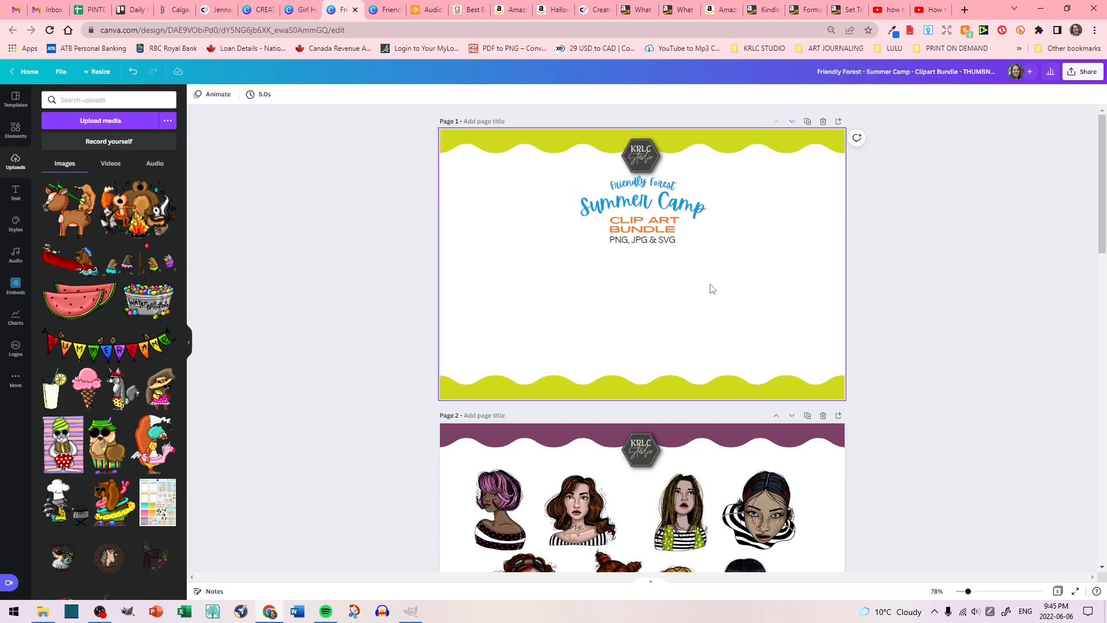
pyautogui.scroll(-3, 672, 470)
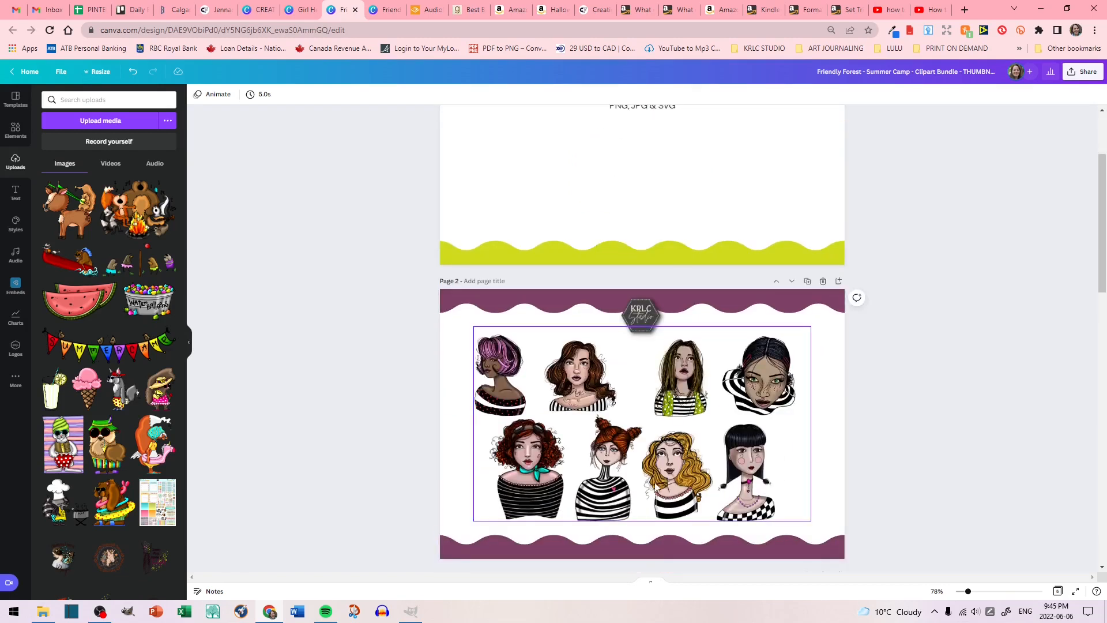
# Add the canoe clipart to the page 1 cover, shrink it, and place it below the title at the lower right.
pyautogui.scroll(3, 906, 412)
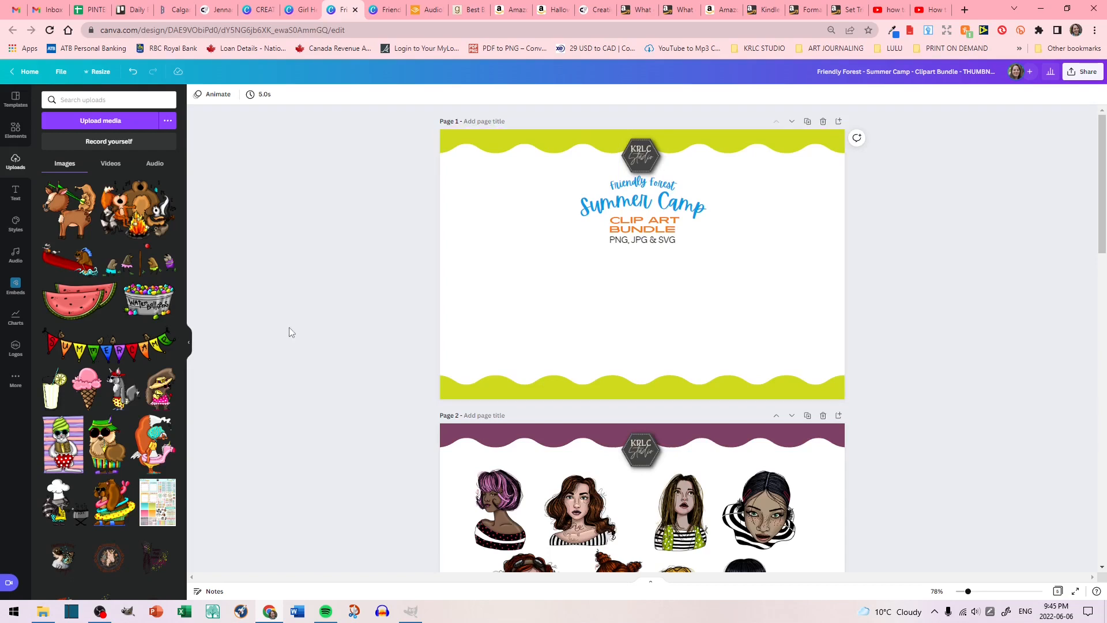
pyautogui.click(70, 259)
pyautogui.moveTo(606, 285); pyautogui.dragTo(693, 339)
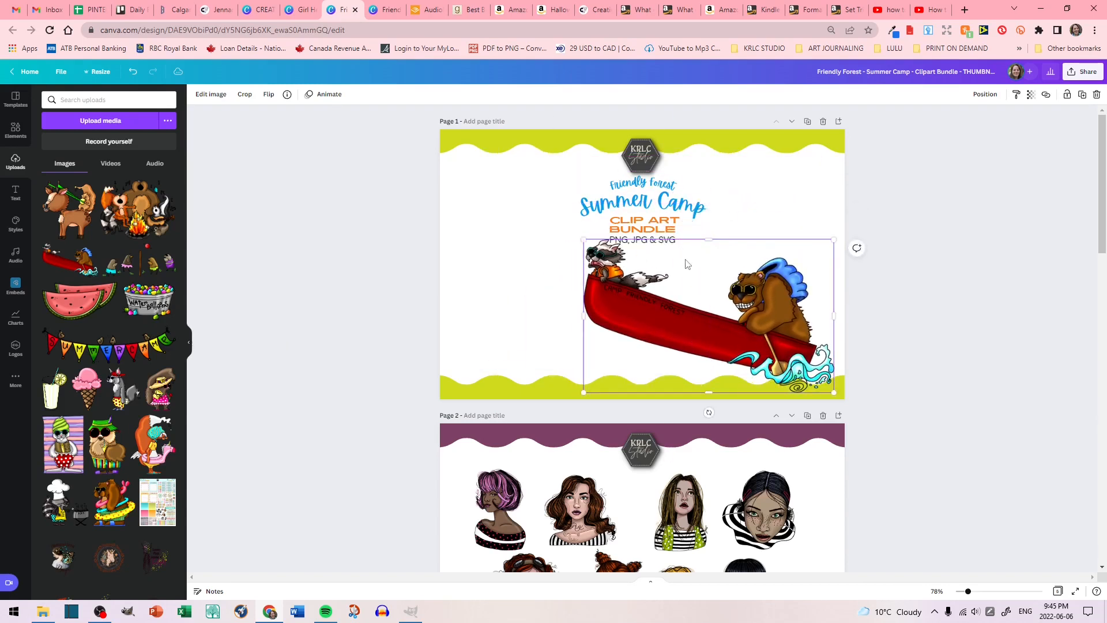
pyautogui.moveTo(584, 240); pyautogui.dragTo(592, 247)
pyautogui.moveTo(718, 334); pyautogui.dragTo(722, 335)
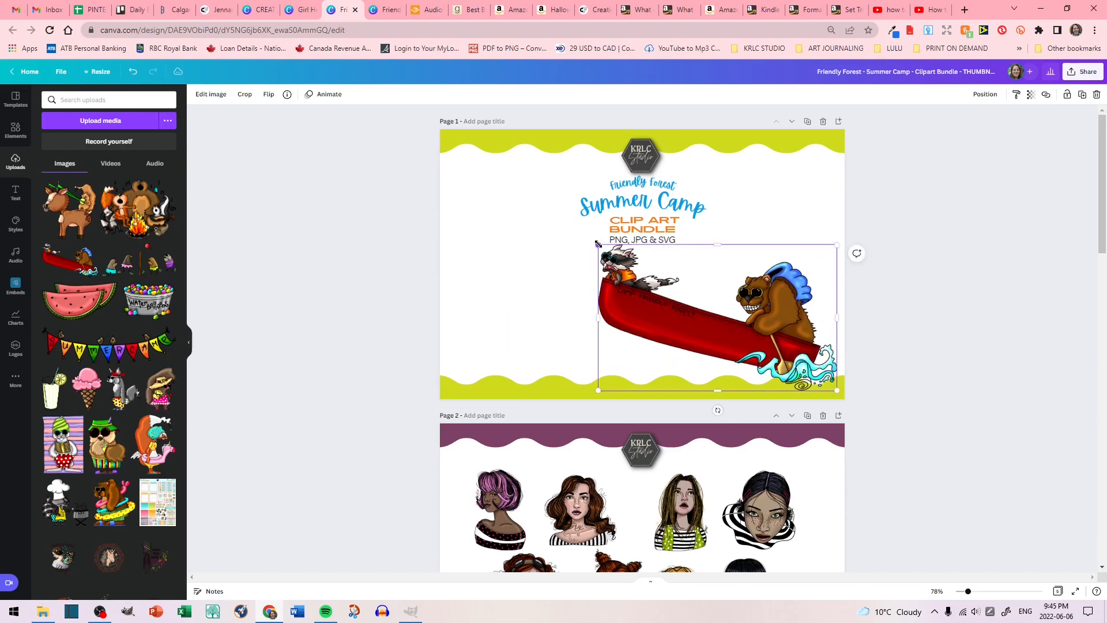
pyautogui.moveTo(598, 245); pyautogui.dragTo(617, 257)
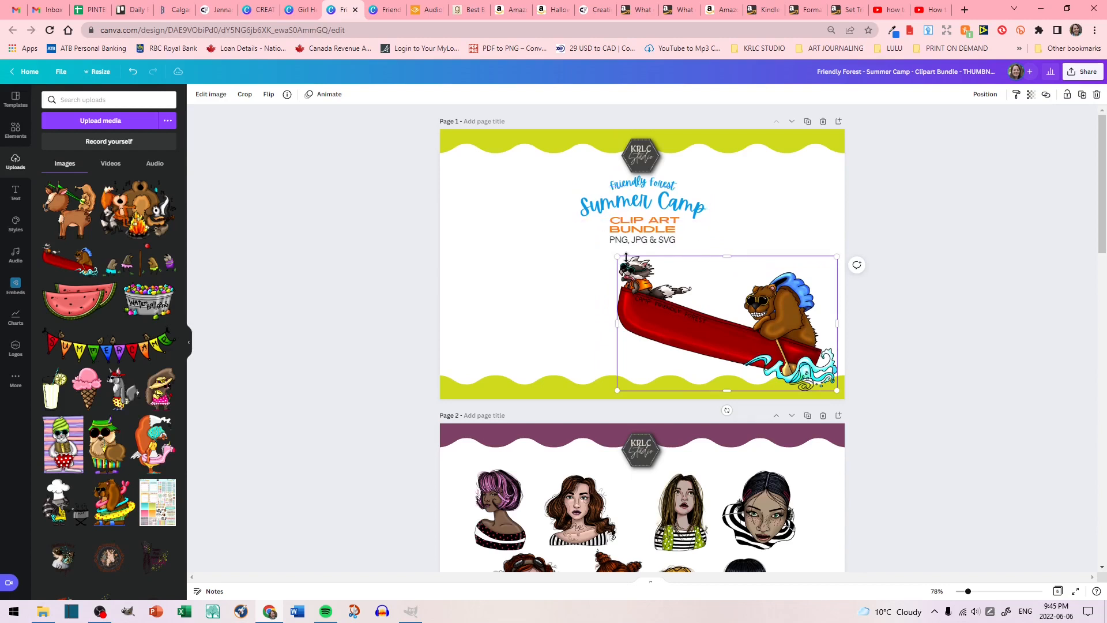
pyautogui.click(417, 223)
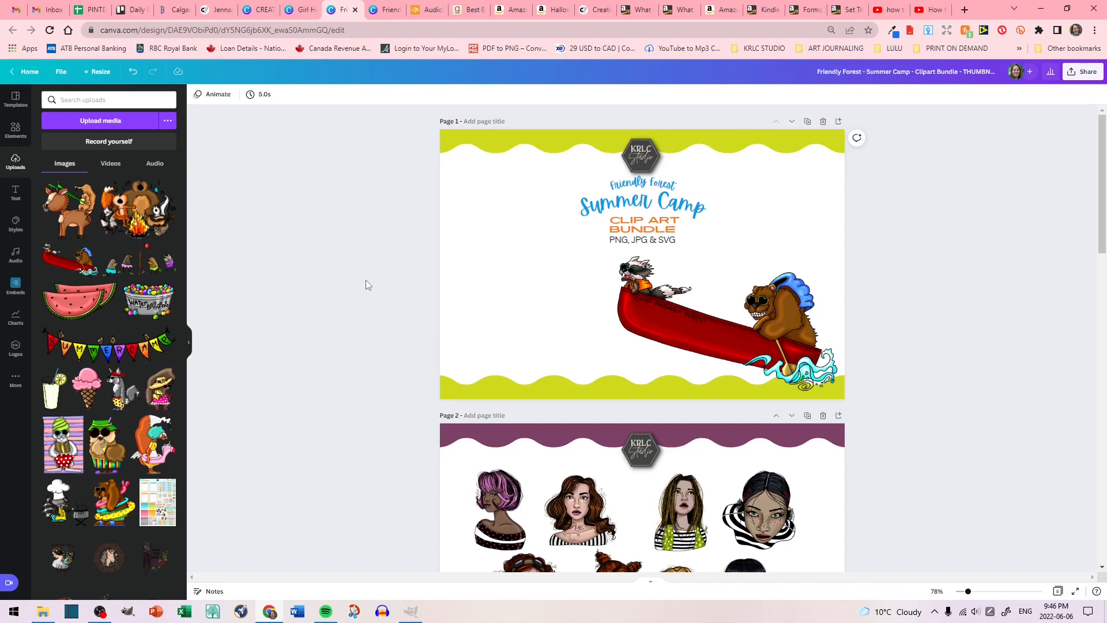
# Add the ice cream cone clipart, shrink and tilt it slightly, and place it in the cover's top-right corner.
pyautogui.scroll(-2, 387, 428)
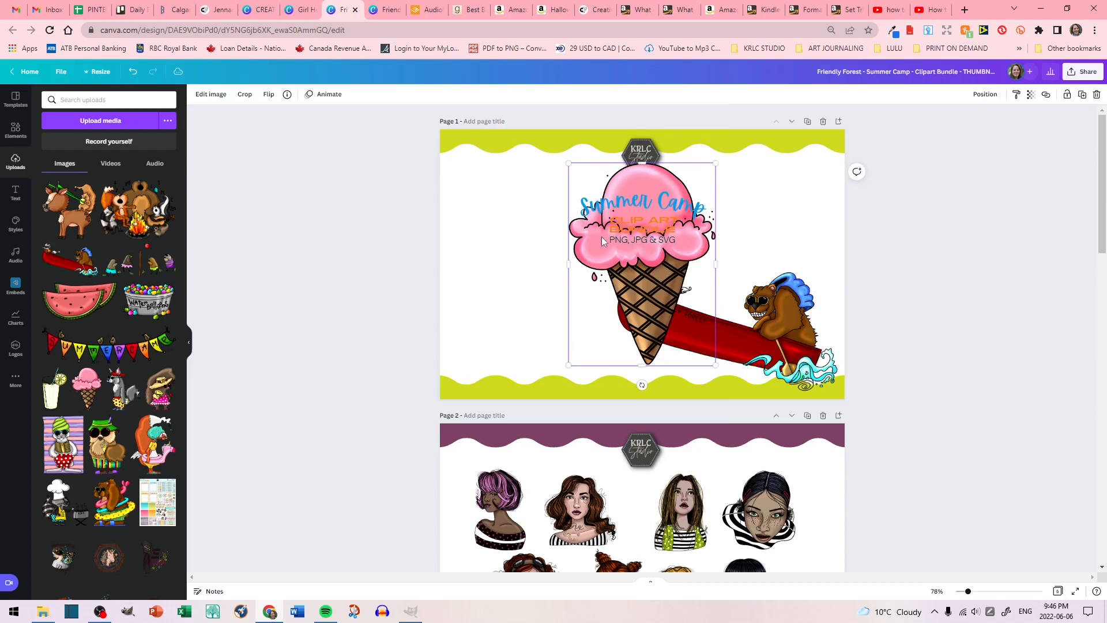
pyautogui.moveTo(716, 163); pyautogui.dragTo(638, 270)
pyautogui.moveTo(603, 318); pyautogui.dragTo(808, 203)
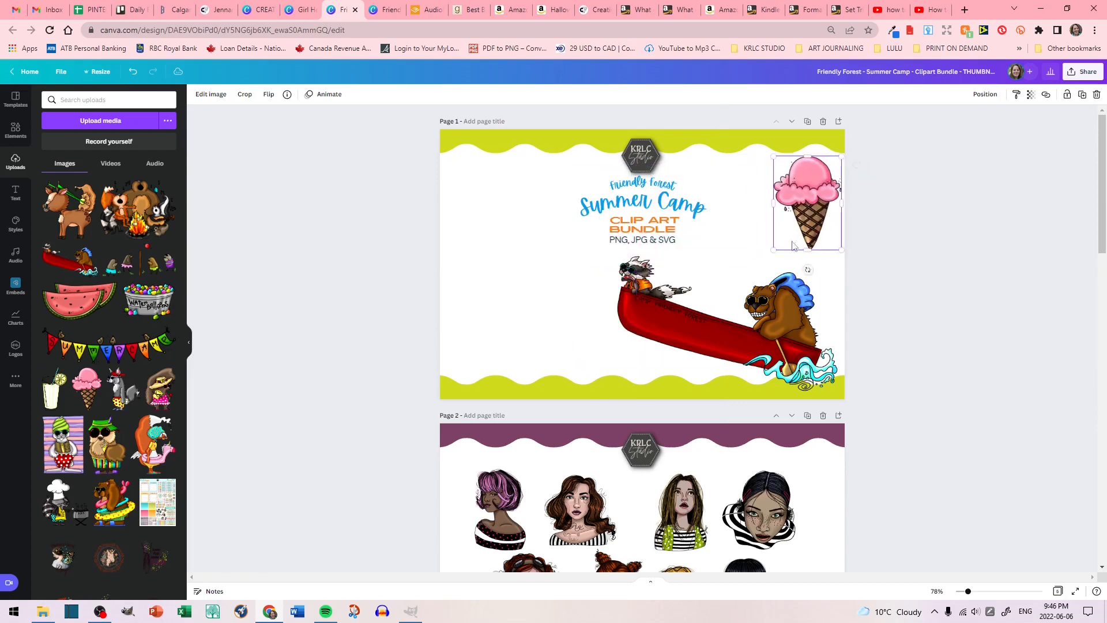
pyautogui.moveTo(808, 269); pyautogui.dragTo(797, 268)
pyautogui.moveTo(808, 202); pyautogui.dragTo(816, 182)
pyautogui.click(206, 286)
# Try the bunting and remove it, then place a slightly smaller sun-hat animal at the cover's upper left.
pyautogui.click(109, 346)
pyautogui.press('Delete')
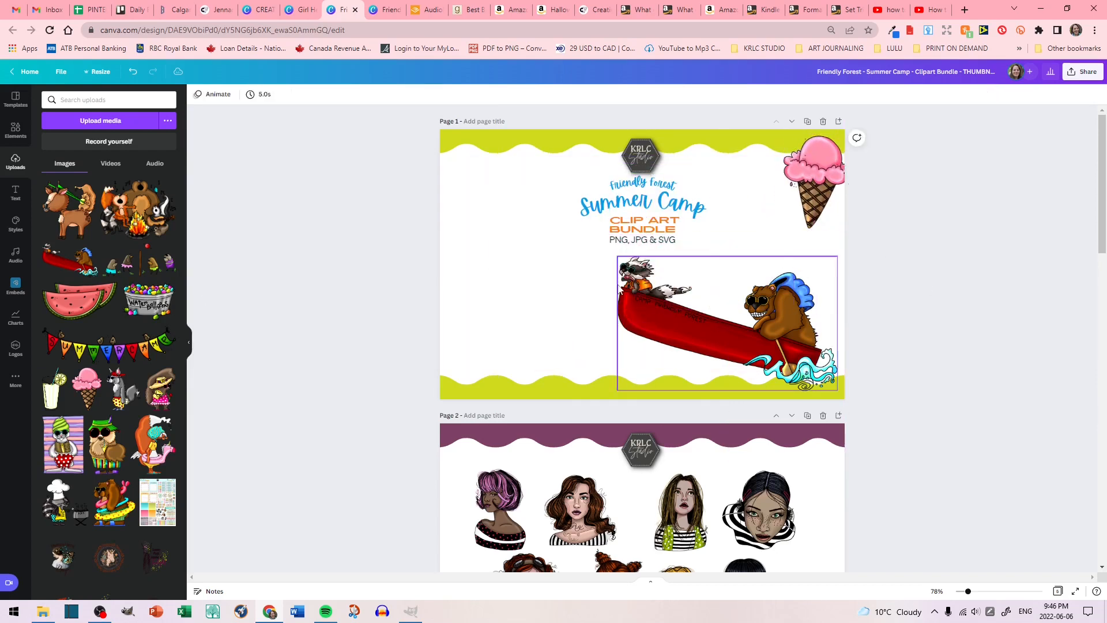
pyautogui.click(160, 389)
pyautogui.moveTo(715, 163); pyautogui.dragTo(688, 202)
pyautogui.moveTo(628, 283); pyautogui.dragTo(504, 217)
pyautogui.click(398, 314)
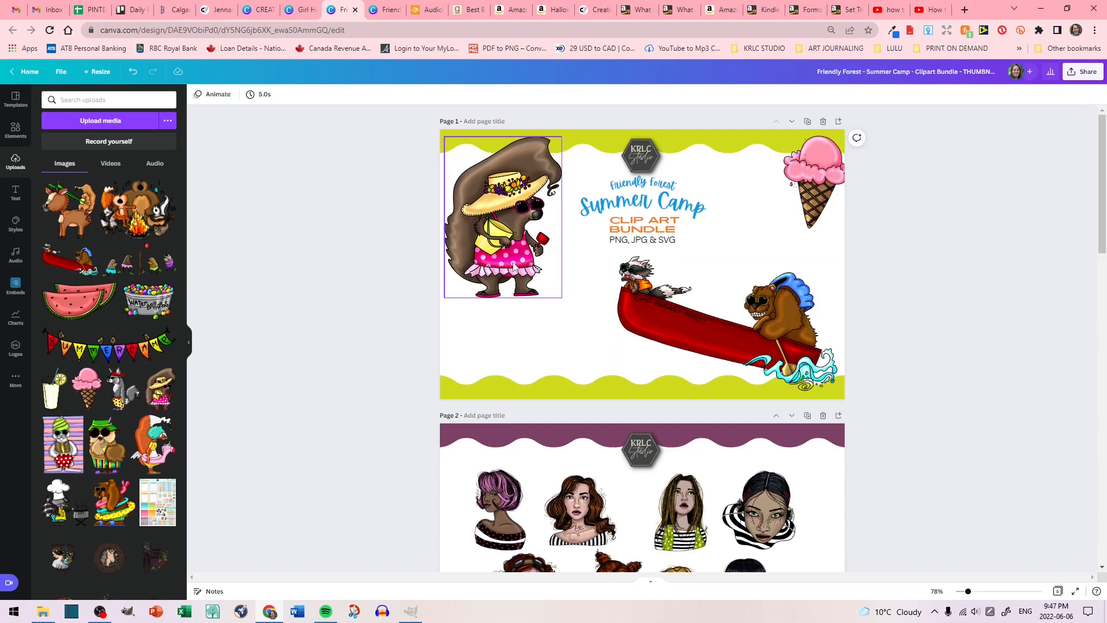
# Add the clipart of the bear in swim rings, shrink it, and place it beside the canoe on the cover.
pyautogui.click(120, 497)
pyautogui.moveTo(732, 163); pyautogui.dragTo(653, 252)
pyautogui.moveTo(603, 312); pyautogui.dragTo(580, 340)
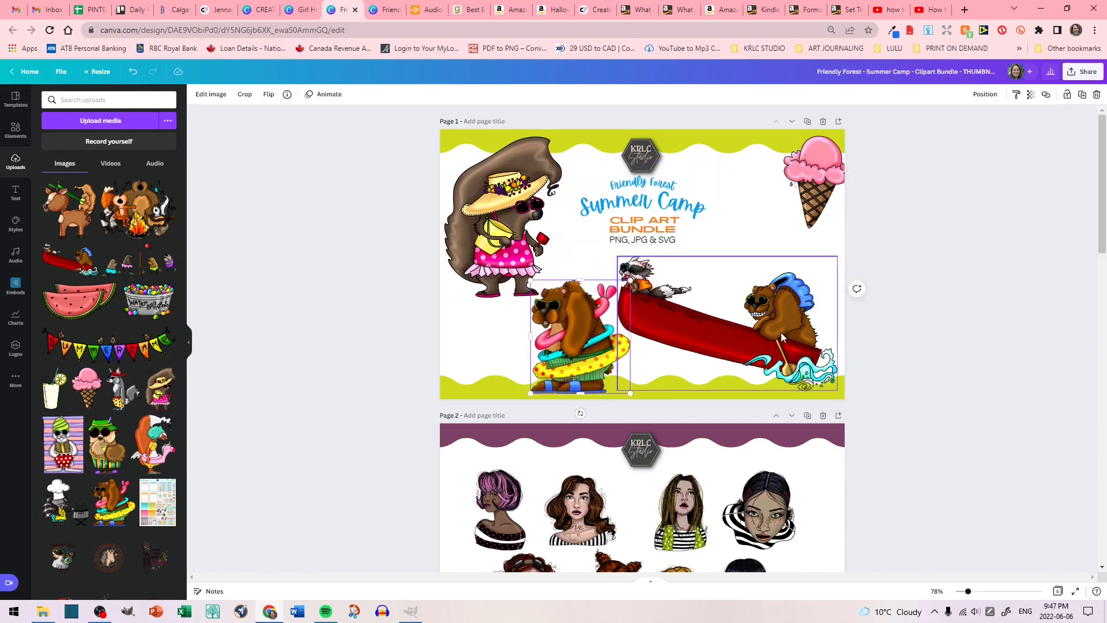
# Tilt the sun-hat animal and shift it up into the cover's top-left corner.
pyautogui.moveTo(504, 236); pyautogui.dragTo(500, 226)
pyautogui.moveTo(499, 308); pyautogui.dragTo(487, 306)
pyautogui.moveTo(500, 236); pyautogui.dragTo(499, 230)
# Tilt the bear in swim rings and reposition it between the sun-hat animal and the canoe.
pyautogui.moveTo(555, 341); pyautogui.dragTo(547, 327)
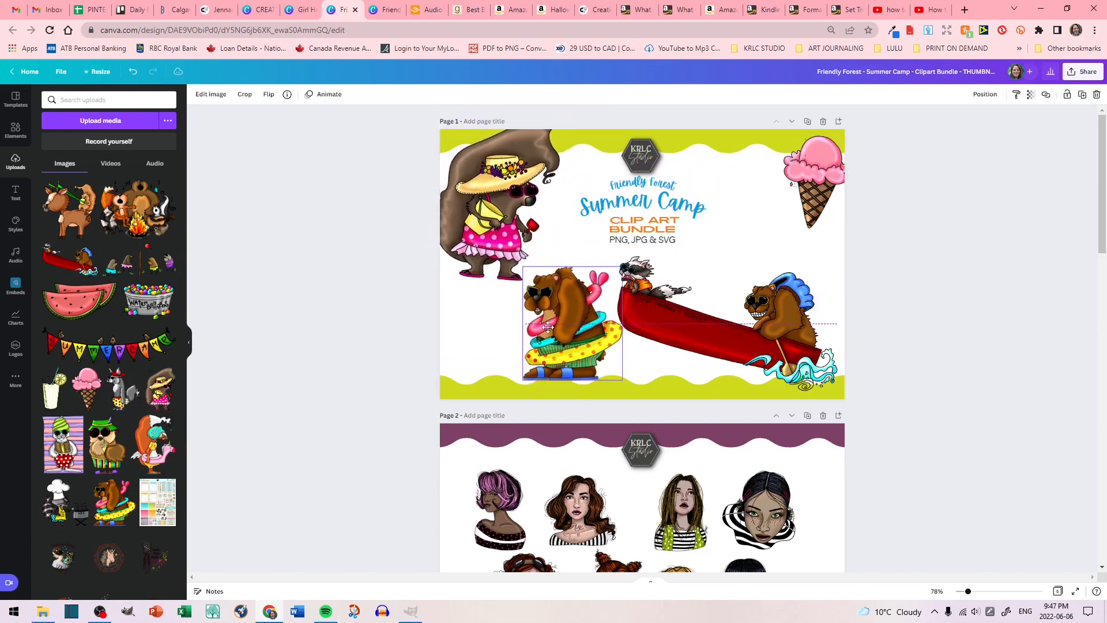
pyautogui.moveTo(623, 380); pyautogui.dragTo(587, 408)
pyautogui.moveTo(571, 340); pyautogui.dragTo(558, 338)
pyautogui.click(899, 288)
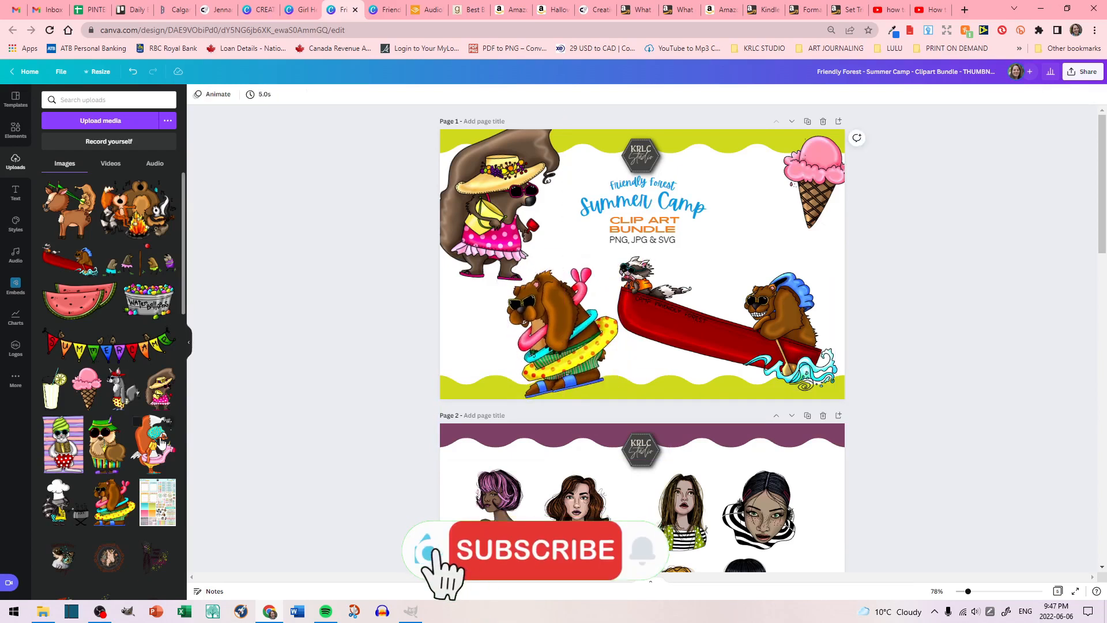
# Add the water balloons tub, shrink it, and place it between the title and the ice cream cone.
pyautogui.click(133, 312)
pyautogui.moveTo(771, 174); pyautogui.dragTo(633, 269)
pyautogui.moveTo(577, 311); pyautogui.dragTo(786, 233)
pyautogui.moveTo(717, 278); pyautogui.dragTo(756, 251)
pyautogui.moveTo(790, 228); pyautogui.dragTo(736, 172)
pyautogui.click(894, 358)
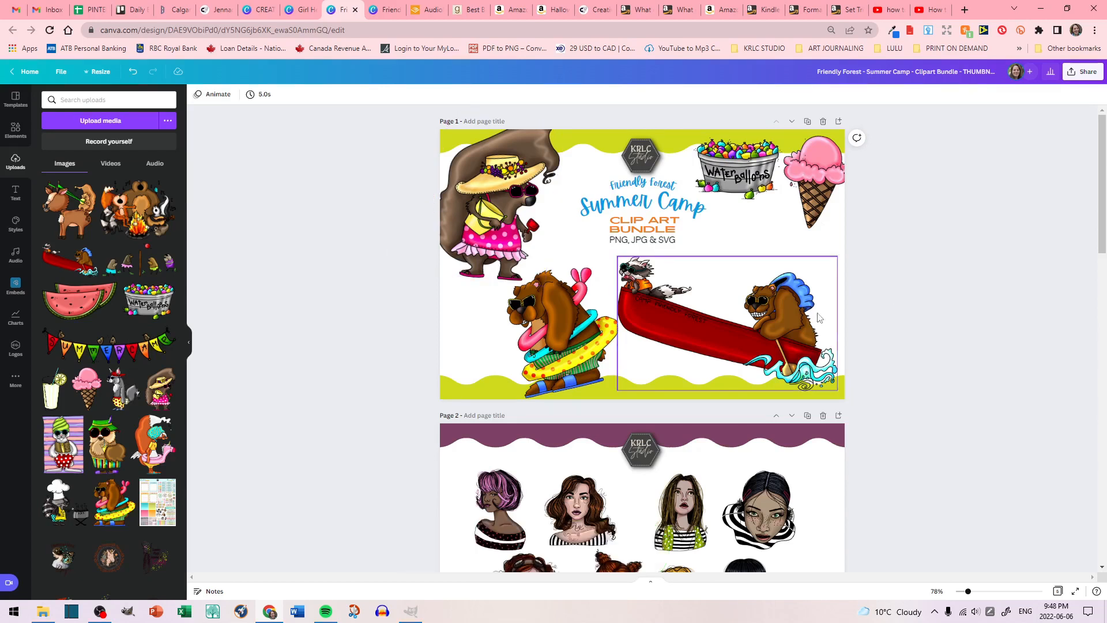
# Add small watermelon slices at the cover's lower left, and shift the canoe and a slightly larger swim-ring bear right.
pyautogui.moveTo(70, 305); pyautogui.dragTo(482, 346)
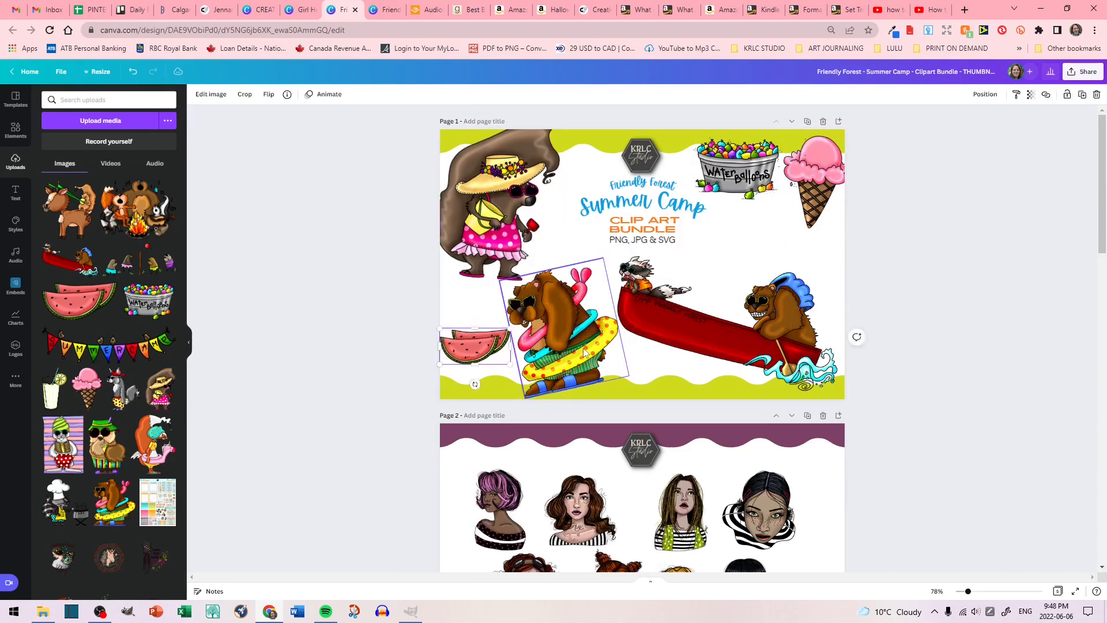
pyautogui.moveTo(733, 347); pyautogui.dragTo(744, 346)
pyautogui.click(559, 339)
pyautogui.moveTo(601, 263); pyautogui.dragTo(606, 253)
pyautogui.moveTo(561, 337); pyautogui.dragTo(567, 346)
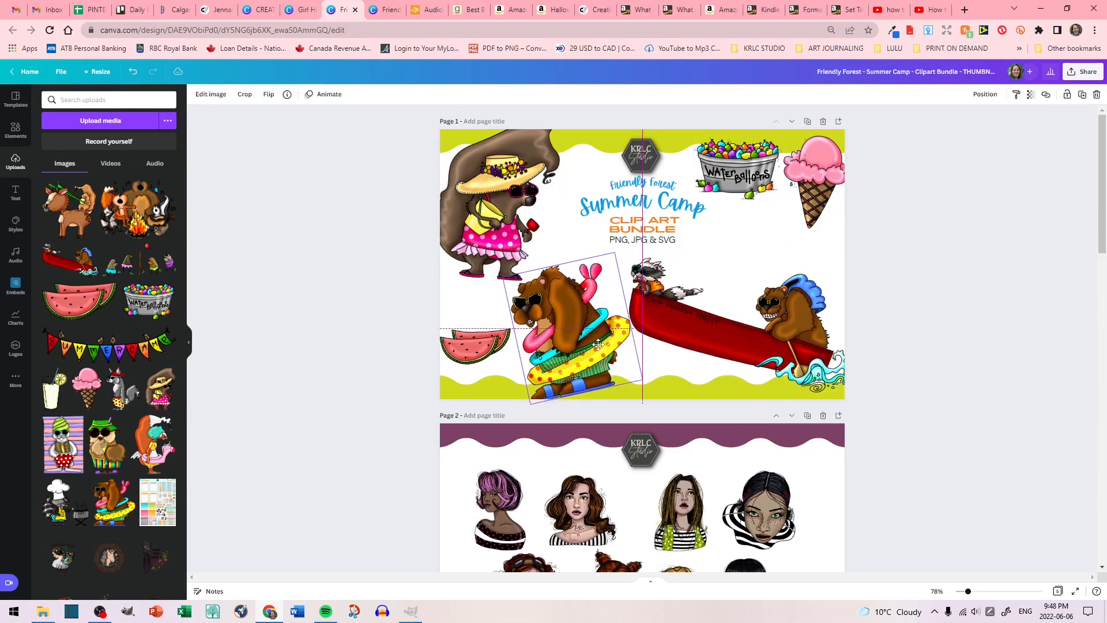
# Move the watermelon slices below the water balloons tub with a tilt, and add a tilted lemonade glass at the lower left.
pyautogui.moveTo(477, 348); pyautogui.dragTo(754, 240)
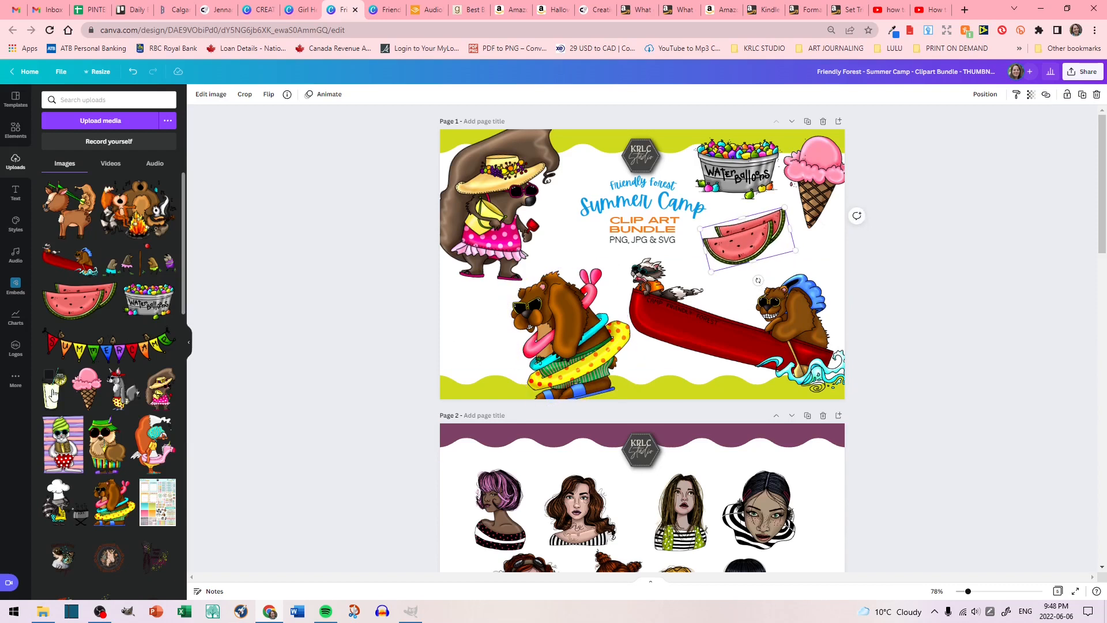
pyautogui.moveTo(52, 393); pyautogui.dragTo(501, 381)
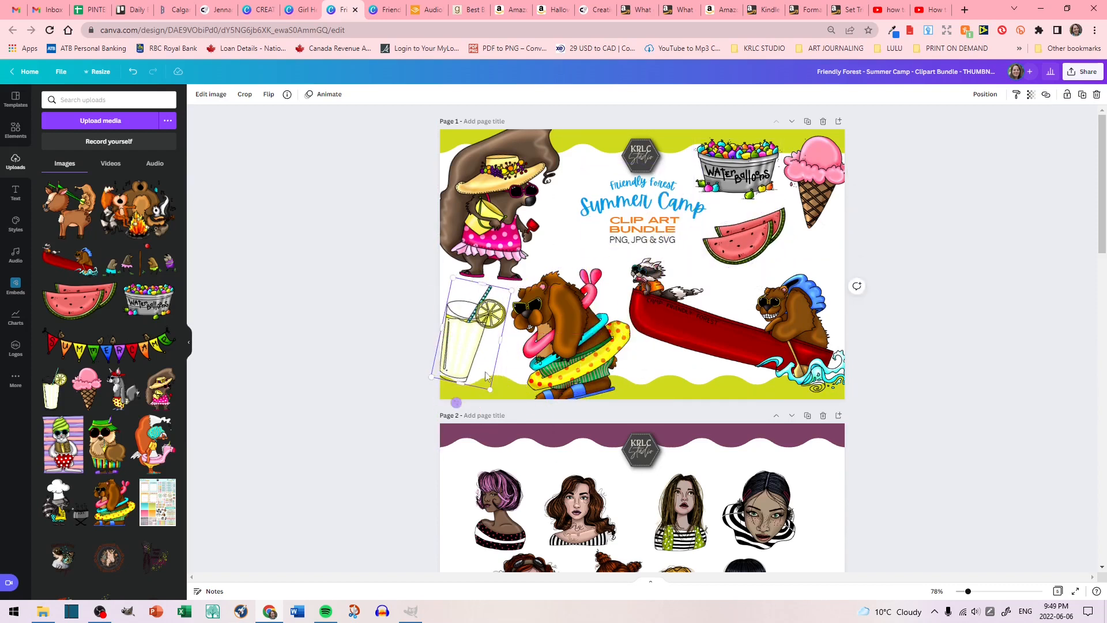
# Swap the swim-ring bear and the canoe so the bear stands in the cover's lower-right corner, and nudge the watermelon up.
pyautogui.moveTo(576, 340); pyautogui.dragTo(752, 341)
pyautogui.moveTo(648, 311); pyautogui.dragTo(483, 317)
pyautogui.moveTo(761, 341); pyautogui.dragTo(799, 335)
pyautogui.moveTo(744, 239); pyautogui.dragTo(746, 232)
# Enlarge the sun-hat animal slightly, and shrink the canoe beside the swim-ring bear after changing its layer order.
pyautogui.click(502, 230)
pyautogui.moveTo(545, 287); pyautogui.dragTo(552, 300)
pyautogui.moveTo(634, 353); pyautogui.dragTo(671, 356)
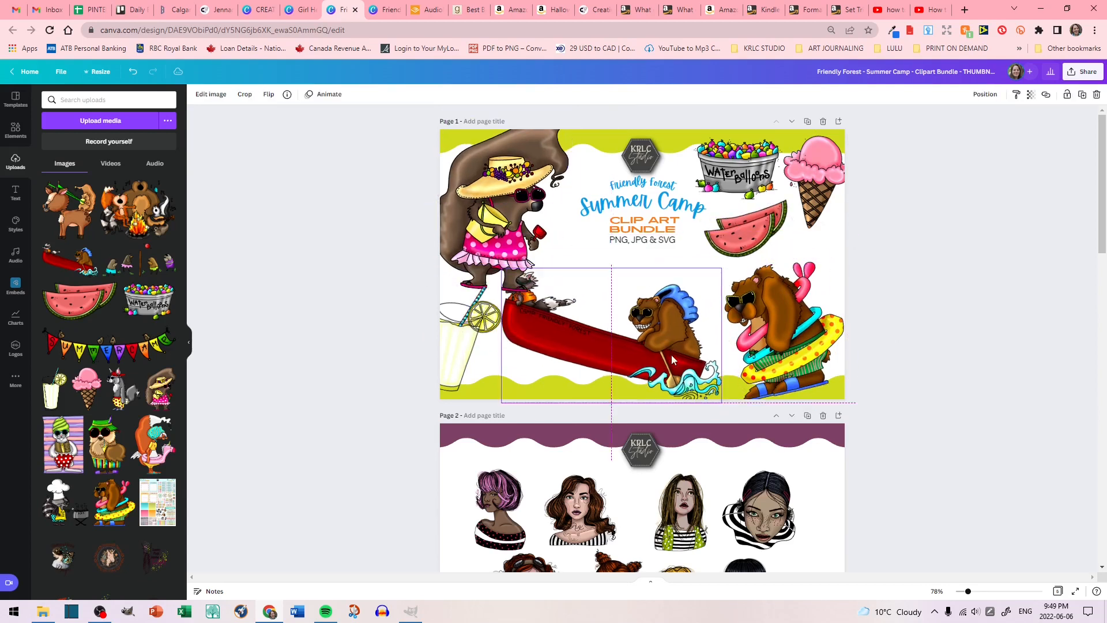
pyautogui.click(985, 95)
pyautogui.click(865, 122)
pyautogui.moveTo(501, 268); pyautogui.dragTo(529, 304)
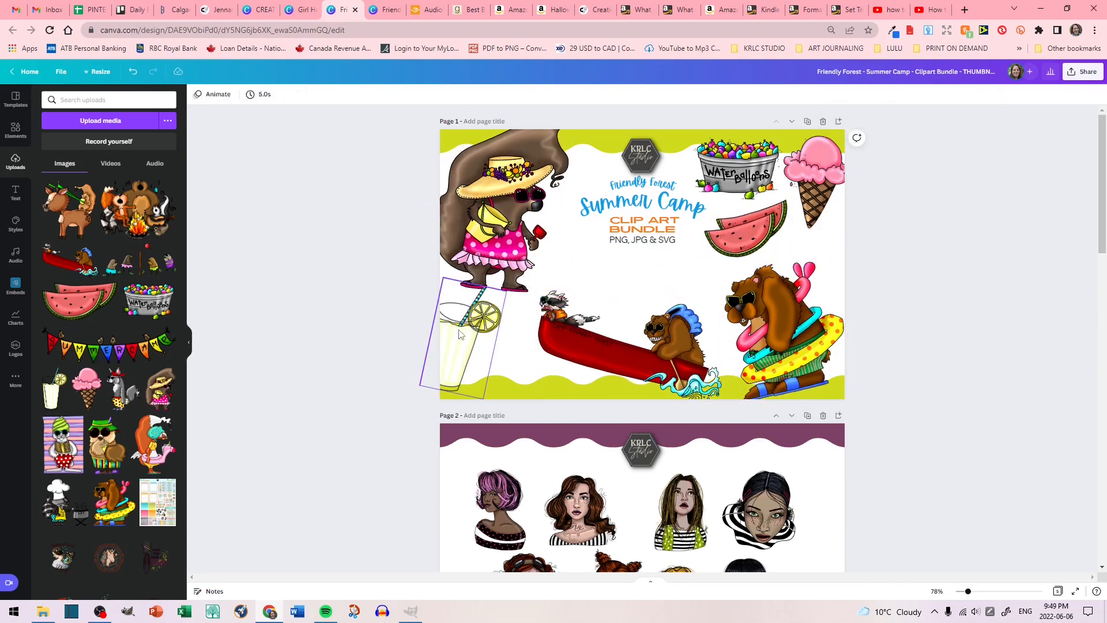
# Move the watermelon slices to the cover's lower-left corner and try the row of small hatted critters below the title.
pyautogui.moveTo(757, 230); pyautogui.dragTo(469, 377)
pyautogui.click(140, 262)
pyautogui.moveTo(783, 199); pyautogui.dragTo(625, 273)
pyautogui.moveTo(565, 301); pyautogui.dragTo(644, 277)
# Enlarge the water balloons tub in the cover's top-right corner and move the tilted ice cream cone below it.
pyautogui.moveTo(738, 173); pyautogui.dragTo(750, 238)
pyautogui.moveTo(819, 202); pyautogui.dragTo(810, 192)
pyautogui.moveTo(751, 233); pyautogui.dragTo(752, 201)
pyautogui.moveTo(794, 230); pyautogui.dragTo(780, 190)
pyautogui.moveTo(780, 250); pyautogui.dragTo(768, 250)
pyautogui.moveTo(776, 197); pyautogui.dragTo(786, 181)
pyautogui.moveTo(803, 210); pyautogui.dragTo(746, 274)
pyautogui.moveTo(740, 305); pyautogui.dragTo(776, 294)
pyautogui.moveTo(702, 210); pyautogui.dragTo(724, 245)
# Delete the unwanted clipart, place the bunting beneath the title text, and shift the watermelon slices up.
pyautogui.moveTo(779, 180); pyautogui.dragTo(645, 265)
pyautogui.press('Delete')
pyautogui.click(109, 346)
pyautogui.moveTo(568, 290); pyautogui.dragTo(626, 270)
pyautogui.click(727, 253)
pyautogui.moveTo(490, 357); pyautogui.dragTo(490, 333)
# Move the ice cream cone down beside the watermelon slices, and widen and centre the bunting beneath the title text.
pyautogui.click(725, 263)
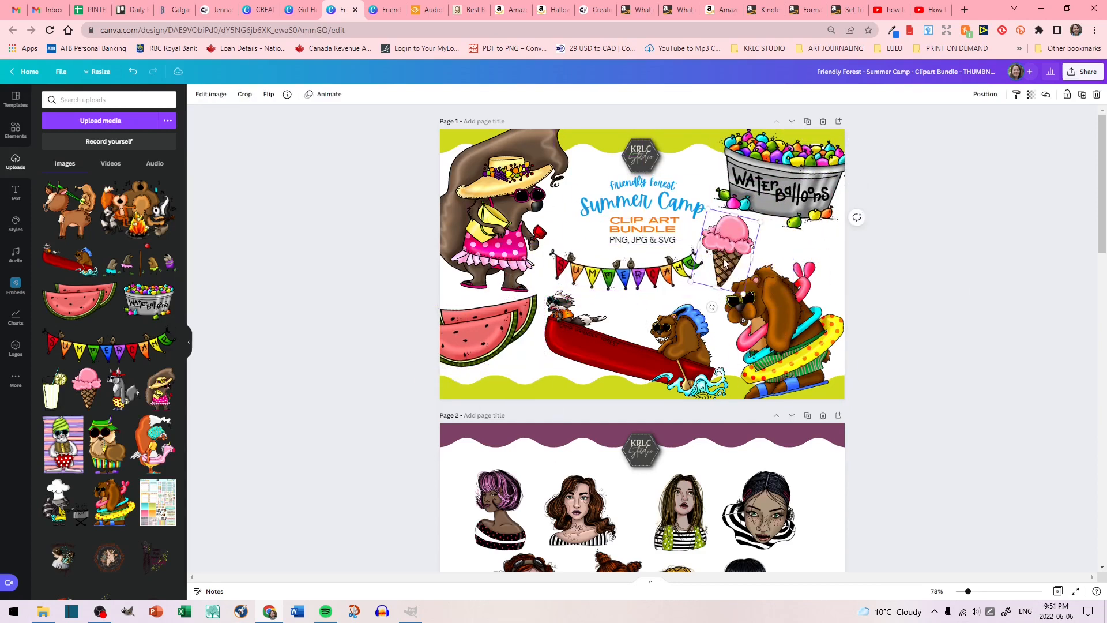
pyautogui.moveTo(725, 262); pyautogui.dragTo(523, 390)
pyautogui.moveTo(625, 271); pyautogui.dragTo(643, 272)
pyautogui.moveTo(720, 247); pyautogui.dragTo(764, 235)
pyautogui.moveTo(663, 267); pyautogui.dragTo(640, 267)
pyautogui.moveTo(544, 234); pyautogui.dragTo(553, 237)
pyautogui.moveTo(640, 268); pyautogui.dragTo(635, 268)
pyautogui.click(948, 330)
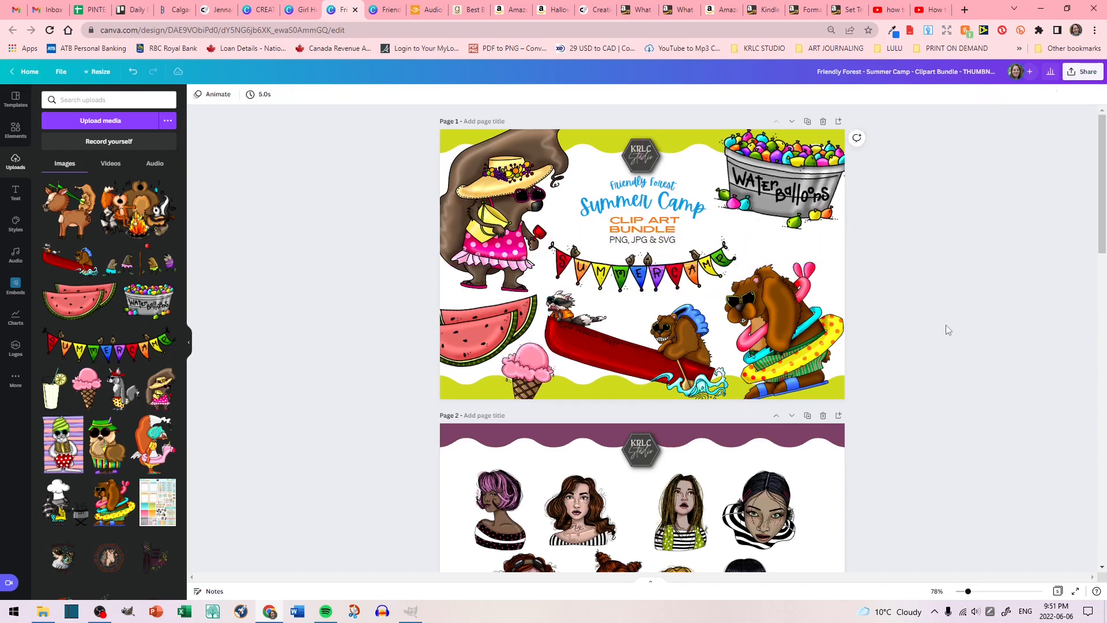
# Enlarge the swim-ring bear so it fills the cover's lower-right corner, and nudge the canoe right.
pyautogui.click(787, 328)
pyautogui.moveTo(720, 274); pyautogui.dragTo(670, 236)
pyautogui.moveTo(776, 322); pyautogui.dragTo(783, 349)
pyautogui.moveTo(708, 450); pyautogui.dragTo(737, 412)
pyautogui.moveTo(790, 323); pyautogui.dragTo(802, 320)
pyautogui.click(937, 364)
pyautogui.moveTo(632, 350); pyautogui.dragTo(641, 352)
pyautogui.click(934, 352)
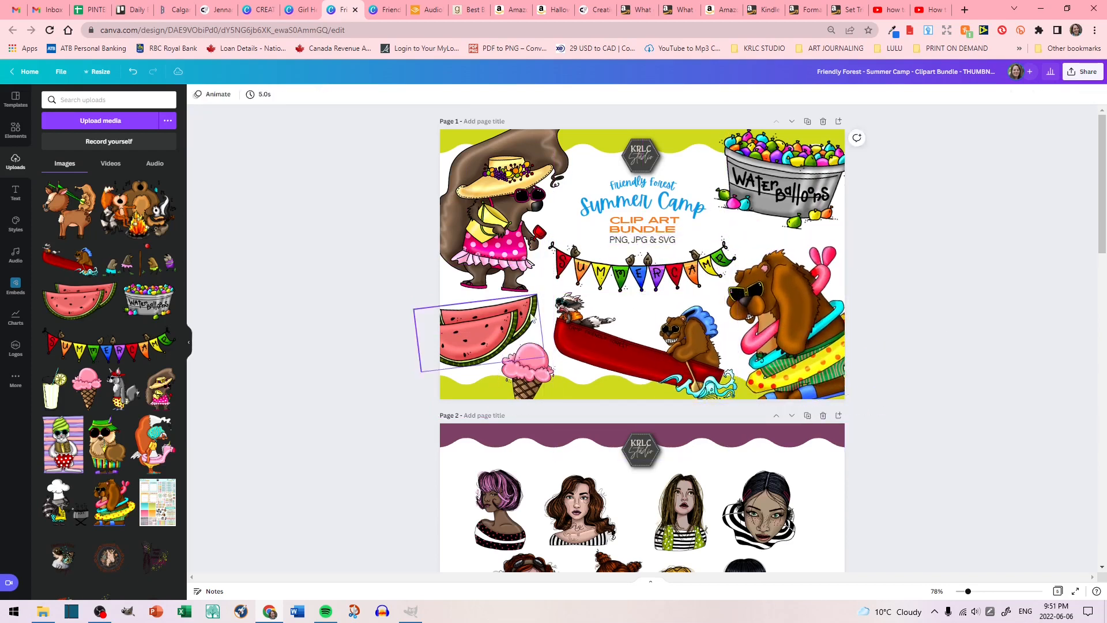
# Enlarge the water balloons tub slightly and reposition it in the cover's top-right corner.
pyautogui.click(779, 186)
pyautogui.moveTo(843, 233); pyautogui.dragTo(851, 241)
pyautogui.moveTo(779, 185); pyautogui.dragTo(775, 188)
# Rotate the sun-hat animal a little and settle it back against the cover's left edge.
pyautogui.moveTo(502, 206); pyautogui.dragTo(509, 208)
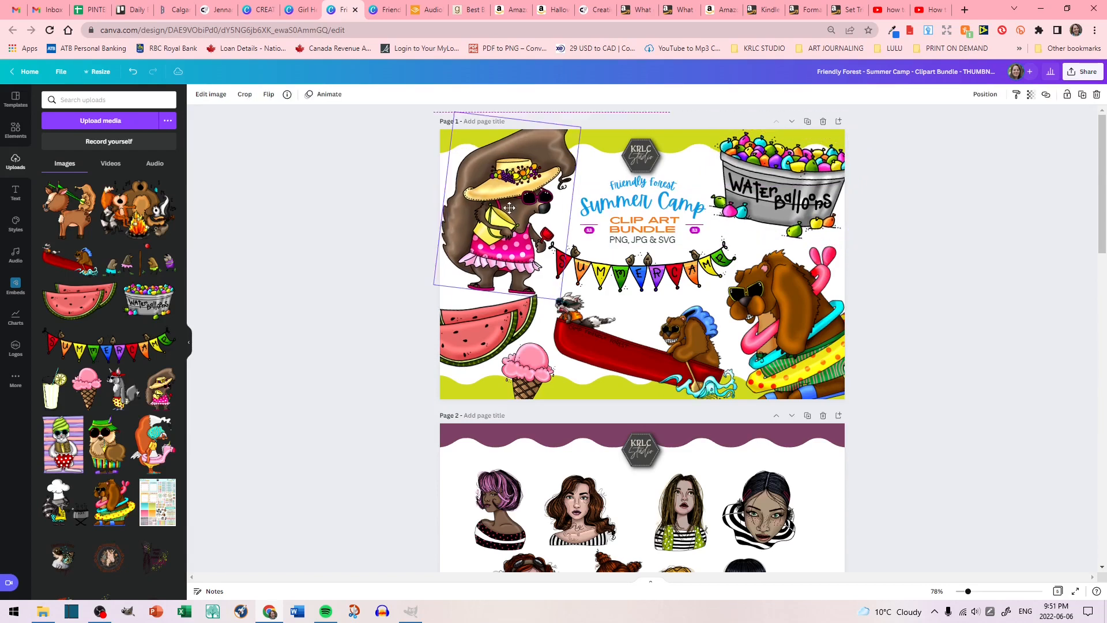
pyautogui.moveTo(494, 309); pyautogui.dragTo(482, 308)
pyautogui.moveTo(507, 209); pyautogui.dragTo(502, 208)
pyautogui.click(963, 293)
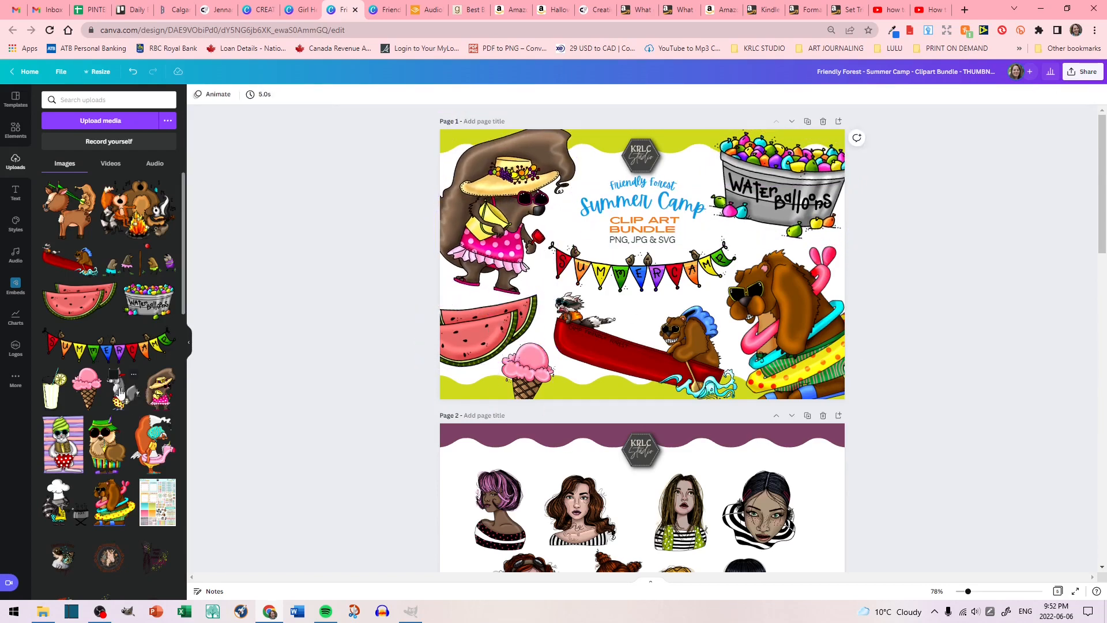
pyautogui.moveTo(50, 397); pyautogui.dragTo(583, 393)
pyautogui.press('Delete')
pyautogui.click(588, 390)
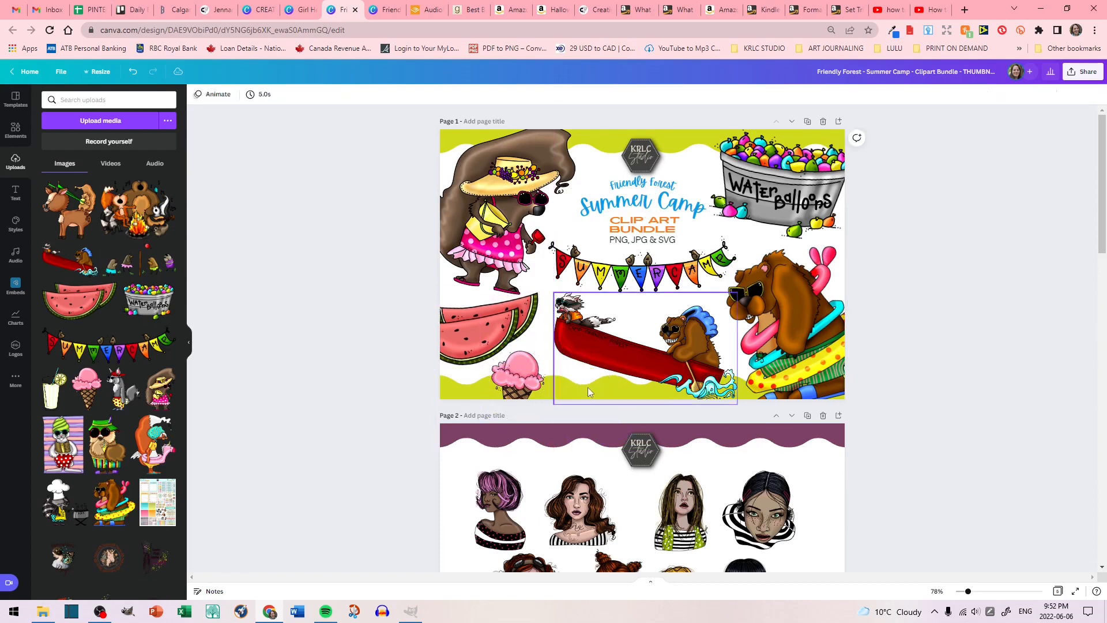
# Fine-tune the size and placement of the swim-ring bear and the sun-hat animal, and select the canoe for adjustment.
pyautogui.moveTo(794, 301); pyautogui.dragTo(796, 294)
pyautogui.moveTo(752, 410); pyautogui.dragTo(748, 415)
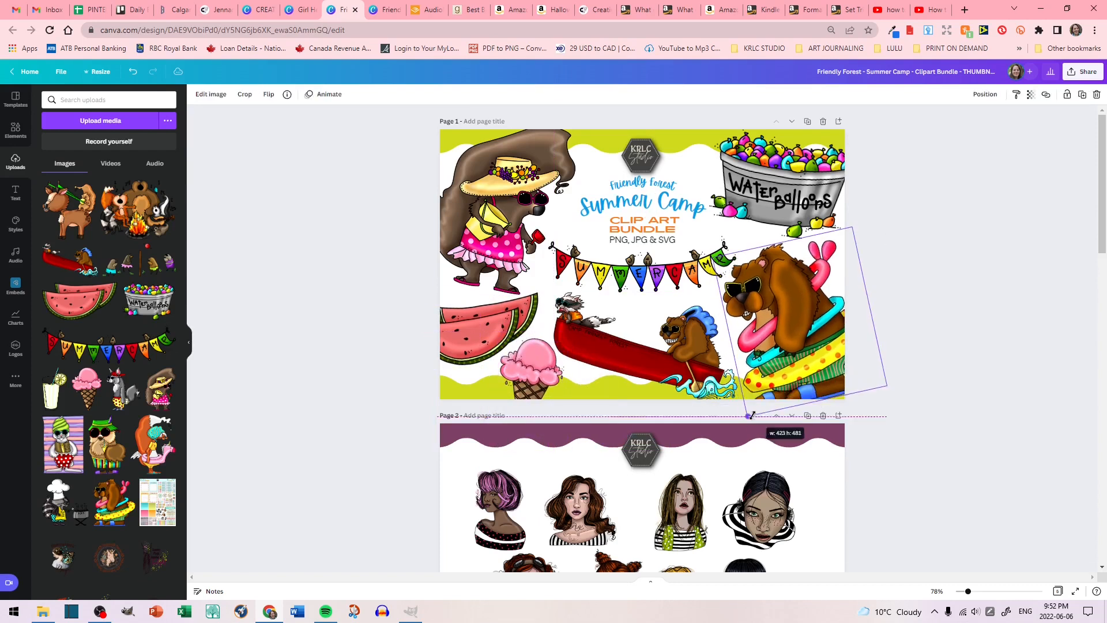
pyautogui.moveTo(512, 222); pyautogui.dragTo(507, 222)
pyautogui.moveTo(792, 303); pyautogui.dragTo(794, 308)
pyautogui.click(934, 340)
pyautogui.click(664, 353)
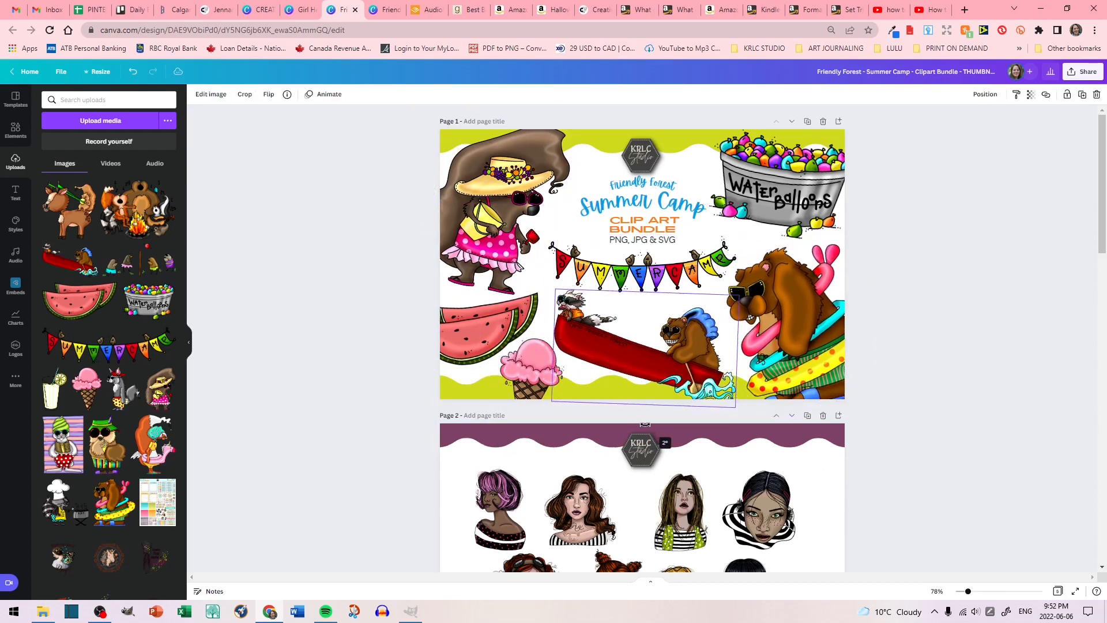
# Recolour the "Summer Camp" title text with the turquoise sampled from the bear's swim ring.
pyautogui.click(330, 98)
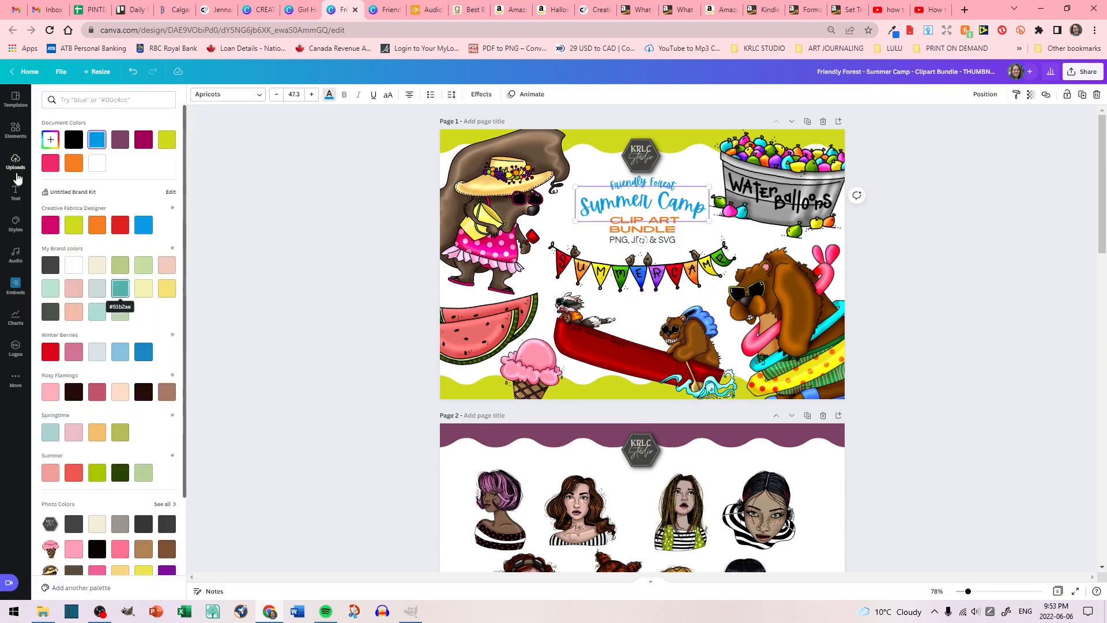
pyautogui.click(51, 139)
pyautogui.click(156, 227)
pyautogui.click(835, 319)
# Set the "Friendly Forest" text to the custom dark teal #00878B.
pyautogui.click(643, 183)
pyautogui.click(73, 140)
pyautogui.click(50, 139)
pyautogui.click(162, 179)
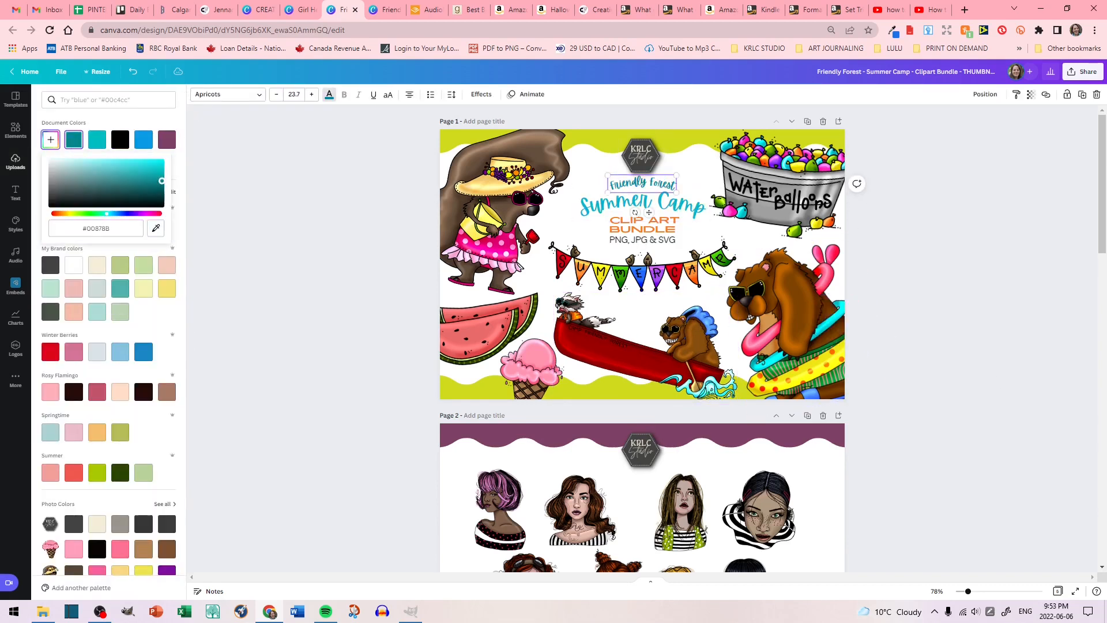
# Recolour the "CLIP ART BUNDLE" text with the bright pink from the document colors.
pyautogui.click(642, 225)
pyautogui.click(50, 163)
pyautogui.click(97, 163)
# Recolour the "Friendly Forest" text with the orange from the Creative Fabrica Designer palette.
pyautogui.click(642, 184)
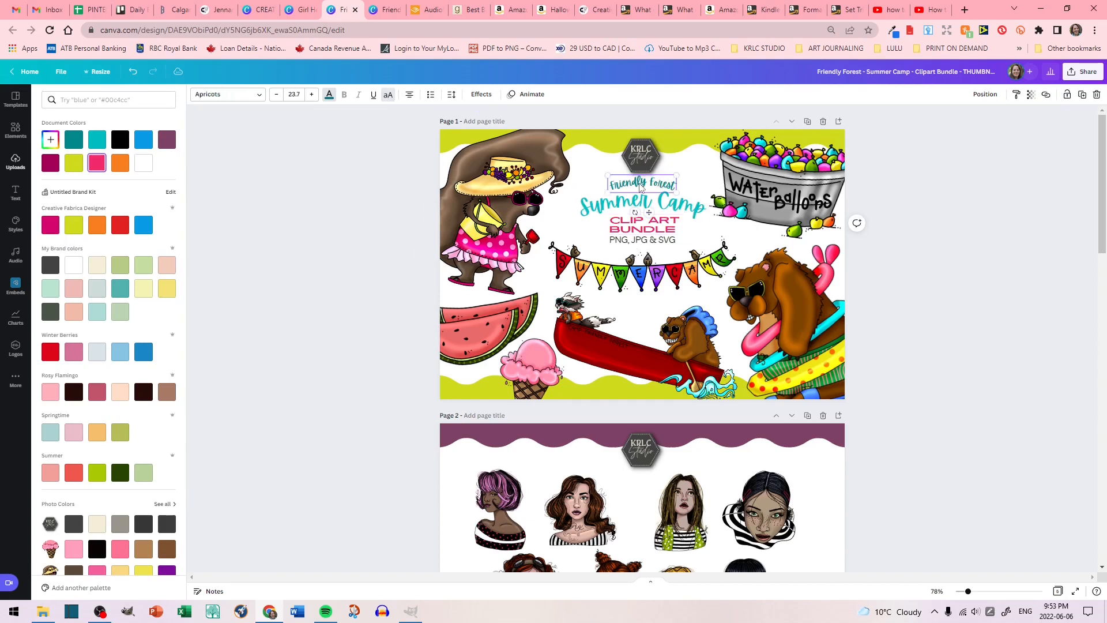
pyautogui.click(98, 227)
pyautogui.click(346, 222)
# Darken the "Summer Camp" title text to a custom deep teal.
pyautogui.click(683, 213)
pyautogui.click(325, 95)
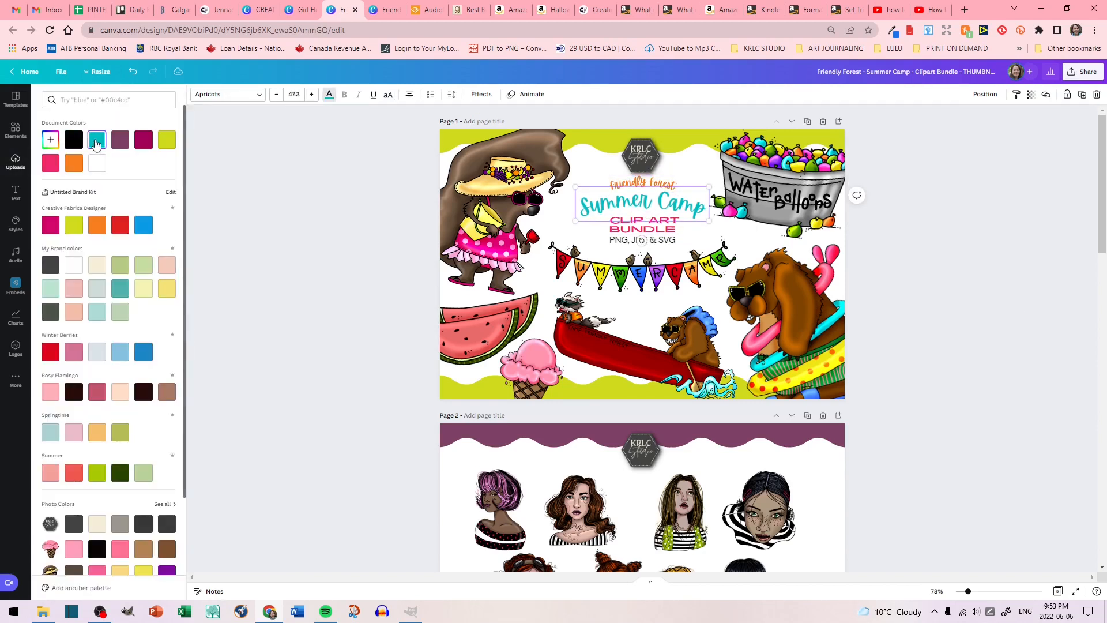
pyautogui.click(50, 139)
pyautogui.click(154, 176)
pyautogui.click(932, 322)
# Nudge the bunting slightly left beneath the cover's title text.
pyautogui.moveTo(652, 270); pyautogui.dragTo(649, 270)
pyautogui.click(964, 326)
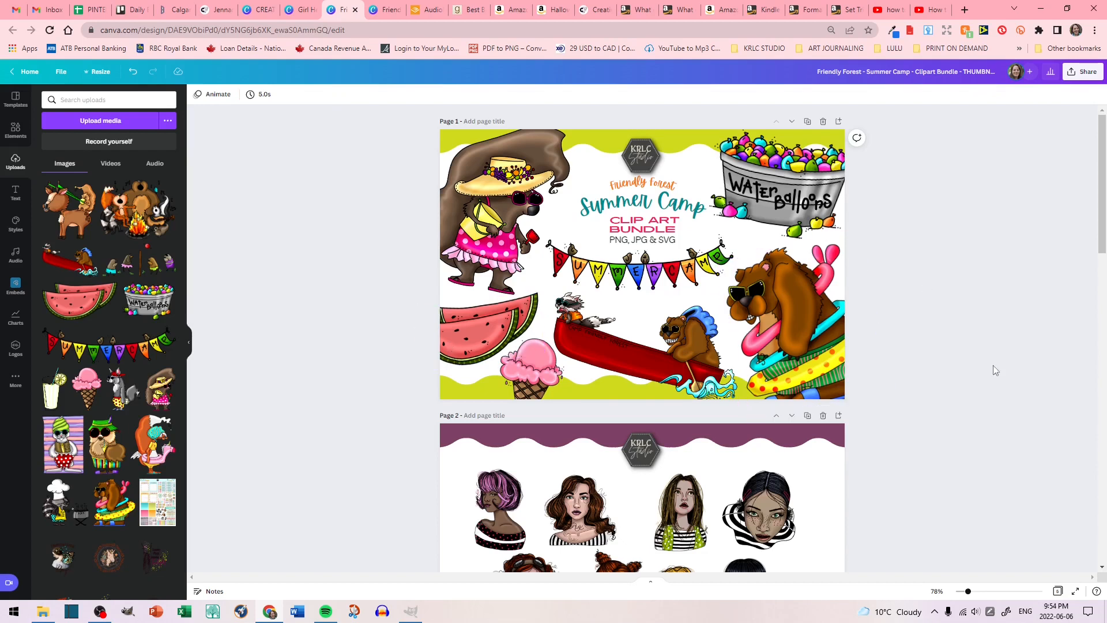
pyautogui.click(979, 330)
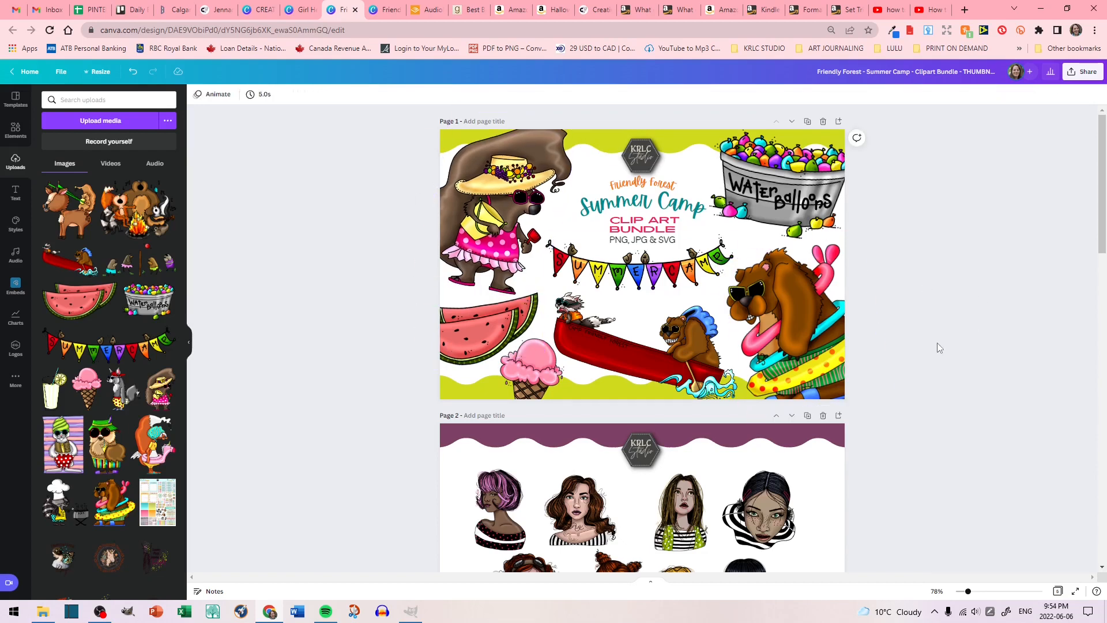
# Recolour the wave borders on page 2 to the cover's lime green.
pyautogui.scroll(-4, 968, 365)
pyautogui.click(522, 184)
pyautogui.click(198, 95)
pyautogui.click(160, 140)
pyautogui.click(750, 184)
pyautogui.click(160, 140)
pyautogui.click(522, 435)
pyautogui.click(160, 140)
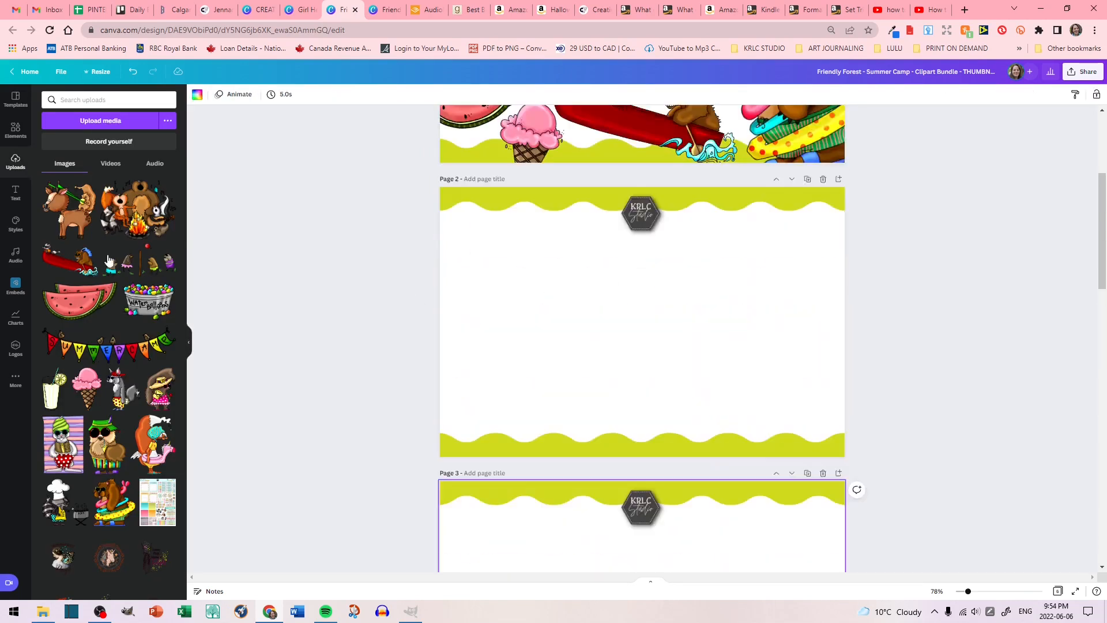
# Place the campfire, deer and canoe clipart down the left side of page 2 and the tetherball moles at its upper right.
pyautogui.moveTo(147, 205); pyautogui.dragTo(514, 230)
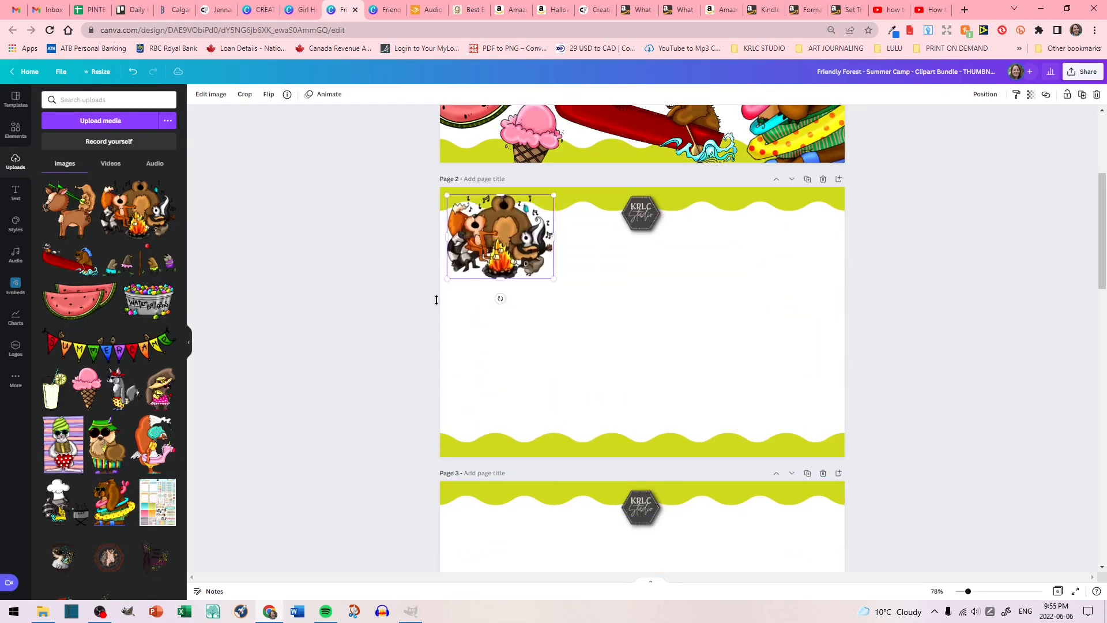
pyautogui.moveTo(68, 209); pyautogui.dragTo(488, 327)
pyautogui.moveTo(70, 260); pyautogui.dragTo(506, 407)
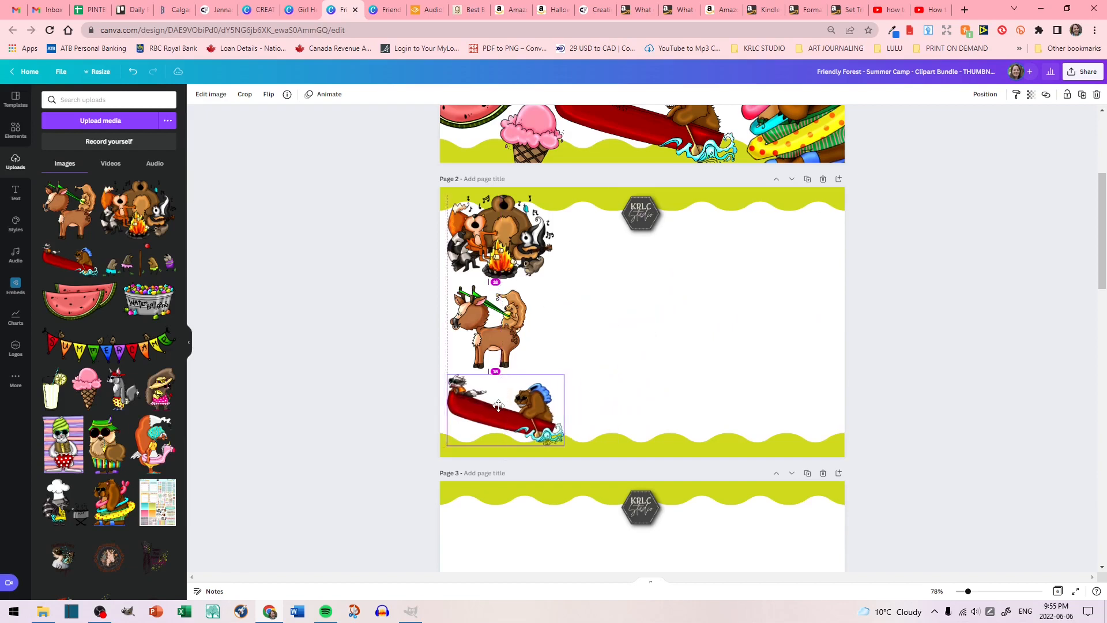
pyautogui.moveTo(142, 262); pyautogui.dragTo(770, 255)
pyautogui.scroll(-1, 460, 224)
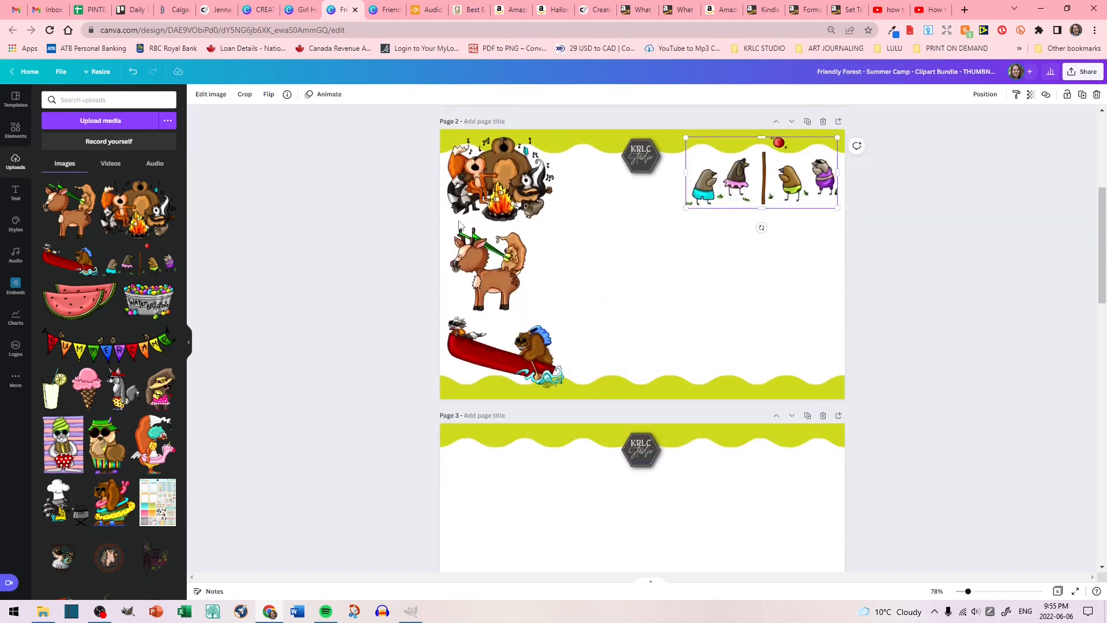
# Add the raccoon barbecue chef to page 2, shrink it and place it in the lower-right area.
pyautogui.click(59, 515)
pyautogui.moveTo(539, 366); pyautogui.dragTo(586, 319)
pyautogui.moveTo(658, 254); pyautogui.dragTo(742, 321)
# Enlarge the deer and the canoe on page 2, move the deer to the centre and lower the campfire group below the border.
pyautogui.click(493, 274)
pyautogui.moveTo(527, 227); pyautogui.dragTo(538, 216)
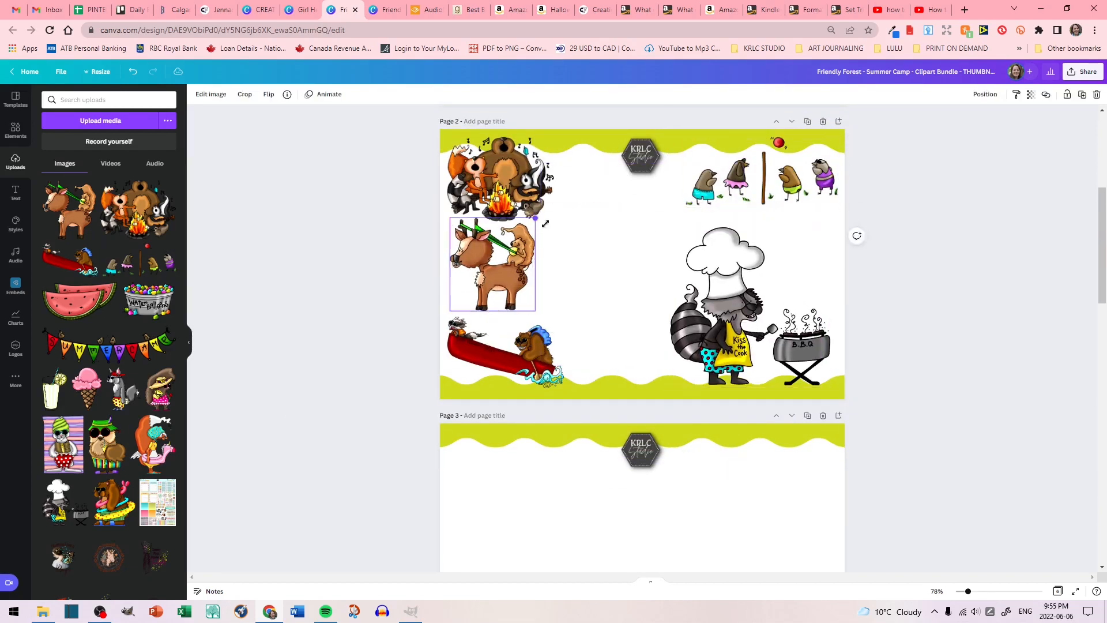
pyautogui.moveTo(493, 271); pyautogui.dragTo(623, 235)
pyautogui.moveTo(582, 274); pyautogui.dragTo(576, 280)
pyautogui.click(533, 353)
pyautogui.moveTo(564, 316); pyautogui.dragTo(593, 300)
pyautogui.moveTo(501, 180); pyautogui.dragTo(501, 199)
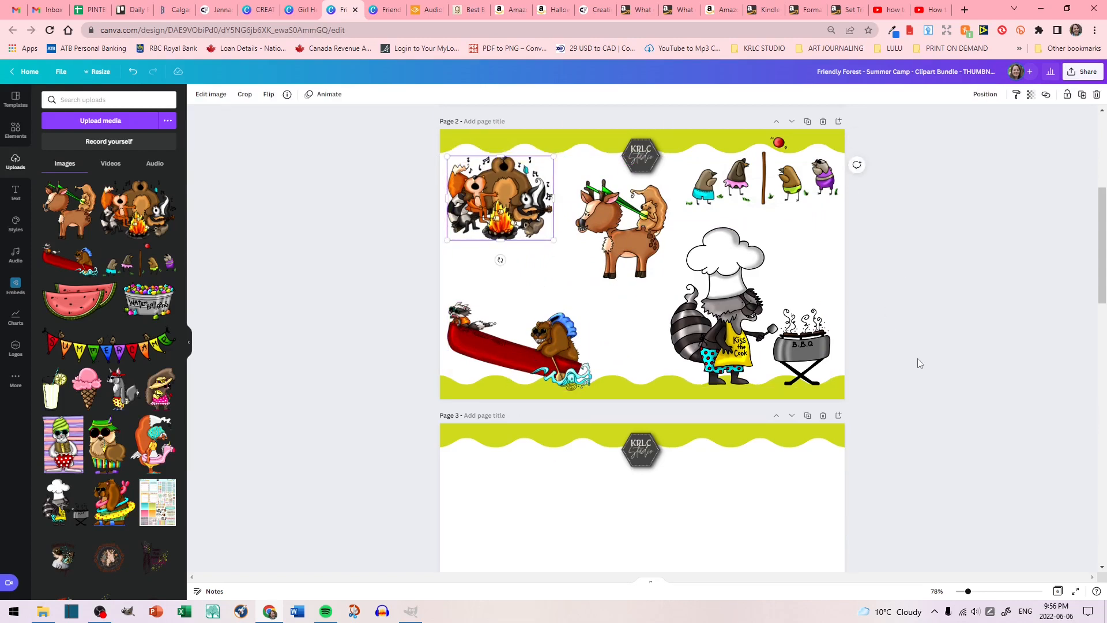
pyautogui.moveTo(511, 206); pyautogui.dragTo(514, 216)
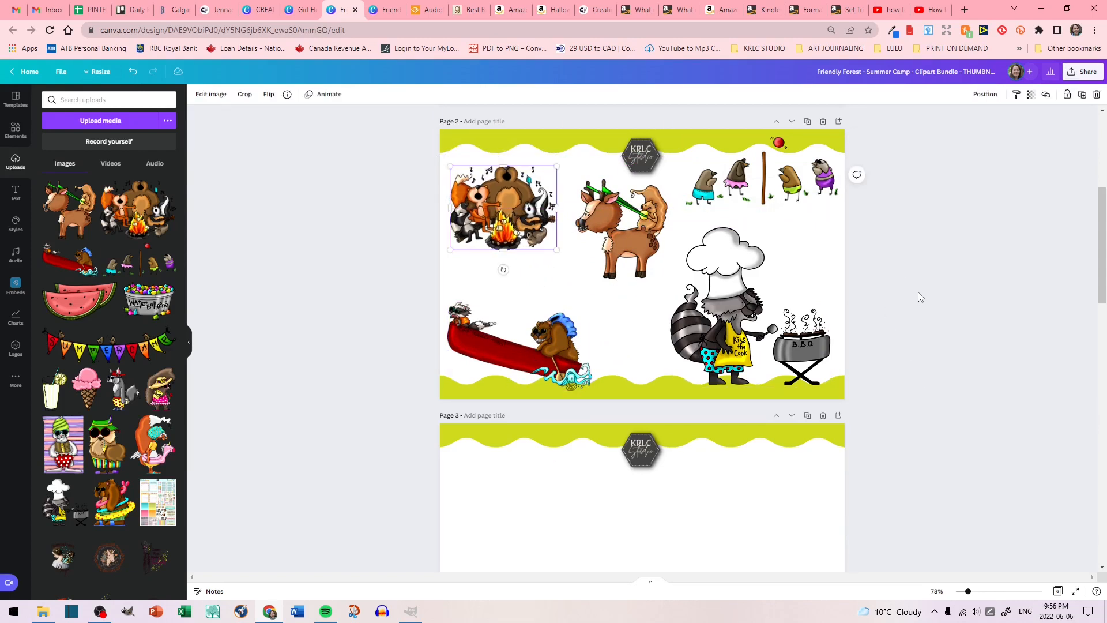
pyautogui.click(646, 213)
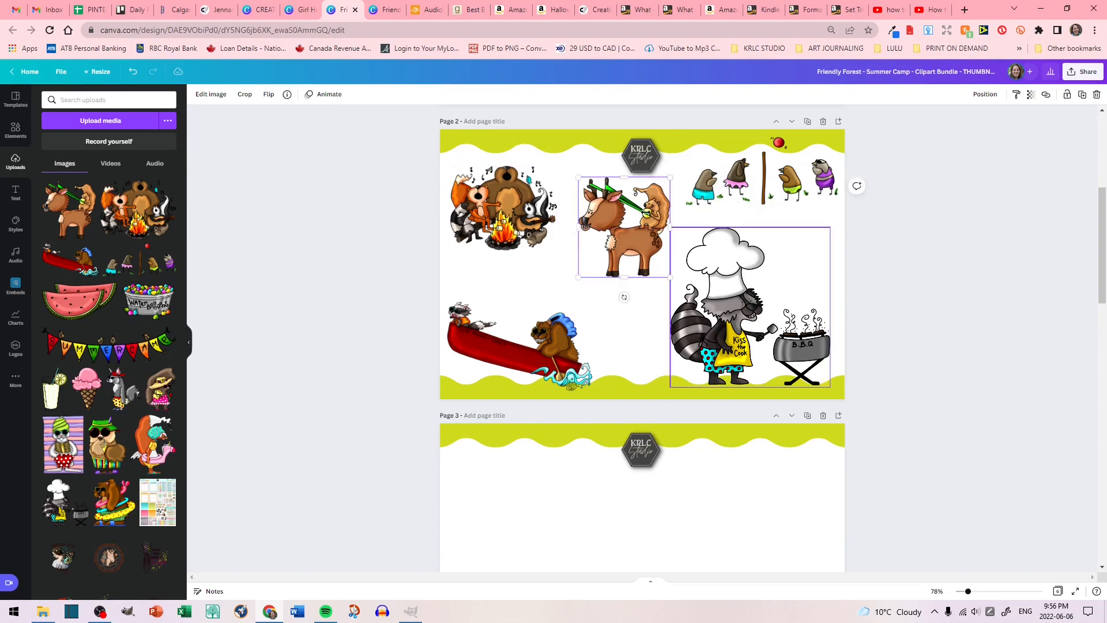
# Shrink the raccoon chef on page 2 and raise it beneath the tetherball moles.
pyautogui.click(779, 318)
pyautogui.moveTo(670, 388); pyautogui.dragTo(692, 367)
pyautogui.moveTo(750, 311); pyautogui.dragTo(750, 297)
pyautogui.moveTo(692, 353); pyautogui.dragTo(703, 342)
pyautogui.click(932, 319)
# Add the Summer Camp bunting to page 2 along the lower border, beneath the raccoon chef.
pyautogui.click(109, 346)
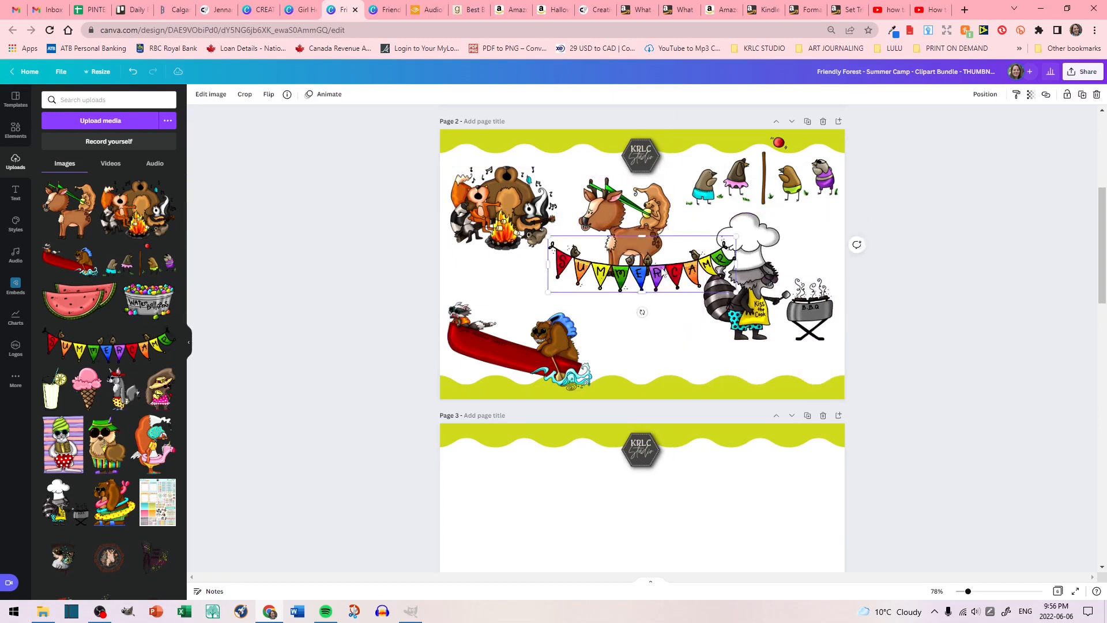
pyautogui.moveTo(643, 267); pyautogui.dragTo(697, 361)
pyautogui.moveTo(768, 309); pyautogui.dragTo(767, 305)
pyautogui.click(923, 323)
# Enlarge the campfire group on page 2 and lower the deer towards the bunting.
pyautogui.click(504, 208)
pyautogui.moveTo(557, 250); pyautogui.dragTo(575, 265)
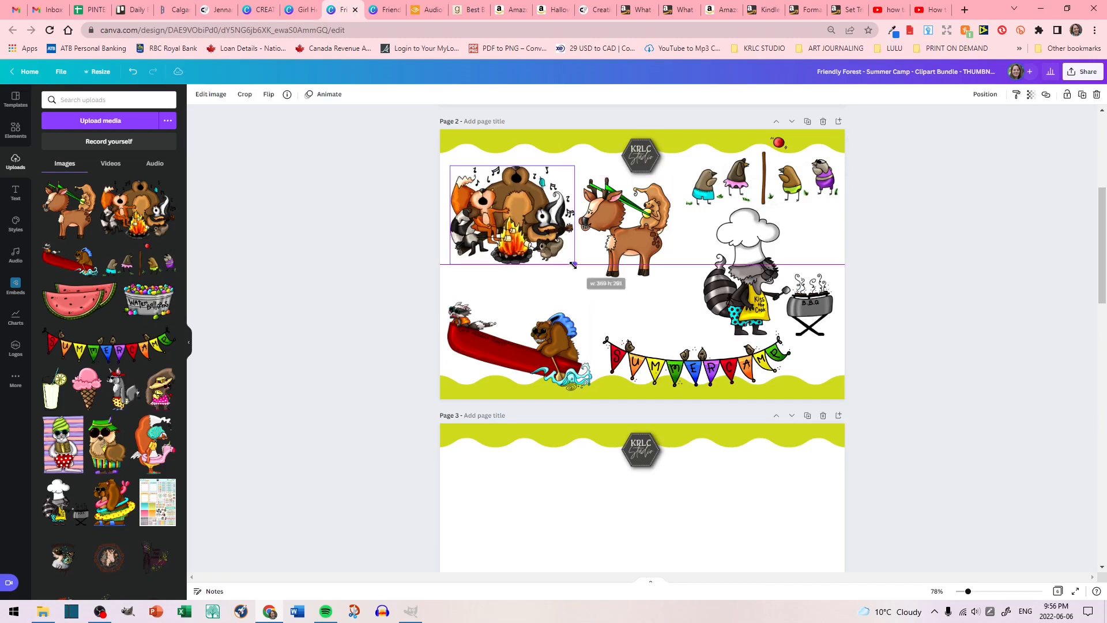
pyautogui.moveTo(628, 237); pyautogui.dragTo(641, 302)
# Add the watermelon slices to page 2, shrink them and fit them between the logo and the deer.
pyautogui.scroll(-3, 762, 242)
pyautogui.click(81, 301)
pyautogui.scroll(4, 608, 355)
pyautogui.moveTo(594, 548); pyautogui.dragTo(641, 217)
pyautogui.moveTo(700, 250); pyautogui.dragTo(669, 234)
pyautogui.moveTo(620, 211); pyautogui.dragTo(636, 221)
pyautogui.moveTo(642, 302); pyautogui.dragTo(645, 309)
pyautogui.moveTo(631, 221); pyautogui.dragTo(621, 222)
# Lower the campfire group on page 2 and nudge the canoe to balance the spacing.
pyautogui.moveTo(512, 231); pyautogui.dragTo(512, 250)
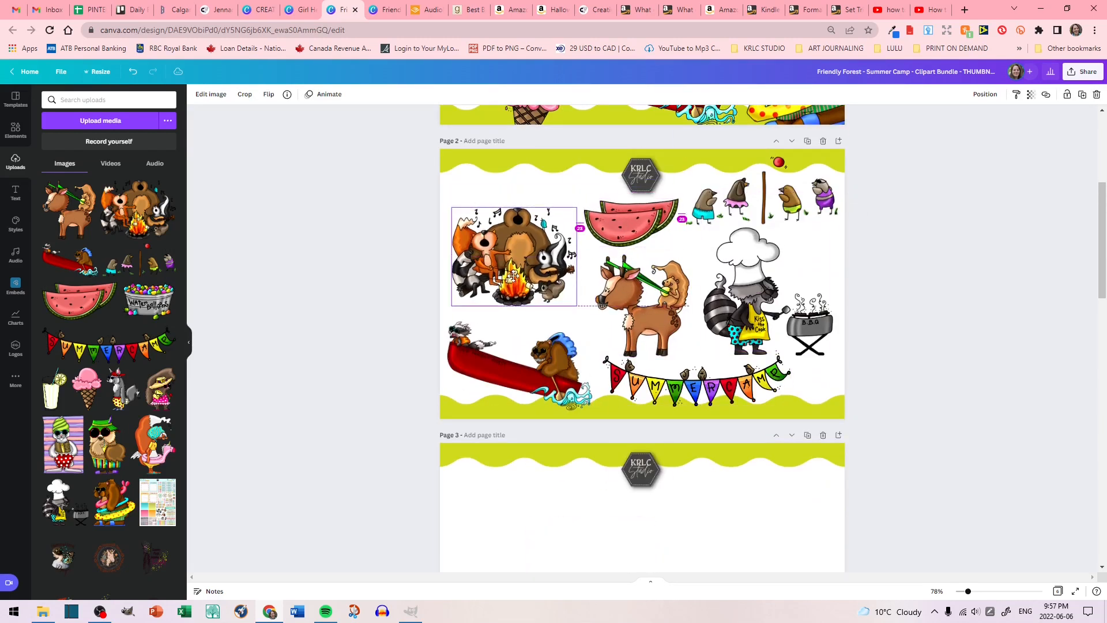
pyautogui.moveTo(513, 372); pyautogui.dragTo(518, 363)
pyautogui.click(902, 359)
# Add the water balloon tub to page 3, shrink it and place it in the upper-left corner.
pyautogui.scroll(-4, 902, 359)
pyautogui.click(149, 301)
pyautogui.moveTo(717, 381); pyautogui.dragTo(668, 347)
pyautogui.moveTo(618, 314); pyautogui.dragTo(499, 256)
# Add a reduced lemonade glass beside the water balloon tub and the ice cream cone at page 3's lower left.
pyautogui.click(54, 390)
pyautogui.moveTo(703, 429); pyautogui.dragTo(628, 303)
pyautogui.moveTo(605, 265); pyautogui.dragTo(582, 258)
pyautogui.moveTo(613, 301); pyautogui.dragTo(617, 312)
pyautogui.moveTo(583, 270); pyautogui.dragTo(587, 259)
pyautogui.click(87, 390)
pyautogui.moveTo(641, 326); pyautogui.dragTo(486, 405)
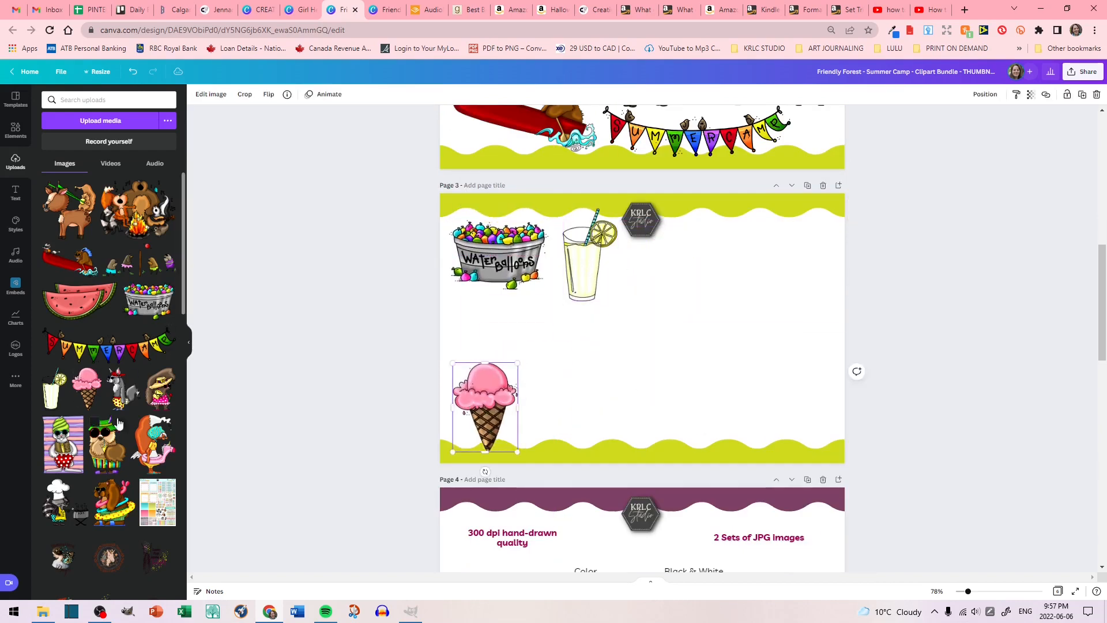
# Add the grey wolf and the orange squirrel with the unicorn float to page 3, shrinking both.
pyautogui.click(123, 390)
pyautogui.moveTo(723, 429); pyautogui.dragTo(692, 390)
pyautogui.moveTo(631, 315); pyautogui.dragTo(767, 373)
pyautogui.click(153, 444)
pyautogui.moveTo(720, 227); pyautogui.dragTo(683, 275)
pyautogui.moveTo(640, 346); pyautogui.dragTo(652, 369)
# Shrink the wolf into page 3's upper-right corner and place the reduced unicorn-float squirrel beneath it along the lower border.
pyautogui.moveTo(750, 357); pyautogui.dragTo(754, 276)
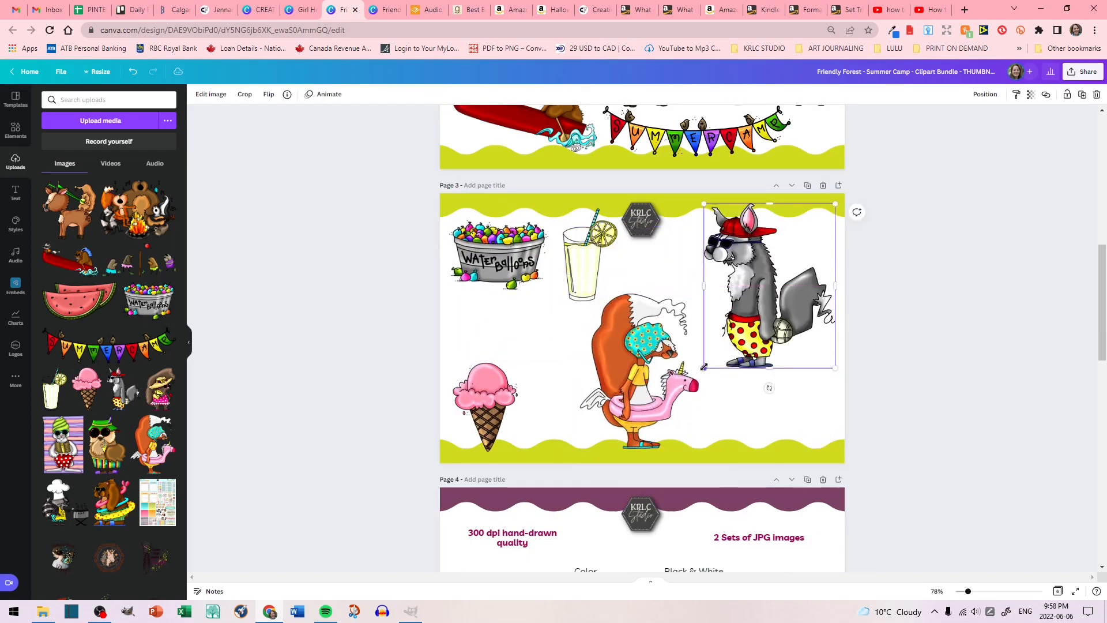
pyautogui.moveTo(704, 368); pyautogui.dragTo(727, 338)
pyautogui.moveTo(770, 274); pyautogui.dragTo(773, 280)
pyautogui.moveTo(637, 369); pyautogui.dragTo(686, 362)
pyautogui.moveTo(746, 282); pyautogui.dragTo(734, 297)
pyautogui.click(770, 282)
pyautogui.moveTo(731, 343); pyautogui.dragTo(749, 322)
pyautogui.moveTo(789, 266); pyautogui.dragTo(789, 259)
pyautogui.moveTo(683, 370); pyautogui.dragTo(718, 384)
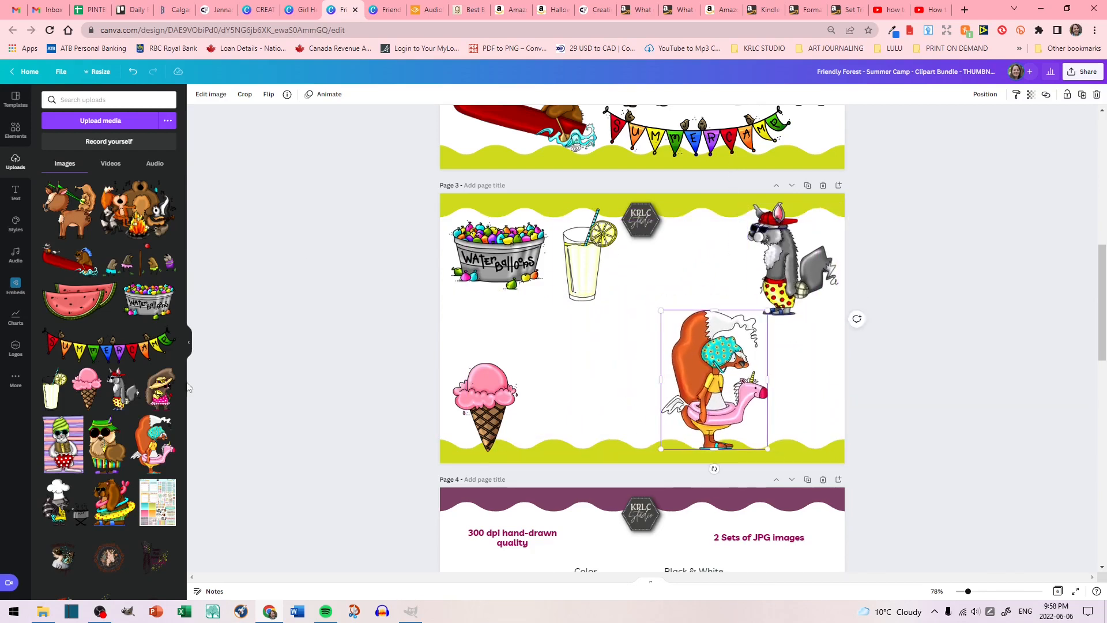
# Add the green-hatted animal at page 3's left edge, shrink it, and move the ice cream cone up beside the wolf.
pyautogui.click(107, 446)
pyautogui.moveTo(708, 227); pyautogui.dragTo(645, 323)
pyautogui.moveTo(610, 377); pyautogui.dragTo(559, 369)
pyautogui.moveTo(485, 404); pyautogui.dragTo(699, 250)
pyautogui.moveTo(577, 374); pyautogui.dragTo(501, 356)
# Add the rabbit on the striped towel to page 3's lower row, shrink it, and shift the unicorn-float squirrel left.
pyautogui.click(64, 445)
pyautogui.moveTo(711, 231); pyautogui.dragTo(665, 298)
pyautogui.moveTo(619, 361); pyautogui.dragTo(580, 380)
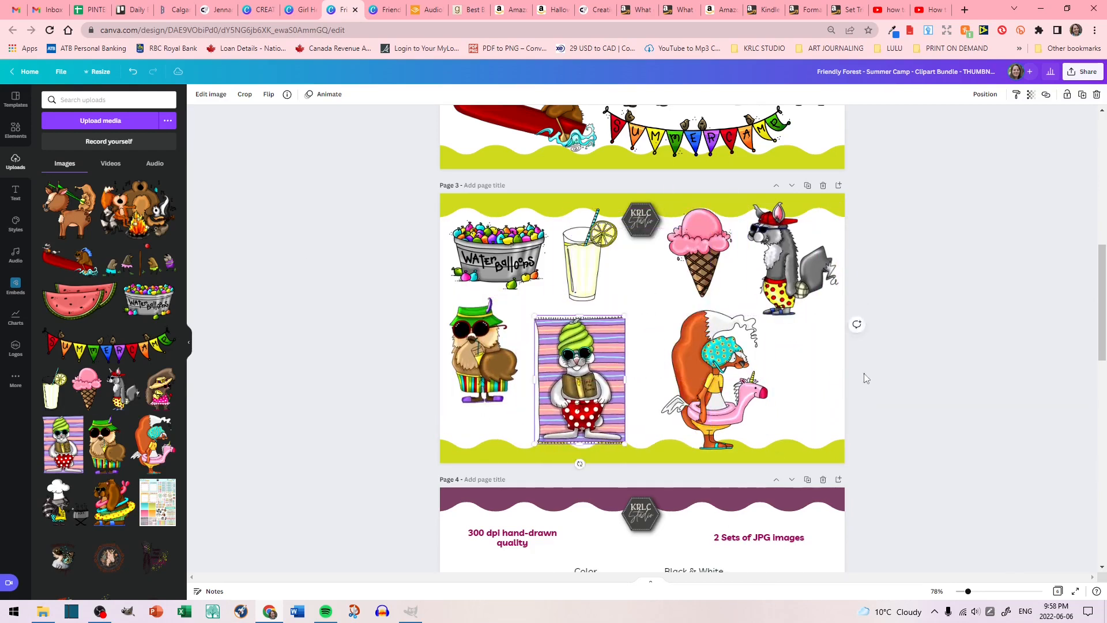
pyautogui.moveTo(712, 387); pyautogui.dragTo(688, 387)
# Add the sun-hatted animal at page 3's lower right, shrink it and flip it horizontally.
pyautogui.click(160, 390)
pyautogui.moveTo(646, 346); pyautogui.dragTo(768, 386)
pyautogui.moveTo(827, 282); pyautogui.dragTo(779, 349)
pyautogui.moveTo(744, 404); pyautogui.dragTo(799, 406)
pyautogui.click(268, 94)
pyautogui.click(291, 117)
pyautogui.click(339, 445)
# Move the campfire group on page 2 up towards the border and nudge the canoe down.
pyautogui.scroll(3, 339, 444)
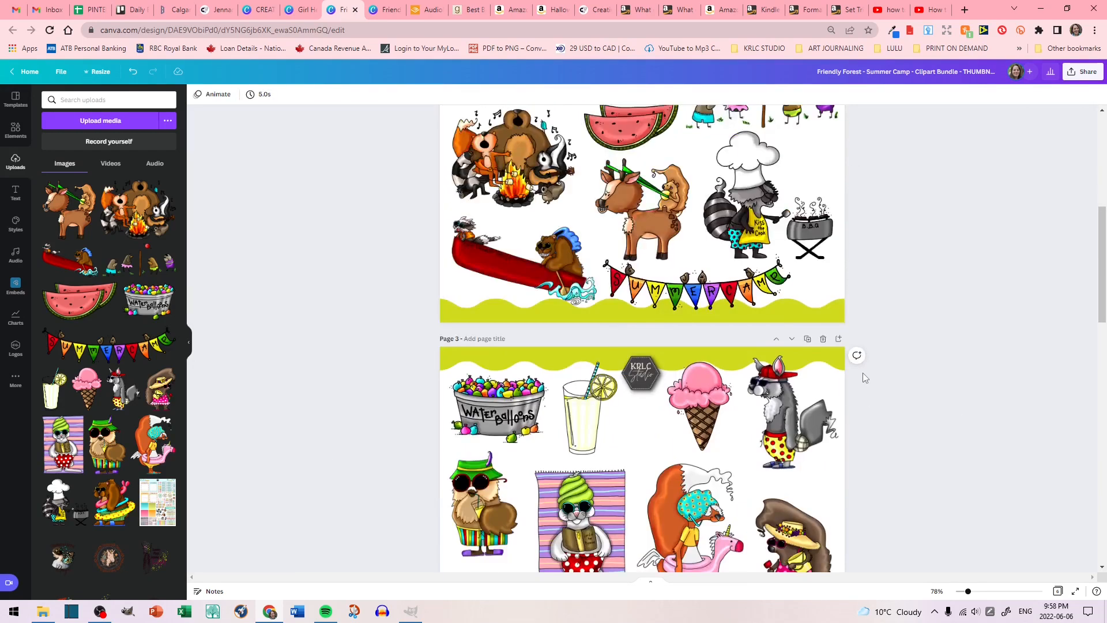
pyautogui.scroll(-2, 310, 435)
pyautogui.scroll(1, 881, 431)
pyautogui.scroll(-1, 881, 431)
pyautogui.scroll(4, 882, 430)
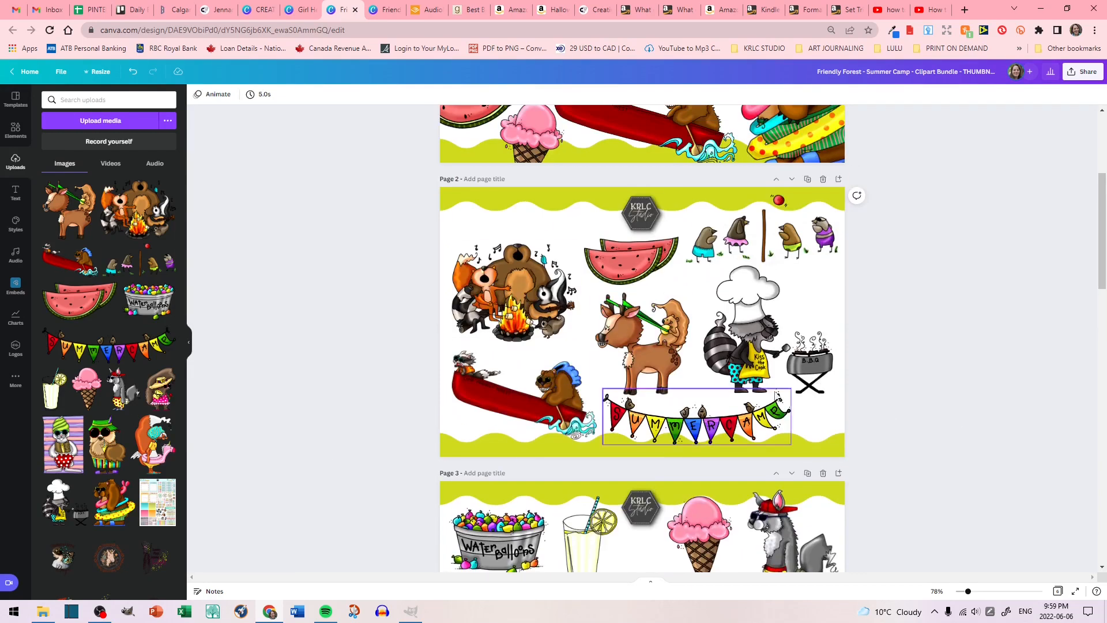
pyautogui.scroll(-4, 522, 405)
pyautogui.scroll(4, 951, 424)
pyautogui.moveTo(515, 265); pyautogui.dragTo(515, 217)
pyautogui.moveTo(517, 359); pyautogui.dragTo(517, 364)
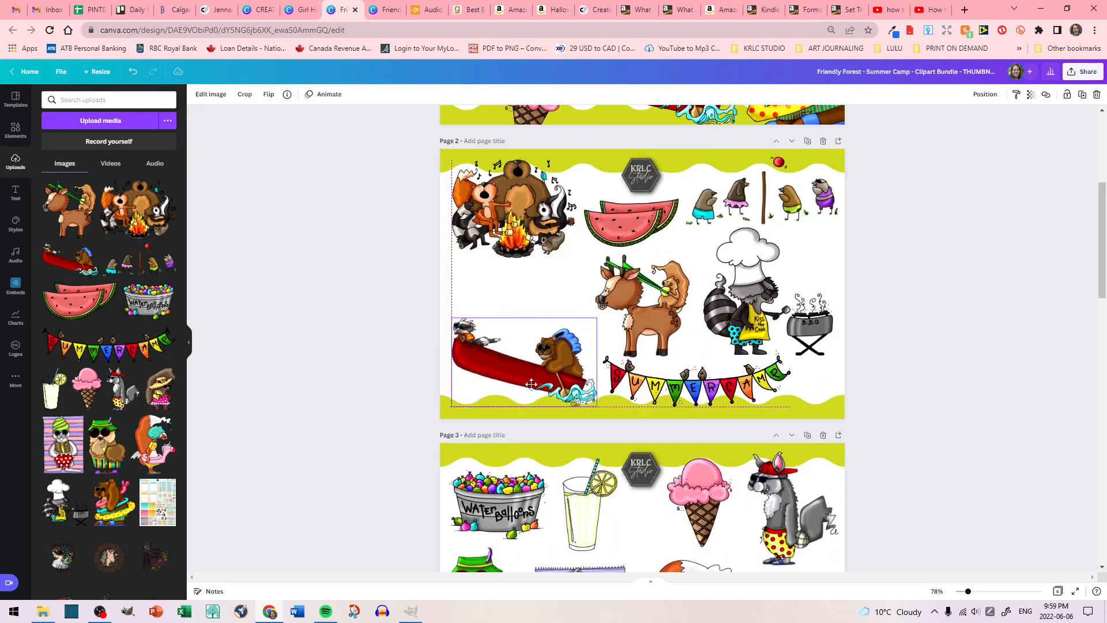
# Shift the raccoon chef, the deer and the bunting on page 2 slightly right.
pyautogui.moveTo(759, 299); pyautogui.dragTo(764, 300)
pyautogui.moveTo(652, 303); pyautogui.dragTo(660, 303)
pyautogui.moveTo(692, 384); pyautogui.dragTo(719, 389)
pyautogui.click(537, 294)
# Shrink the water balloon tub, lemonade and ice cream on page 3, group them at the upper left, and lower the green-hatted animal.
pyautogui.scroll(-4, 497, 369)
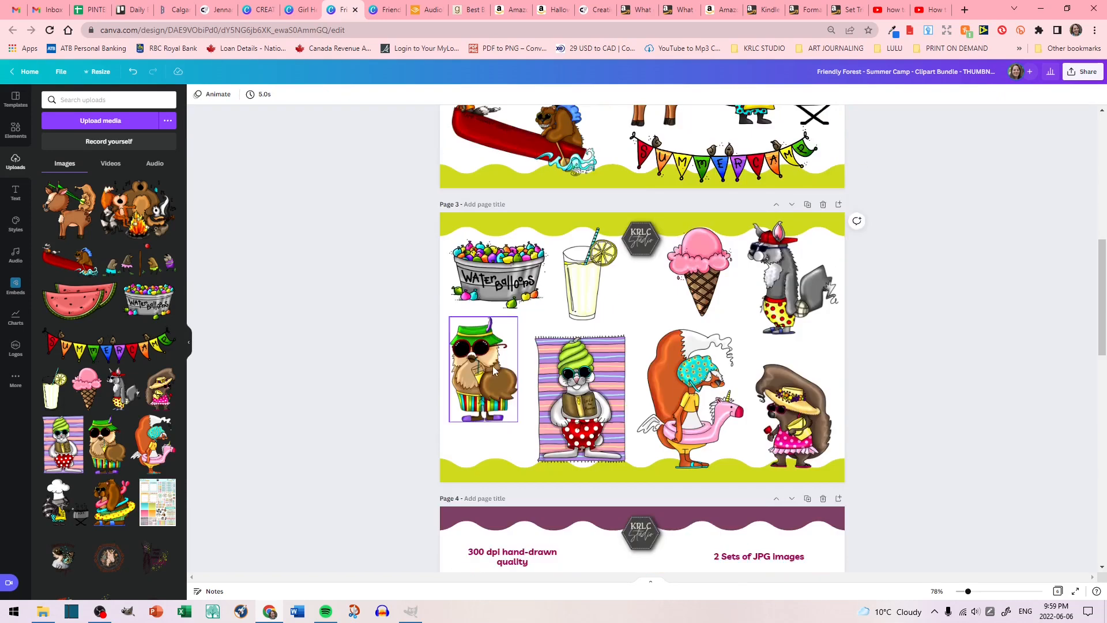
pyautogui.moveTo(485, 371); pyautogui.dragTo(485, 377)
pyautogui.moveTo(547, 309); pyautogui.dragTo(541, 303)
pyautogui.moveTo(492, 270); pyautogui.dragTo(492, 258)
pyautogui.moveTo(585, 284); pyautogui.dragTo(574, 282)
pyautogui.moveTo(608, 318); pyautogui.dragTo(624, 300)
# Shrink the unicorn-float squirrel on page 3 and move it up beside the wolf.
pyautogui.click(686, 398)
pyautogui.moveTo(744, 469); pyautogui.dragTo(726, 445)
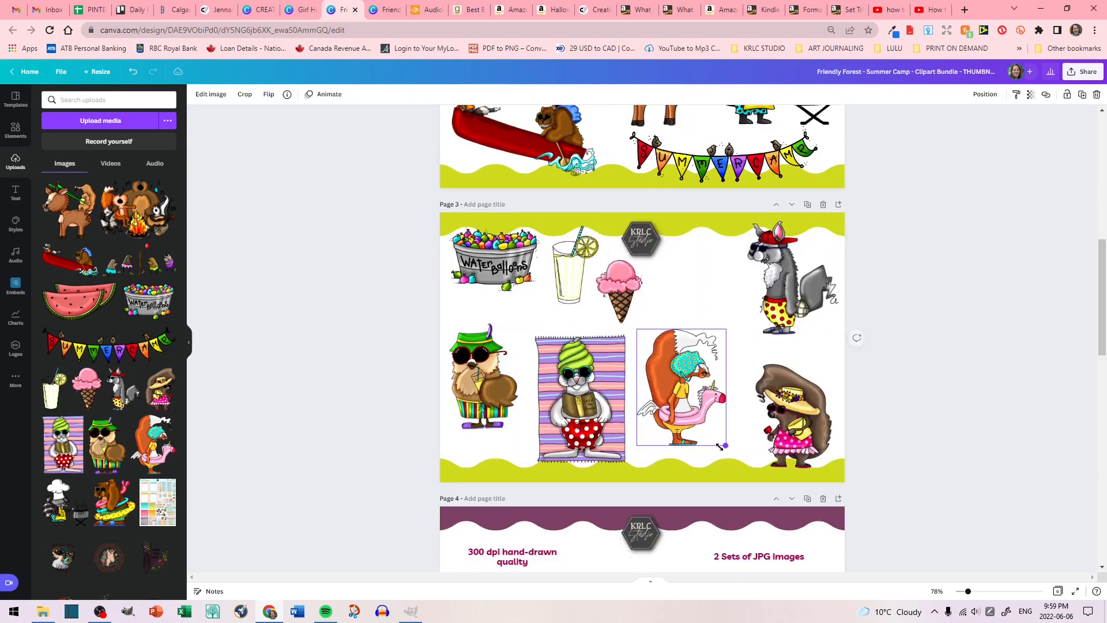
pyautogui.moveTo(683, 392); pyautogui.dragTo(706, 289)
# Add the brown animal wearing pool floats to page 3, shrink it and place it between the towel rabbit and the sun-hatted animal.
pyautogui.click(115, 503)
pyautogui.moveTo(714, 429); pyautogui.dragTo(671, 379)
pyautogui.moveTo(611, 328); pyautogui.dragTo(688, 415)
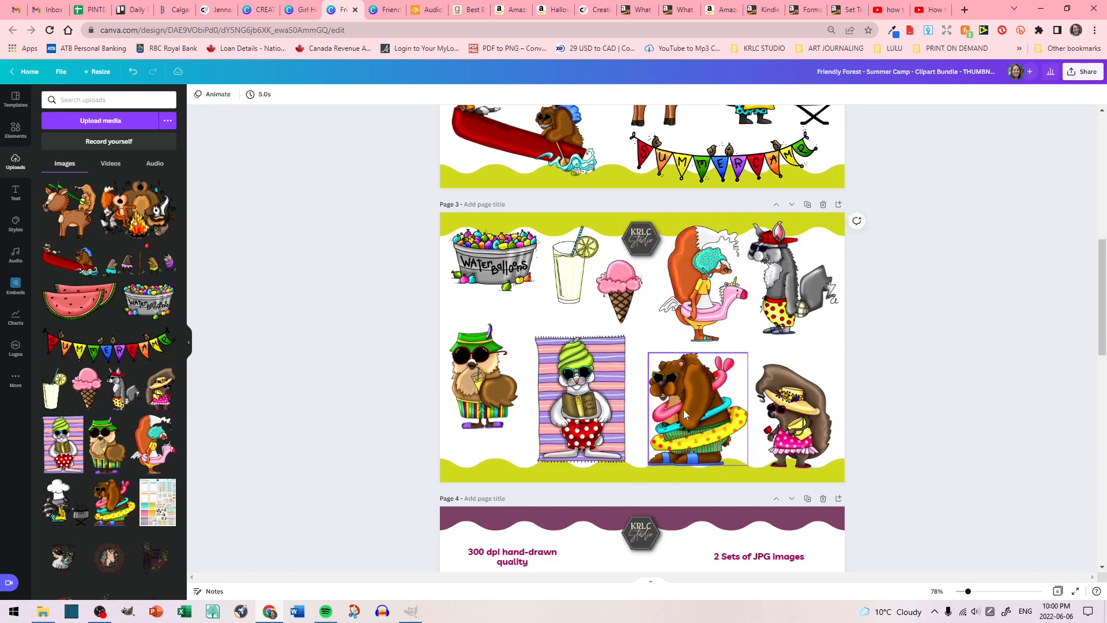
# Balance page 3's lower row by lowering the towel rabbit, enlarging and lowering the green-hatted animal, and raising the sun-hatted one.
pyautogui.moveTo(581, 398); pyautogui.dragTo(581, 402)
pyautogui.moveTo(484, 378); pyautogui.dragTo(484, 386)
pyautogui.moveTo(518, 332); pyautogui.dragTo(526, 319)
pyautogui.moveTo(489, 381); pyautogui.dragTo(489, 398)
pyautogui.moveTo(801, 417); pyautogui.dragTo(801, 405)
# Lower the lemonade glass, ice cream cone and water balloon tub on page 3.
pyautogui.moveTo(570, 284); pyautogui.dragTo(570, 295)
pyautogui.moveTo(620, 288); pyautogui.dragTo(626, 299)
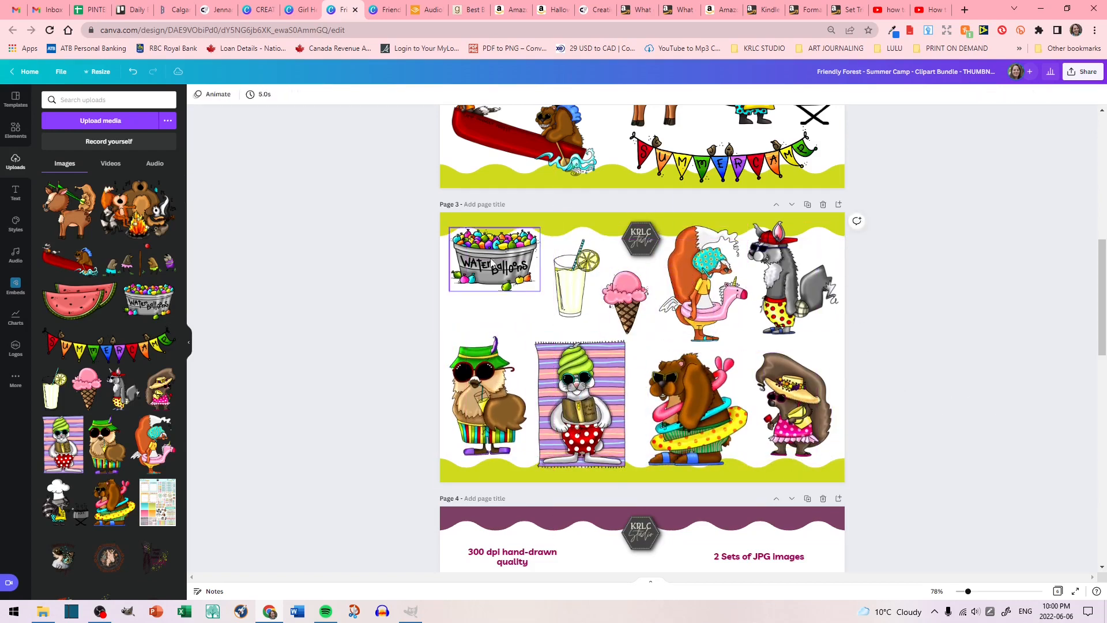
pyautogui.moveTo(495, 263); pyautogui.dragTo(497, 288)
pyautogui.click(916, 386)
# Lower and slightly enlarge the campfire group on page 2 and nudge the deer left.
pyautogui.scroll(4, 916, 386)
pyautogui.moveTo(519, 231); pyautogui.dragTo(522, 274)
pyautogui.moveTo(458, 224); pyautogui.dragTo(450, 217)
pyautogui.moveTo(553, 269); pyautogui.dragTo(549, 273)
pyautogui.click(939, 353)
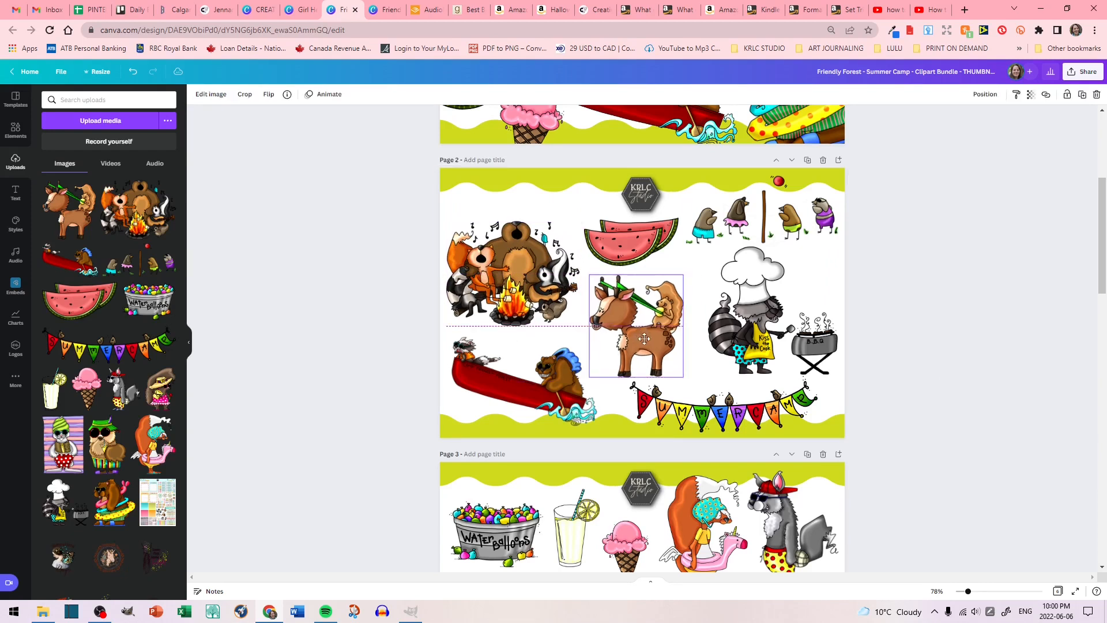
# Review the clipart arrangement on the cover, page 2 and page 3.
pyautogui.scroll(4, 939, 369)
pyautogui.scroll(-2, 938, 383)
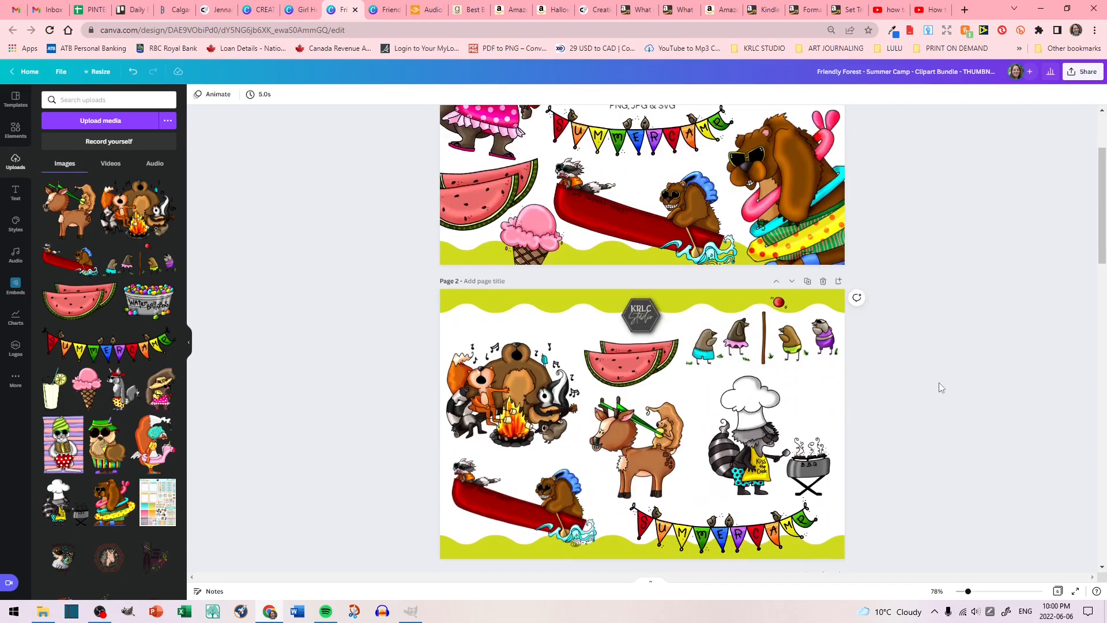
pyautogui.scroll(2, 939, 381)
pyautogui.scroll(-1, 951, 366)
pyautogui.scroll(-3, 951, 370)
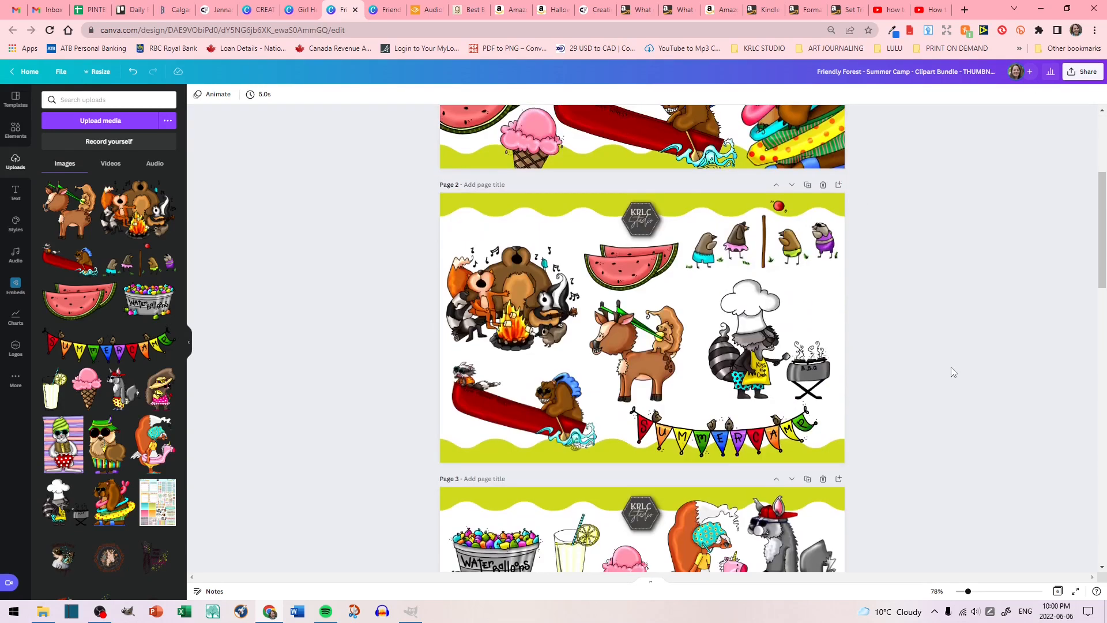
pyautogui.scroll(-4, 911, 370)
pyautogui.scroll(-3, 923, 335)
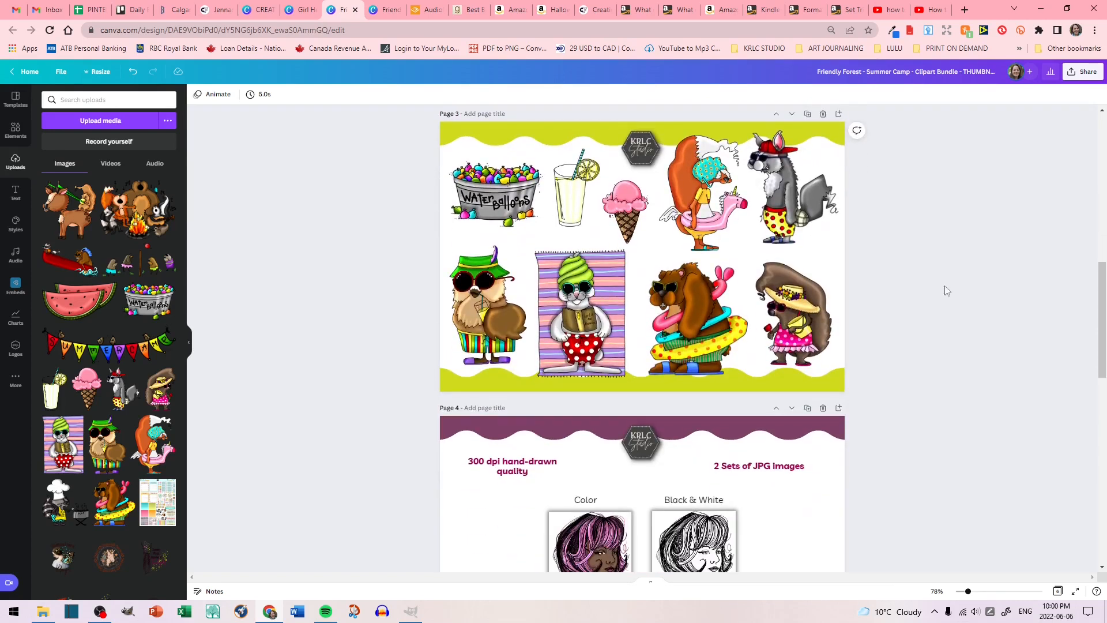
# Delete page 4 with the color and black-and-white JPG comparison.
pyautogui.scroll(-4, 947, 449)
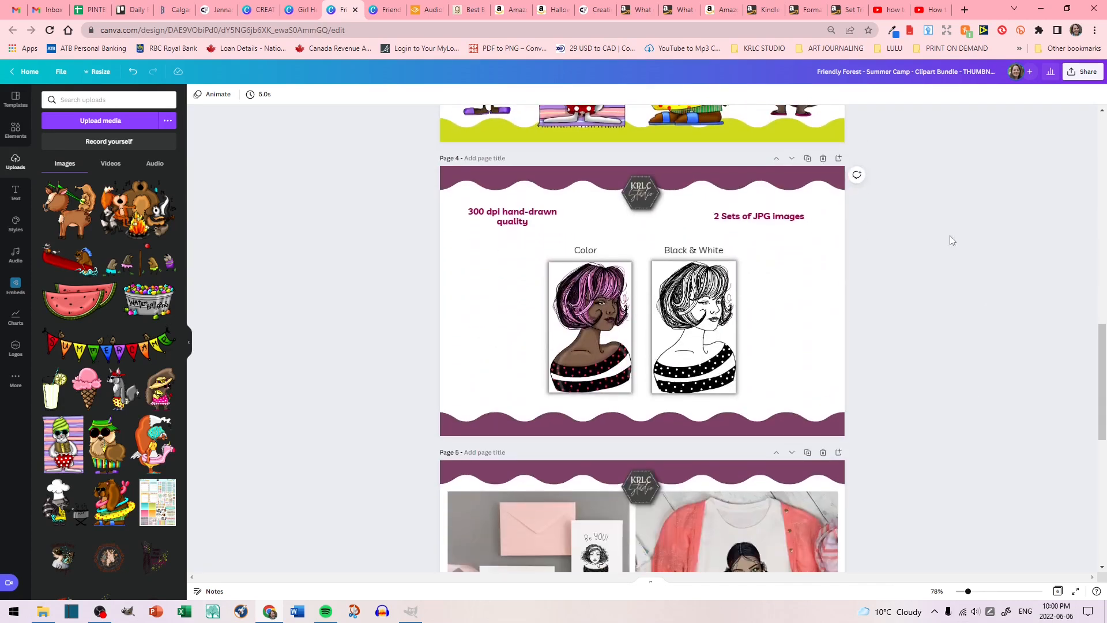
pyautogui.click(823, 160)
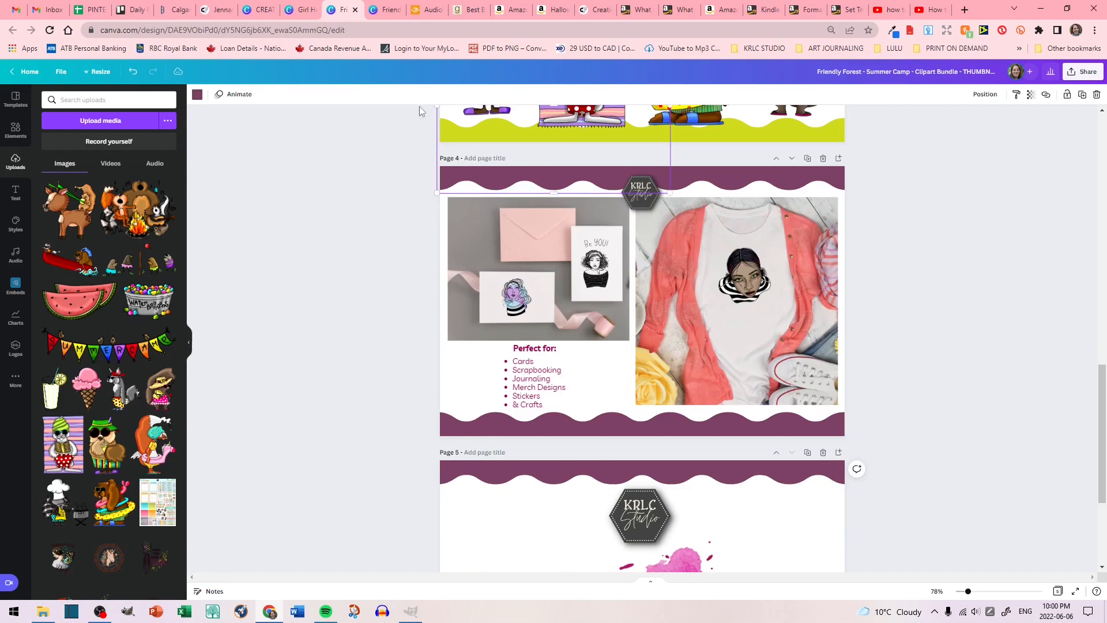
# Recolour the upper and lower wave borders of the mockup page, page 4, to the document's lime green.
pyautogui.click(198, 96)
pyautogui.click(166, 139)
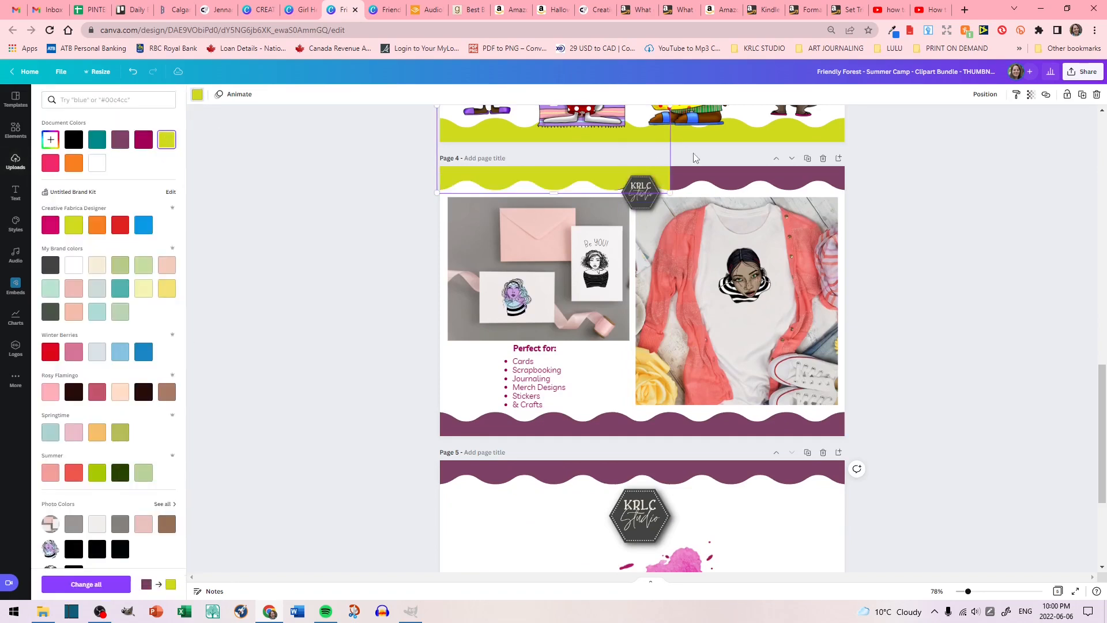
pyautogui.click(166, 139)
pyautogui.click(531, 427)
pyautogui.click(167, 139)
pyautogui.click(707, 427)
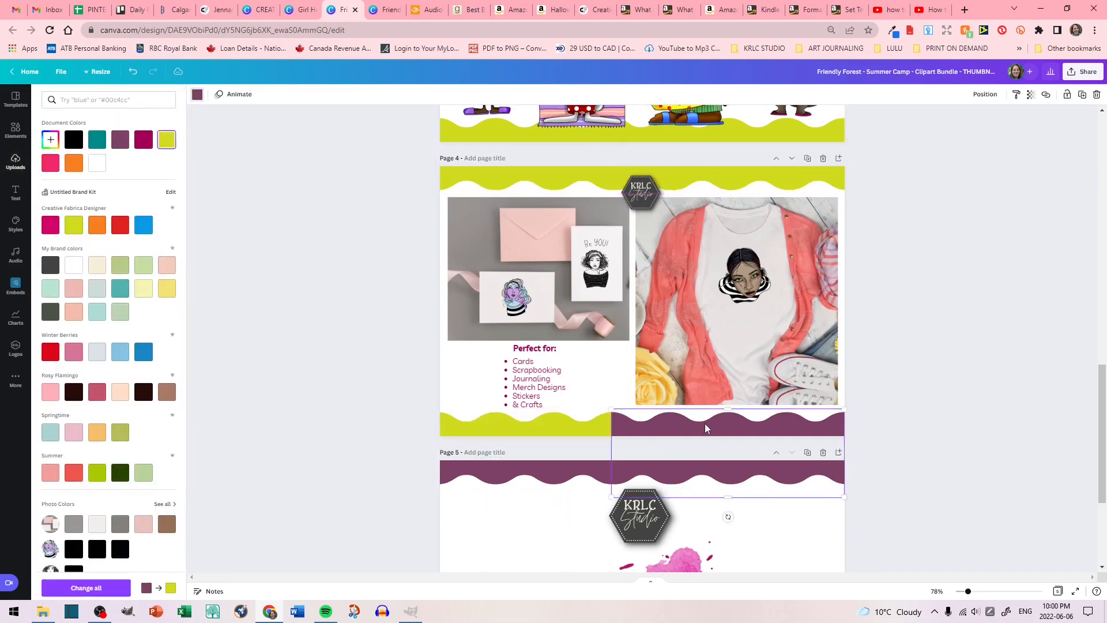
pyautogui.click(167, 139)
pyautogui.click(991, 349)
# Delete the T-shirt and greeting card mockup pictures from page 4, keeping the "Perfect for:" list.
pyautogui.scroll(-2, 914, 390)
pyautogui.click(529, 300)
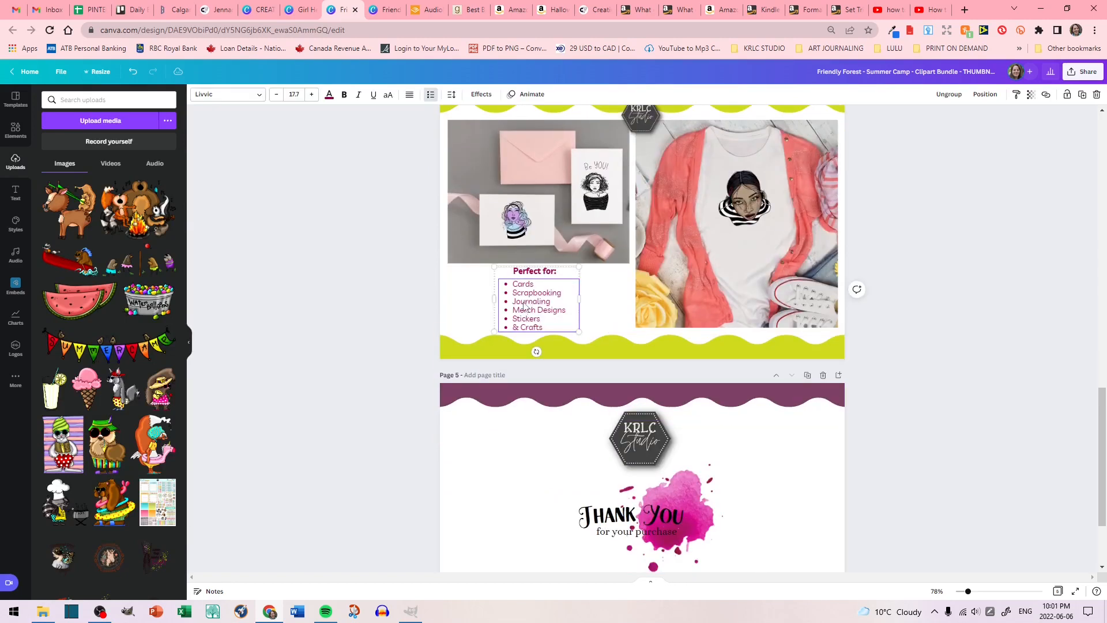
pyautogui.scroll(1, 523, 307)
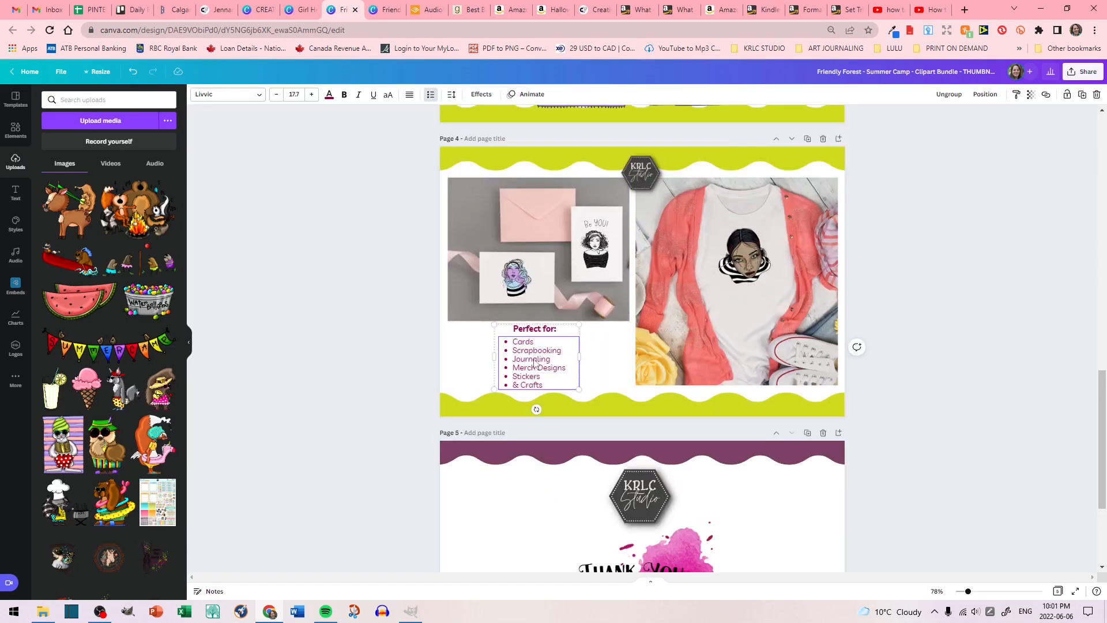
pyautogui.scroll(1, 941, 409)
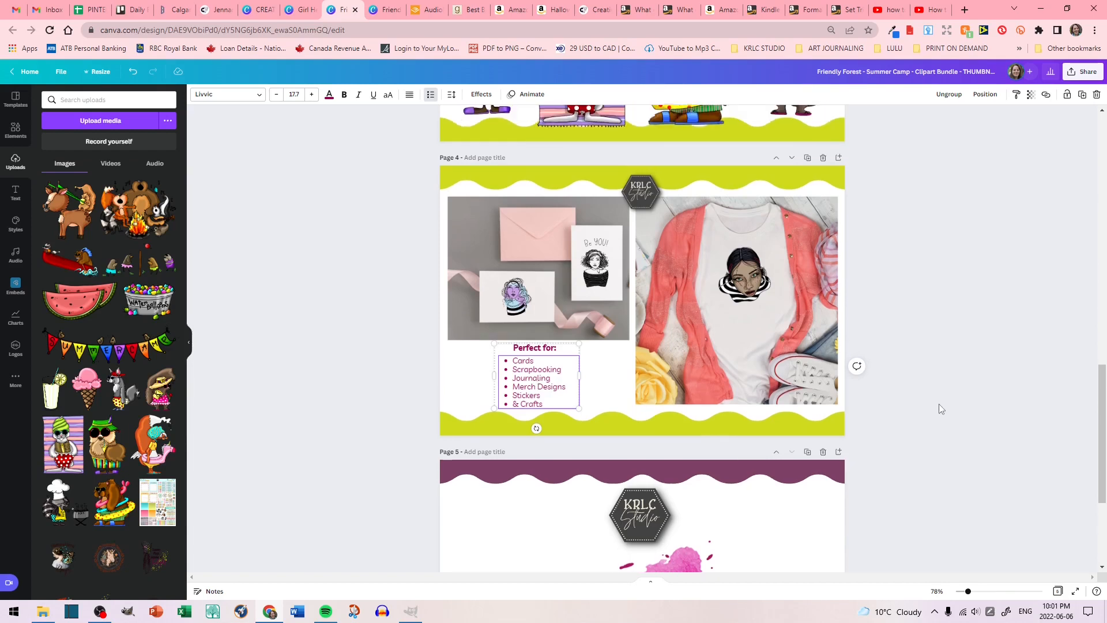
pyautogui.click(749, 288)
pyautogui.press('Delete')
pyautogui.click(776, 324)
pyautogui.press('Delete')
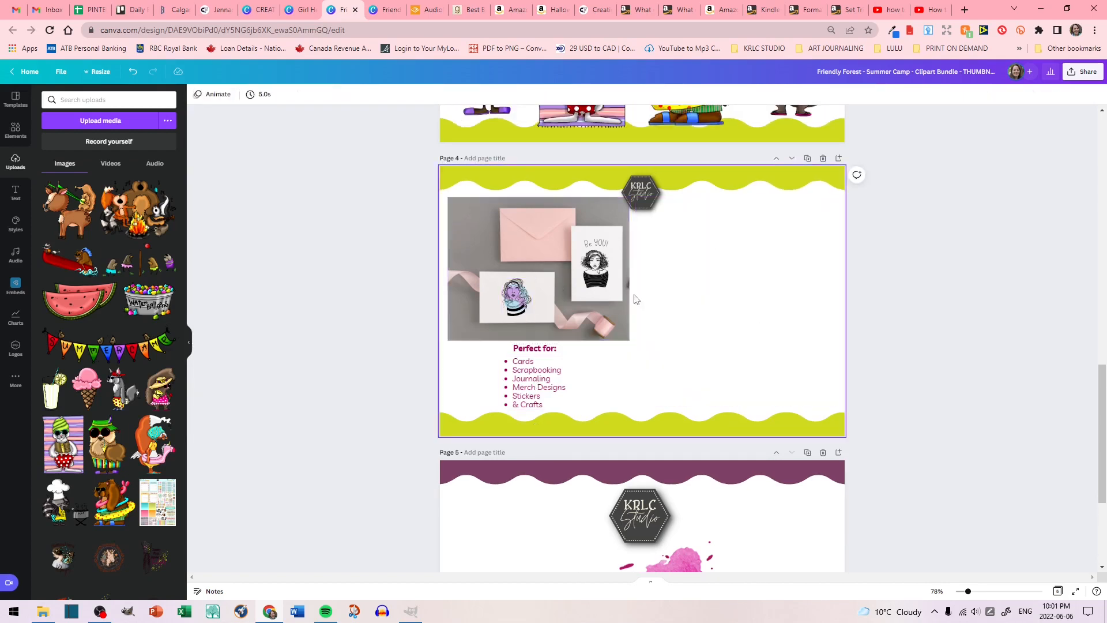
pyautogui.click(628, 296)
pyautogui.press('Delete')
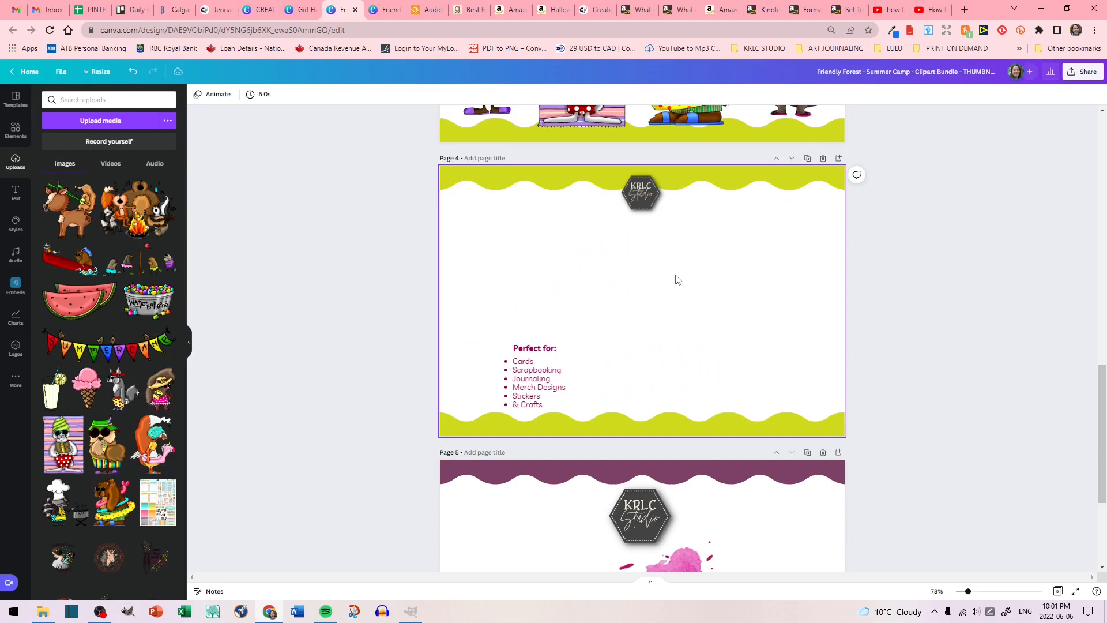
# Search the photo elements for "tshirt mockups" and add the photo of the girl in a white T-shirt to page 4.
pyautogui.click(14, 131)
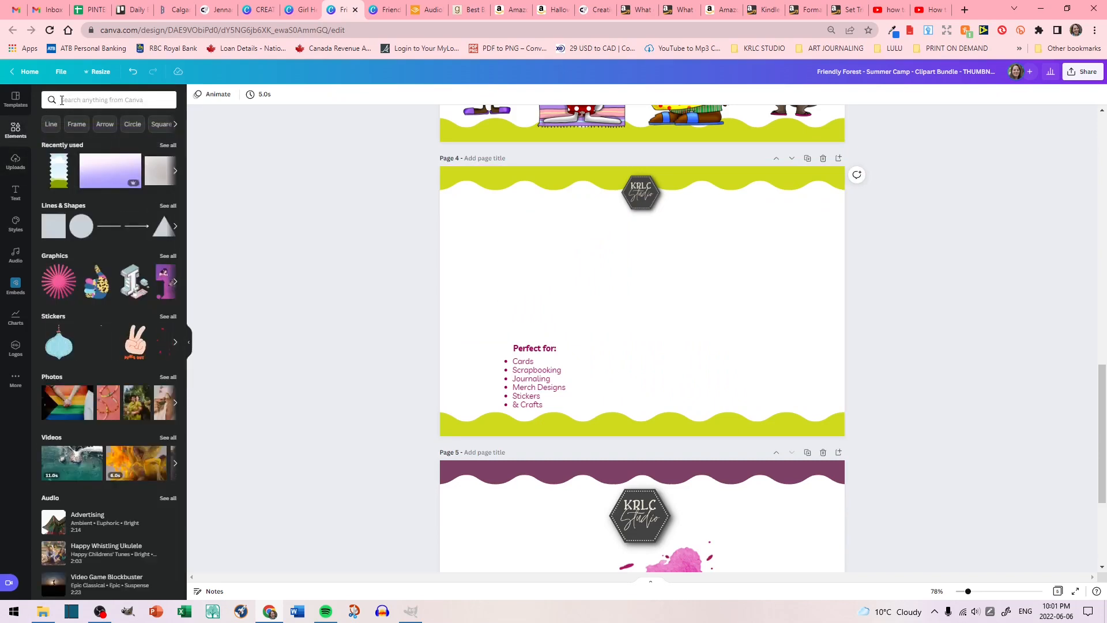
pyautogui.click(62, 100)
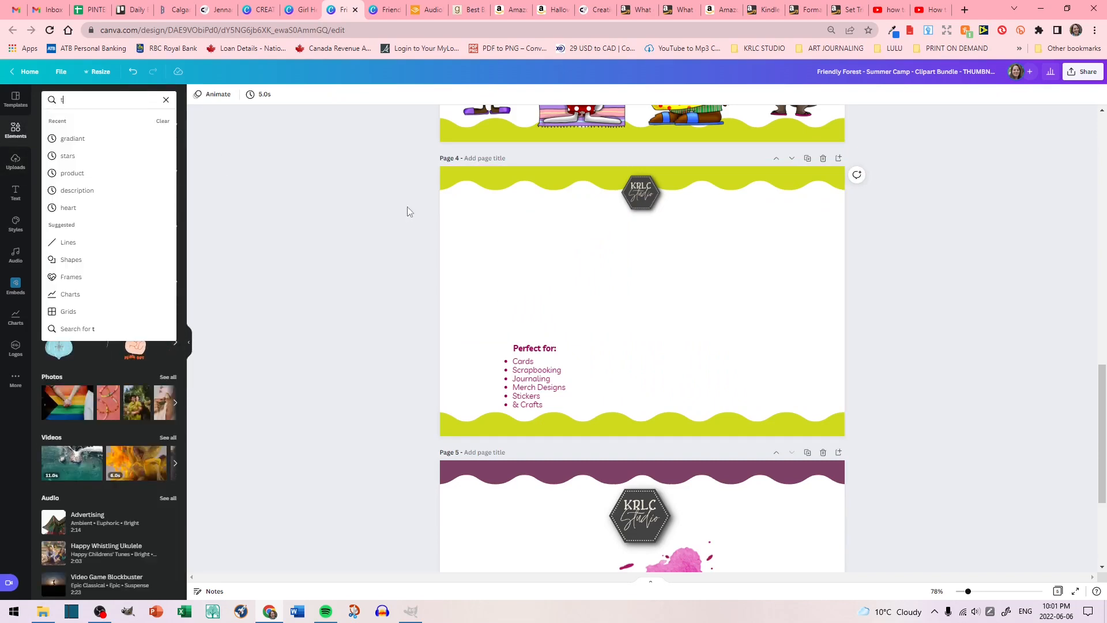
pyautogui.write('tshirt m')
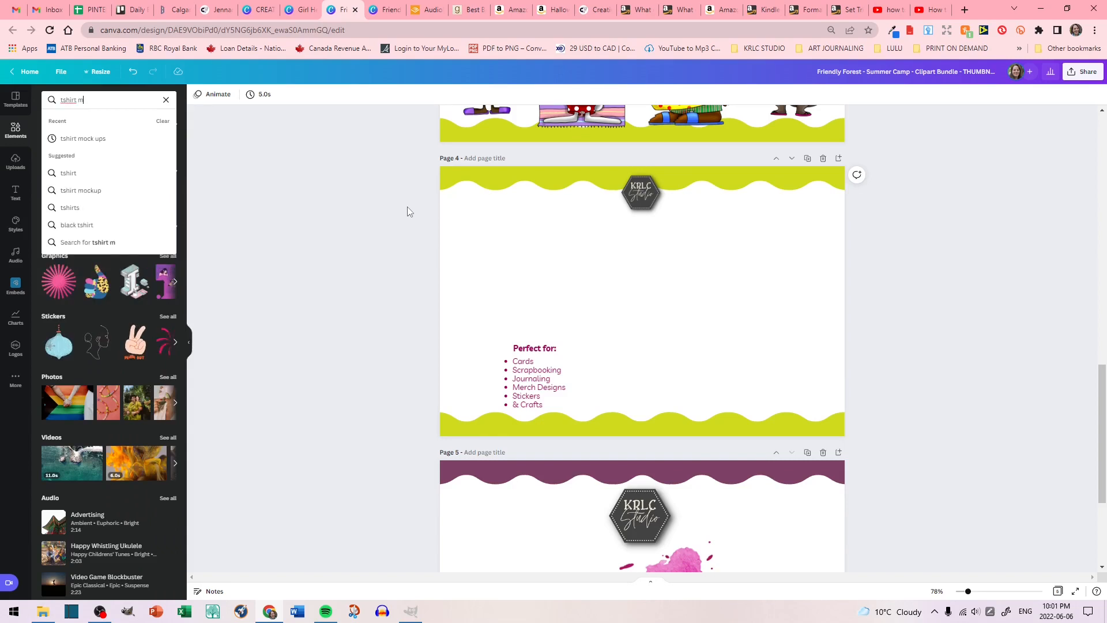
pyautogui.write('ockups')
pyautogui.press('Return')
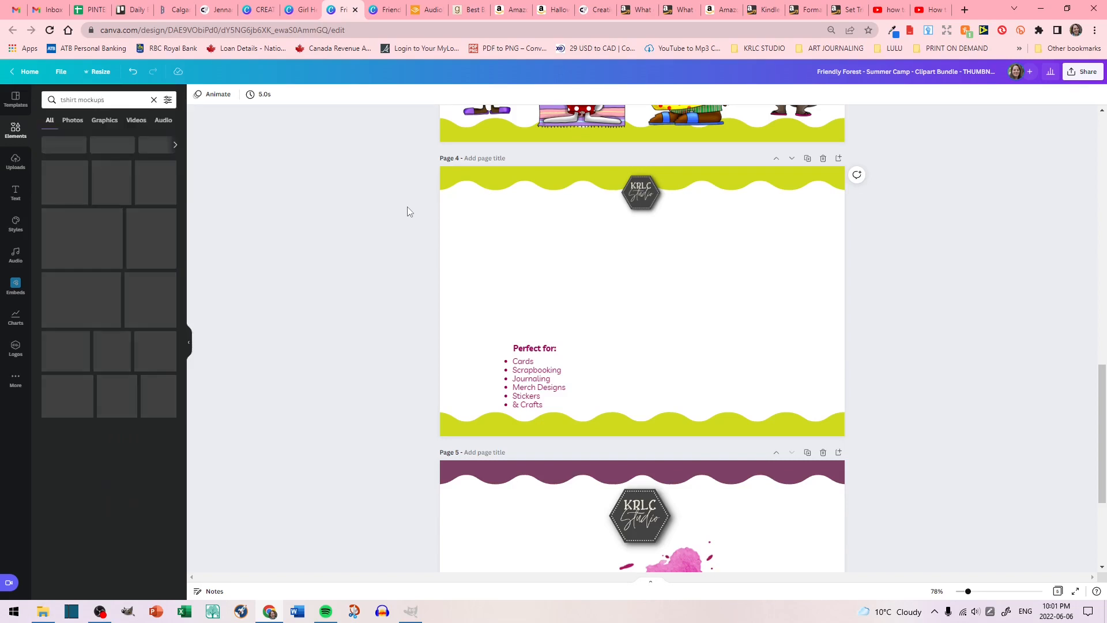
pyautogui.click(73, 122)
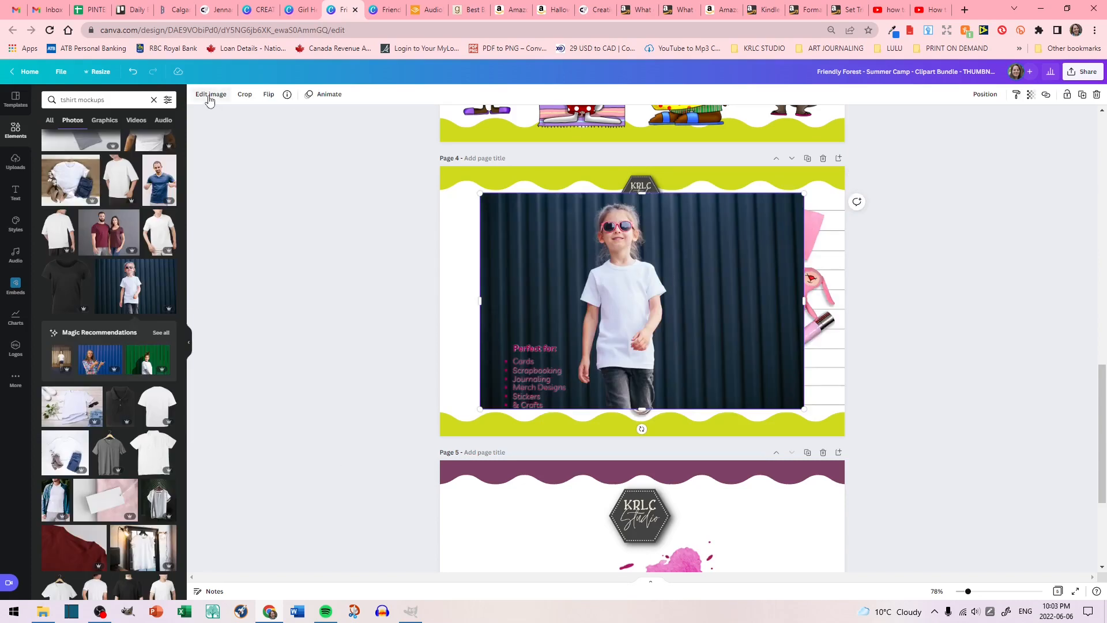
# Remove the background from the photo of the girl in the white T-shirt.
pyautogui.click(210, 95)
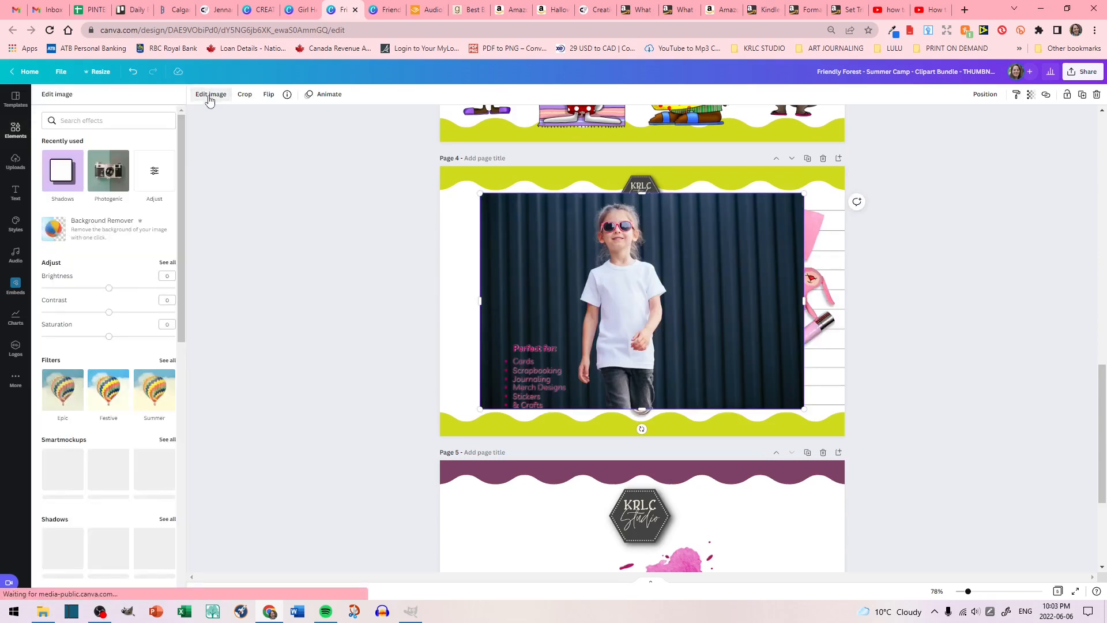
pyautogui.click(99, 228)
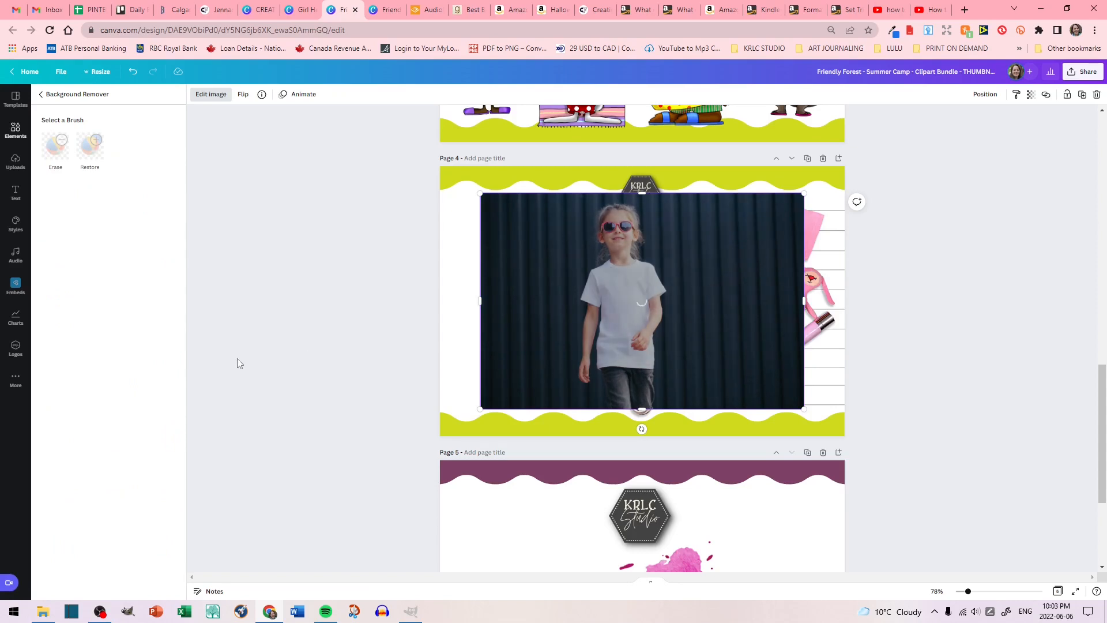
pyautogui.click(764, 319)
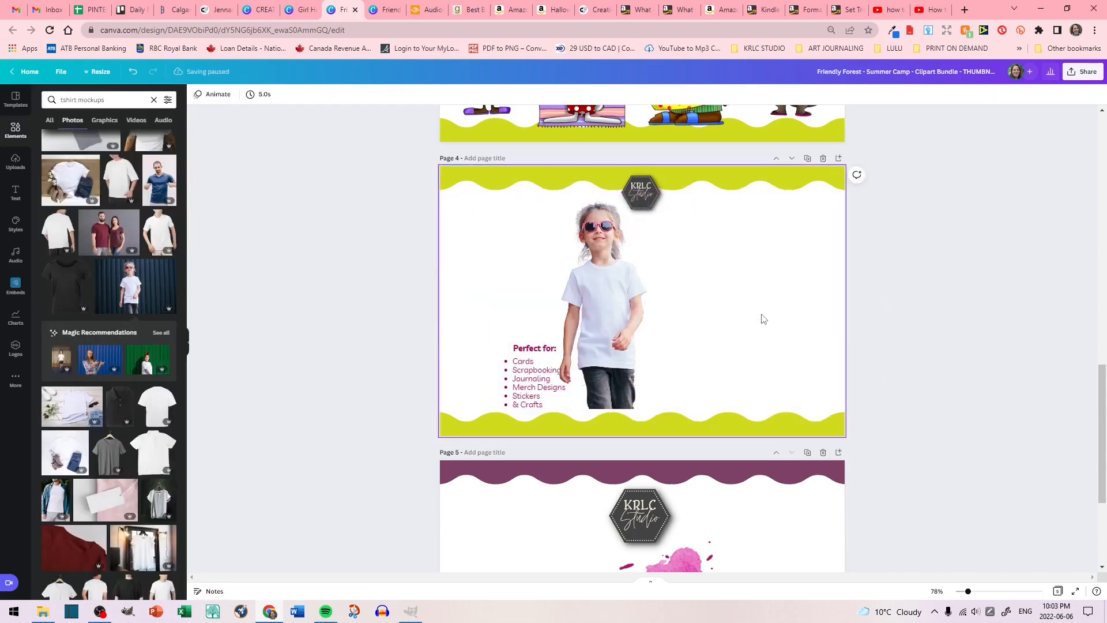
# Crop the girl cut-out, enlarge it to fill page 4's right side down to the lower edge, and send it to the back.
pyautogui.moveTo(603, 311); pyautogui.dragTo(741, 312)
pyautogui.moveTo(934, 299); pyautogui.dragTo(790, 299)
pyautogui.moveTo(600, 299); pyautogui.dragTo(685, 299)
pyautogui.moveTo(684, 410); pyautogui.dragTo(588, 563)
pyautogui.moveTo(701, 351); pyautogui.dragTo(748, 316)
pyautogui.moveTo(747, 567); pyautogui.dragTo(747, 436)
pyautogui.click(985, 94)
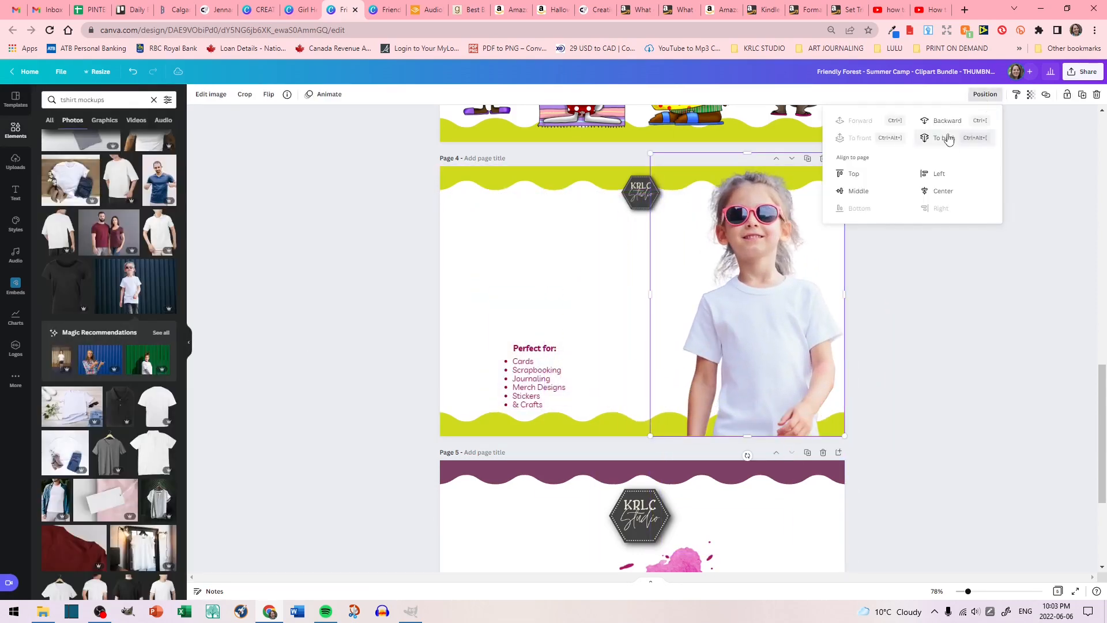
pyautogui.click(948, 139)
pyautogui.click(926, 376)
# Search the photos for a tote bag mock up and add the picture of jeans-clad legs with a blank white tote to page 4.
pyautogui.tripleClick(119, 99)
pyautogui.write('tote b')
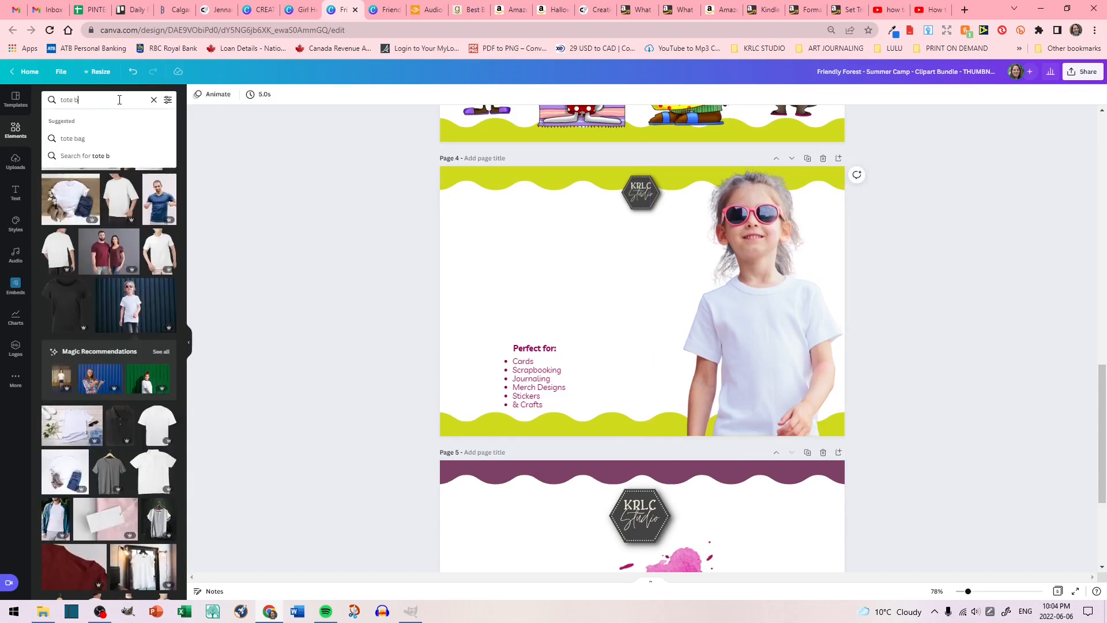
pyautogui.write('ag mock up0')
pyautogui.press('Return')
pyautogui.scroll(-8, 109, 369)
pyautogui.click(86, 360)
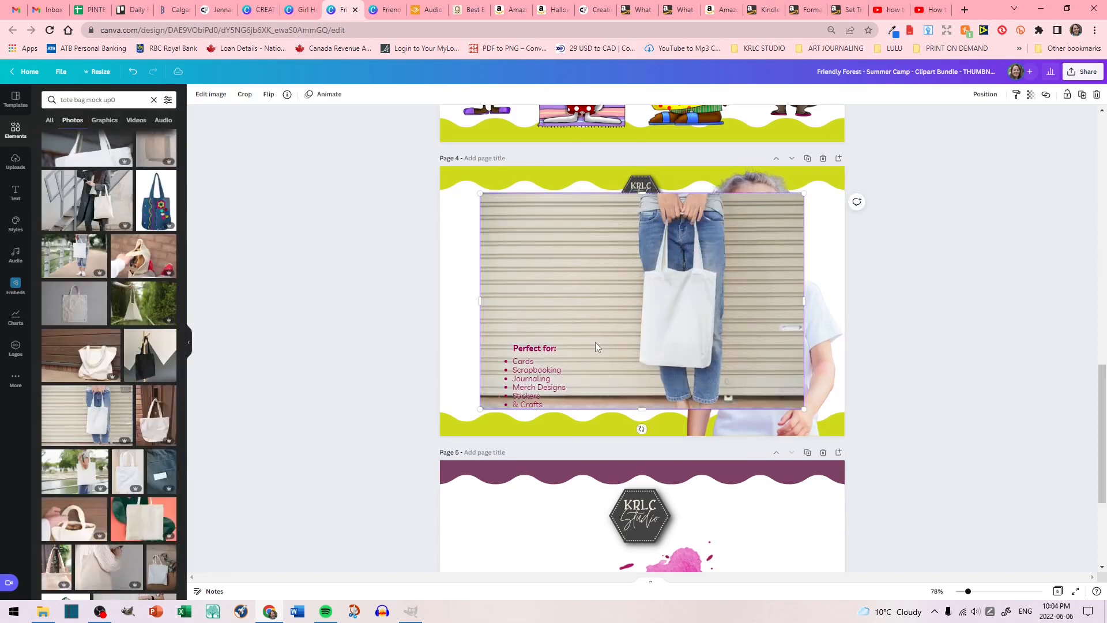
# Remove the tote bag photo's background, then crop its empty side and place it at page 4's upper left.
pyautogui.click(211, 94)
pyautogui.click(86, 226)
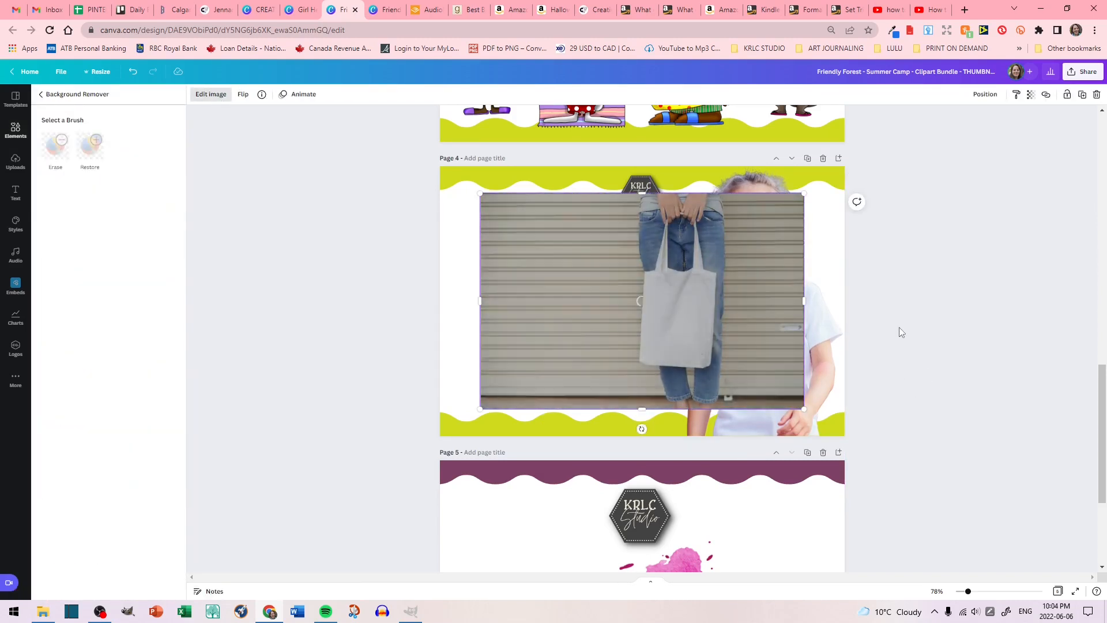
pyautogui.moveTo(804, 300); pyautogui.dragTo(731, 300)
pyautogui.moveTo(694, 287); pyautogui.dragTo(527, 220)
# Move the "Perfect for:" list below the logo, between the two mockups, and enlarge it.
pyautogui.moveTo(535, 379); pyautogui.dragTo(640, 253)
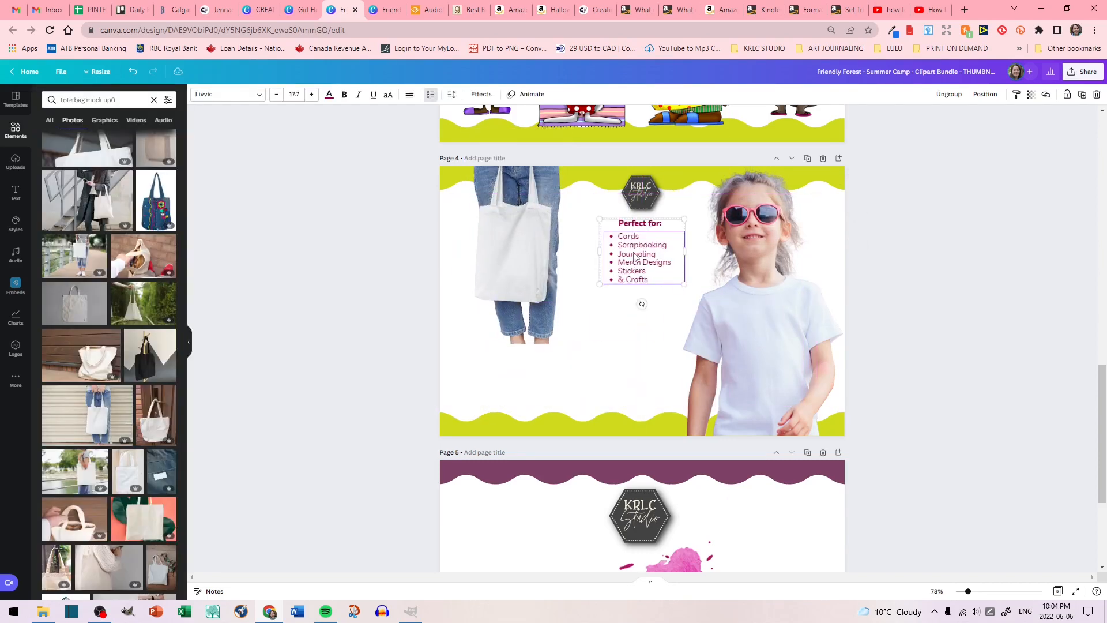
pyautogui.moveTo(684, 284); pyautogui.dragTo(718, 303)
pyautogui.moveTo(665, 265); pyautogui.dragTo(655, 265)
# Enlarge the tote bag cut-out to page 4's full height on the left side and send it backward in the layer order.
pyautogui.moveTo(513, 248); pyautogui.dragTo(498, 334)
pyautogui.moveTo(548, 211); pyautogui.dragTo(599, 166)
pyautogui.moveTo(516, 331); pyautogui.dragTo(528, 345)
pyautogui.click(985, 94)
pyautogui.click(957, 117)
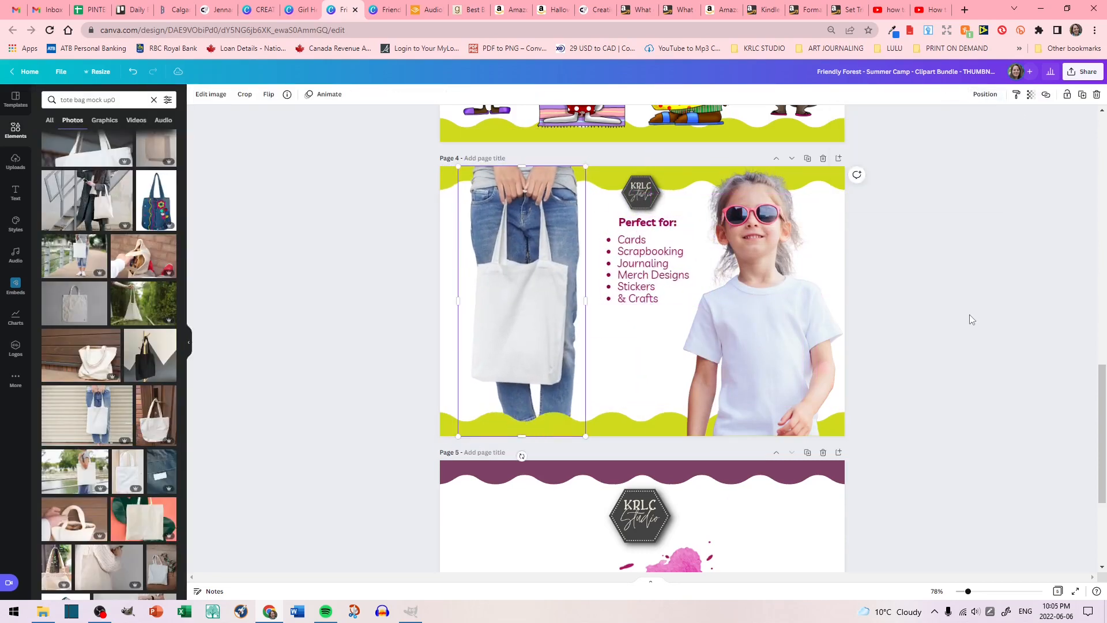
pyautogui.click(985, 94)
pyautogui.click(959, 118)
pyautogui.click(940, 276)
# Place the flamingo-float clipart on the T-shirt and the swim-ring bear, tilted about 4°, on the tote, and lower the "Perfect for:" list.
pyautogui.click(15, 162)
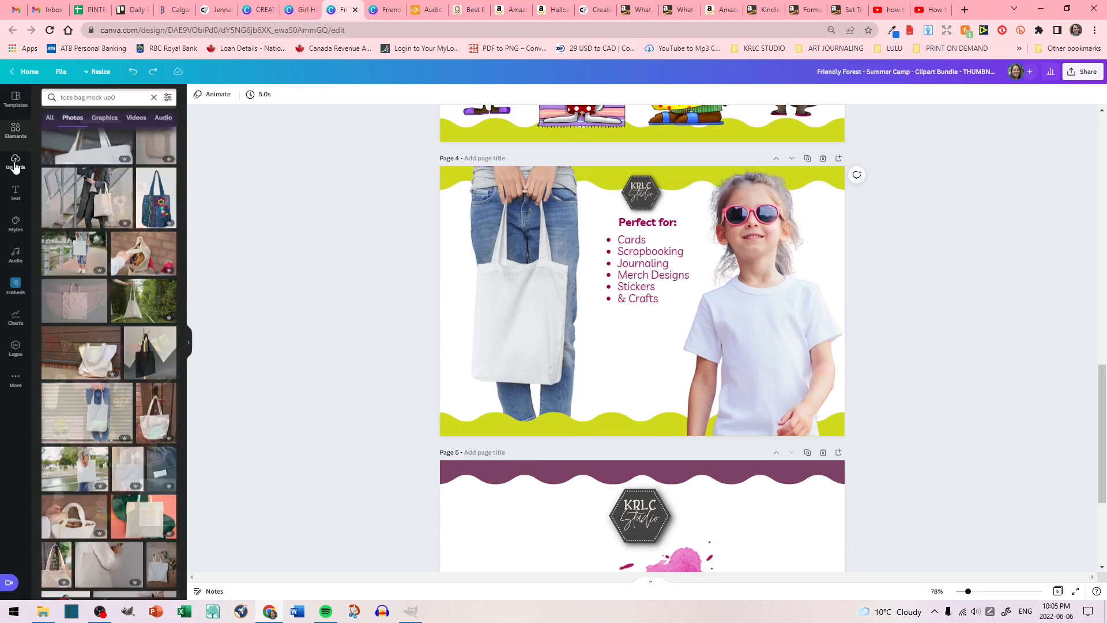
pyautogui.moveTo(153, 444); pyautogui.dragTo(761, 350)
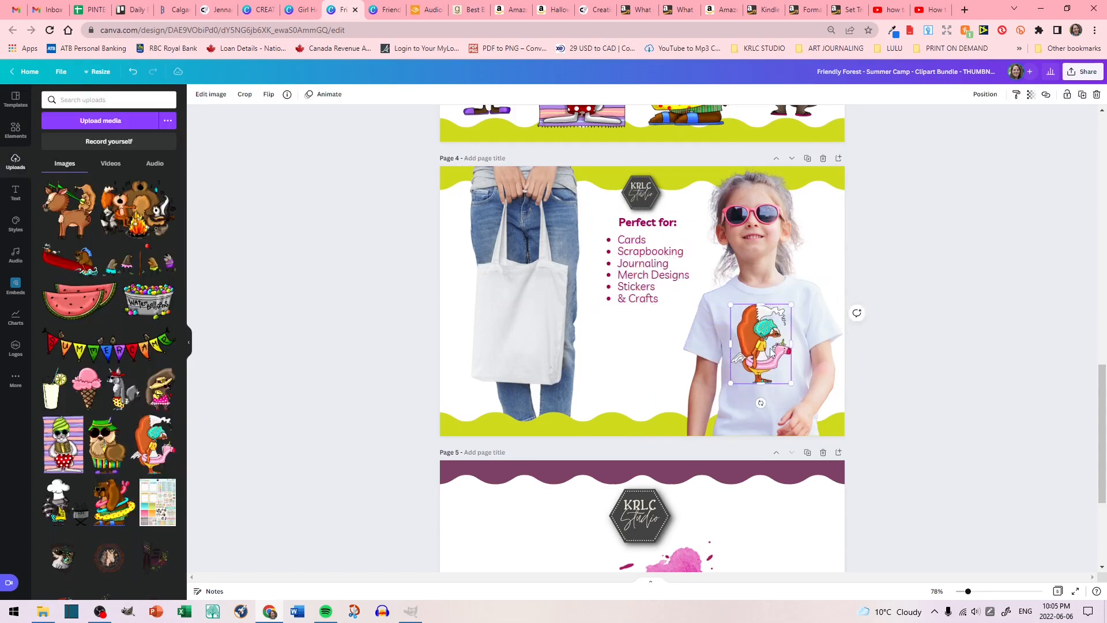
pyautogui.moveTo(114, 509); pyautogui.dragTo(518, 334)
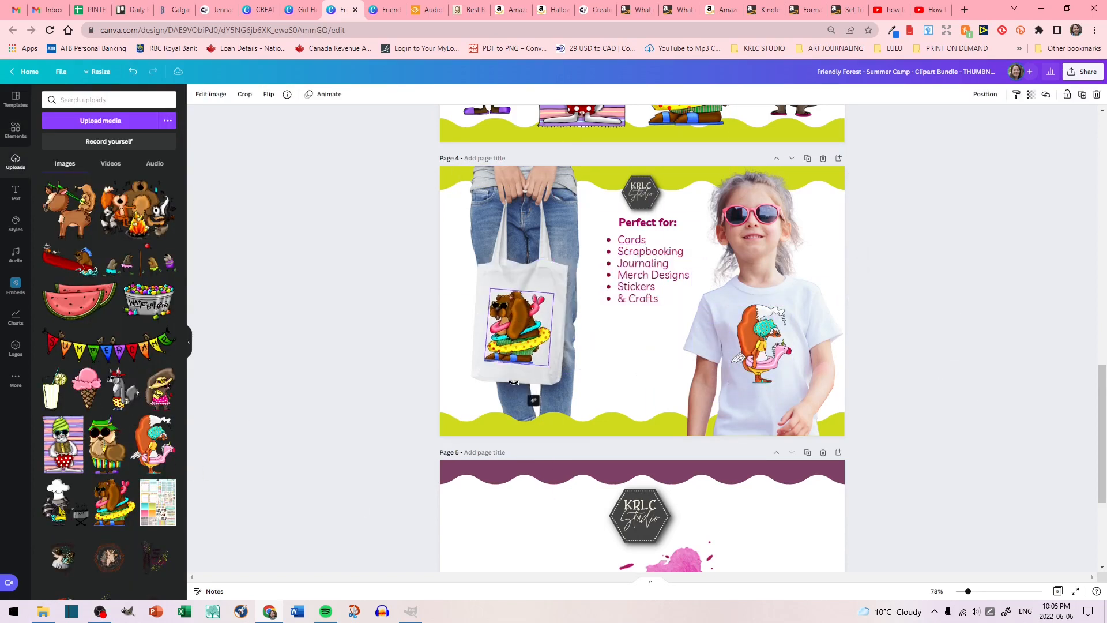
pyautogui.moveTo(648, 263); pyautogui.dragTo(648, 286)
pyautogui.click(955, 370)
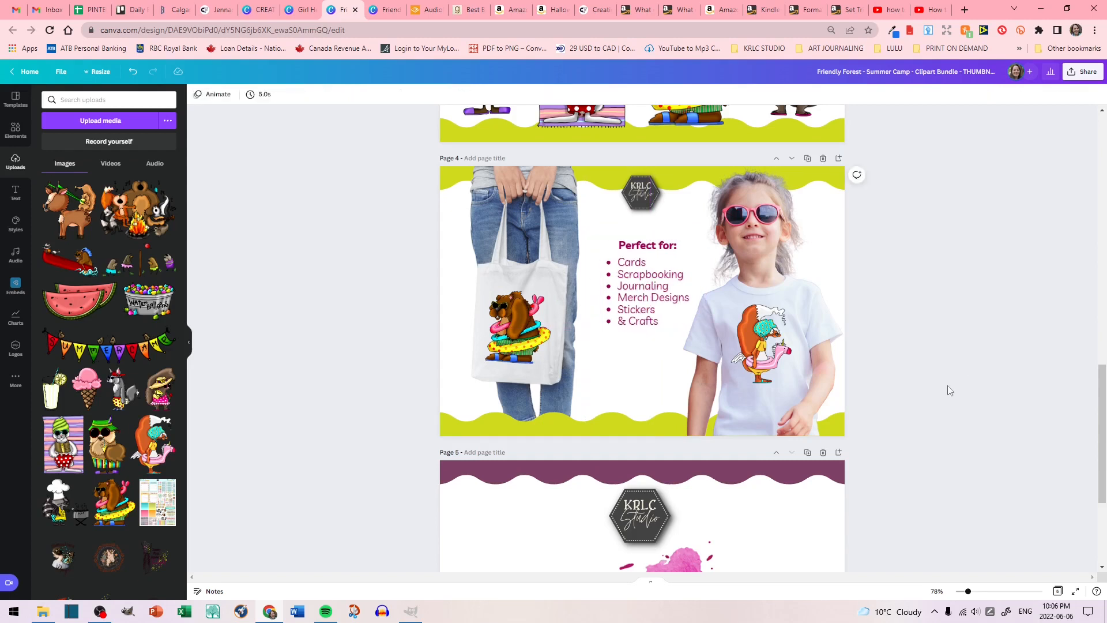
# Recolour the upper and lower wave borders of the thank-you page, page 5, to the document's lime green.
pyautogui.scroll(-4, 950, 391)
pyautogui.click(566, 271)
pyautogui.click(202, 94)
pyautogui.click(166, 141)
pyautogui.click(801, 279)
pyautogui.click(166, 141)
pyautogui.click(548, 521)
pyautogui.click(166, 141)
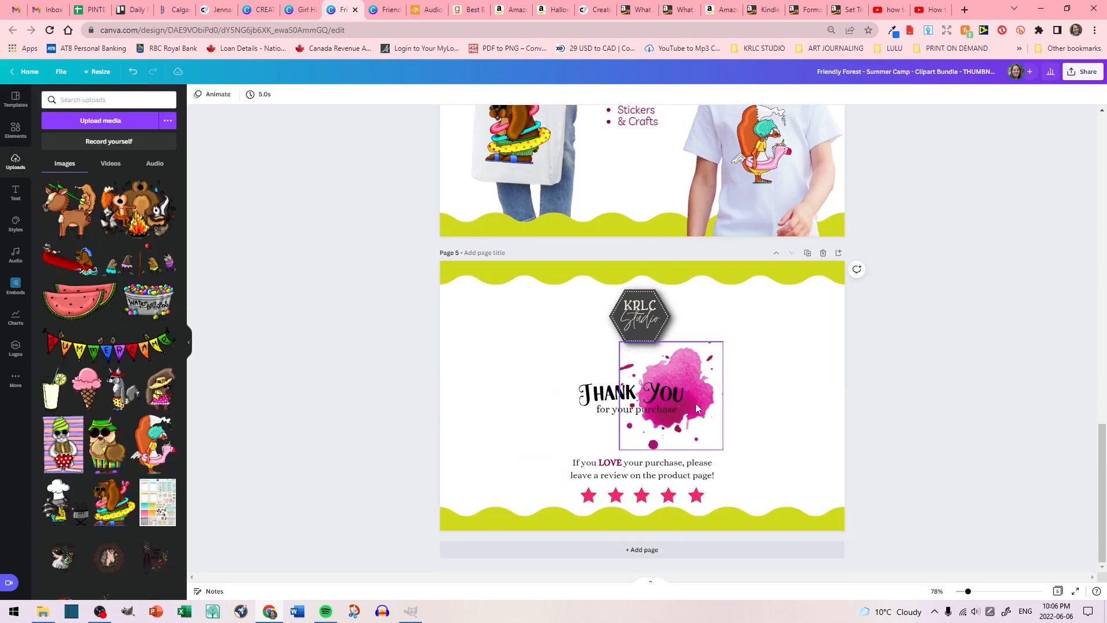
# Recolour the word "LOVE" in page 5's review request to the document's teal.
pyautogui.scroll(10, 614, 466)
pyautogui.scroll(-10, 614, 466)
pyautogui.doubleClick(612, 464)
pyautogui.click(316, 94)
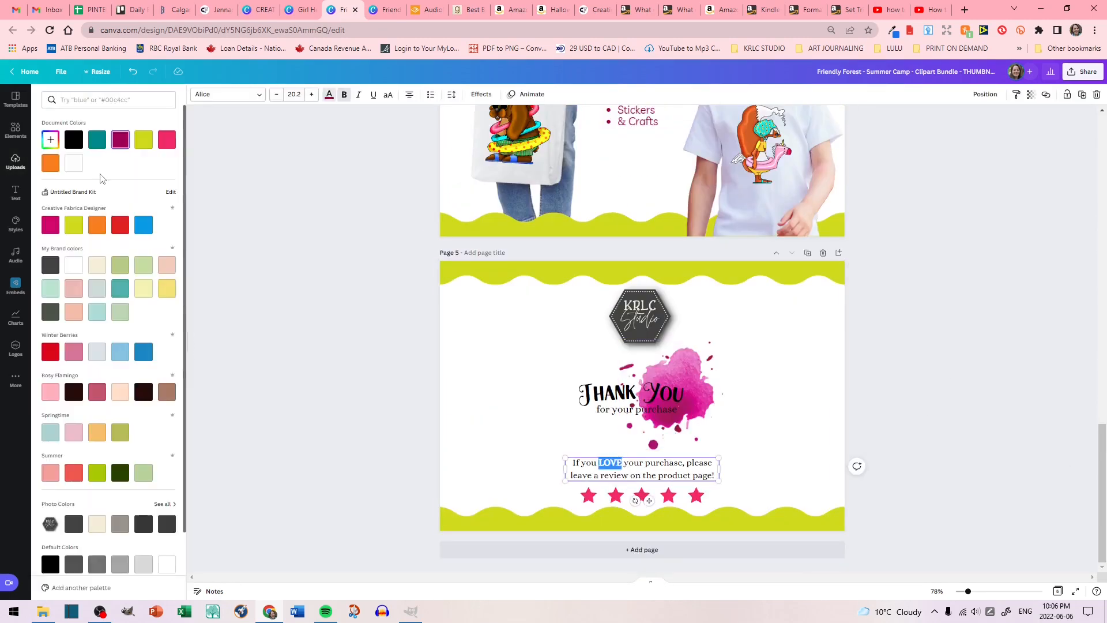
pyautogui.click(96, 140)
pyautogui.click(587, 493)
pyautogui.click(587, 493)
# Move page 5's logo up onto the wave border, and shift the thank-you content up as one group centred on the page.
pyautogui.moveTo(651, 329); pyautogui.dragTo(652, 311)
pyautogui.moveTo(548, 361); pyautogui.dragTo(775, 503)
pyautogui.moveTo(679, 398); pyautogui.dragTo(677, 382)
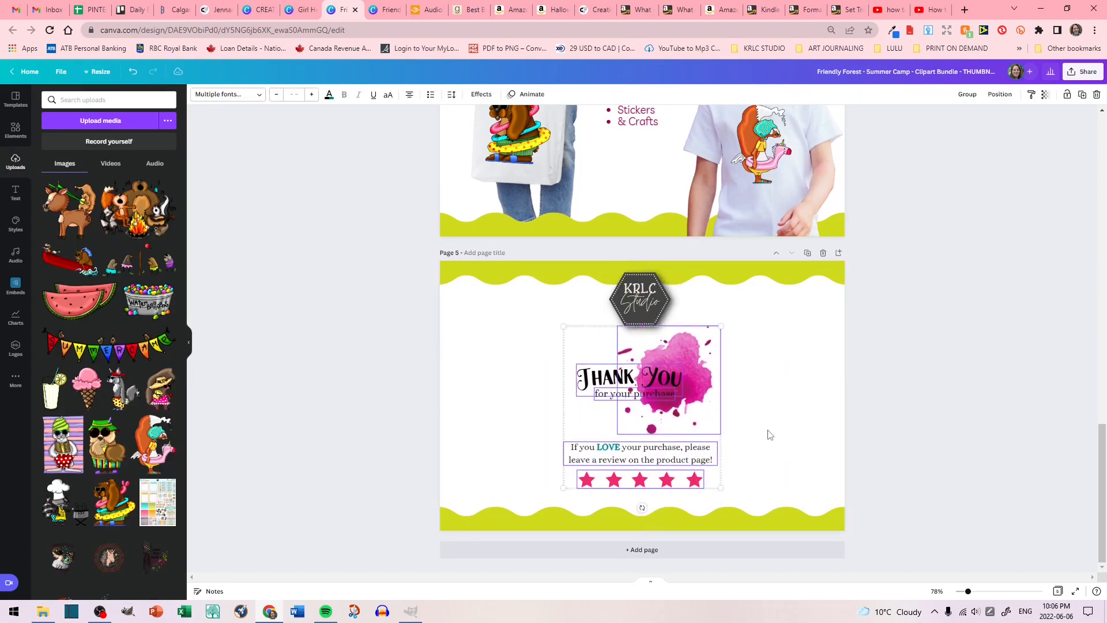
pyautogui.click(953, 94)
pyautogui.click(985, 94)
pyautogui.click(945, 179)
pyautogui.click(787, 371)
# Recolour the five stars magenta, lime, orange, red and blue in order, using the Creative Fabrica Designer palette.
pyautogui.click(587, 480)
pyautogui.click(197, 94)
pyautogui.click(50, 226)
pyautogui.click(614, 480)
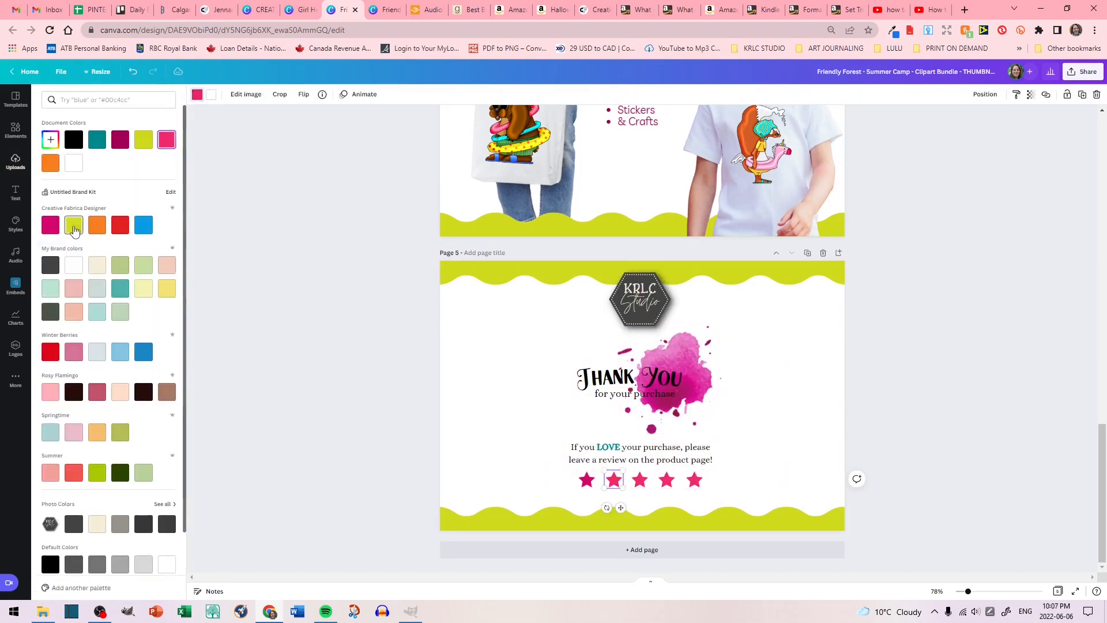
pyautogui.click(120, 225)
pyautogui.click(694, 480)
pyautogui.click(143, 225)
pyautogui.click(787, 404)
# Delete the pink splash behind "Thank You" and add a sunflower from a "watercolor" graphics search.
pyautogui.click(681, 369)
pyautogui.press('Delete')
pyautogui.click(15, 130)
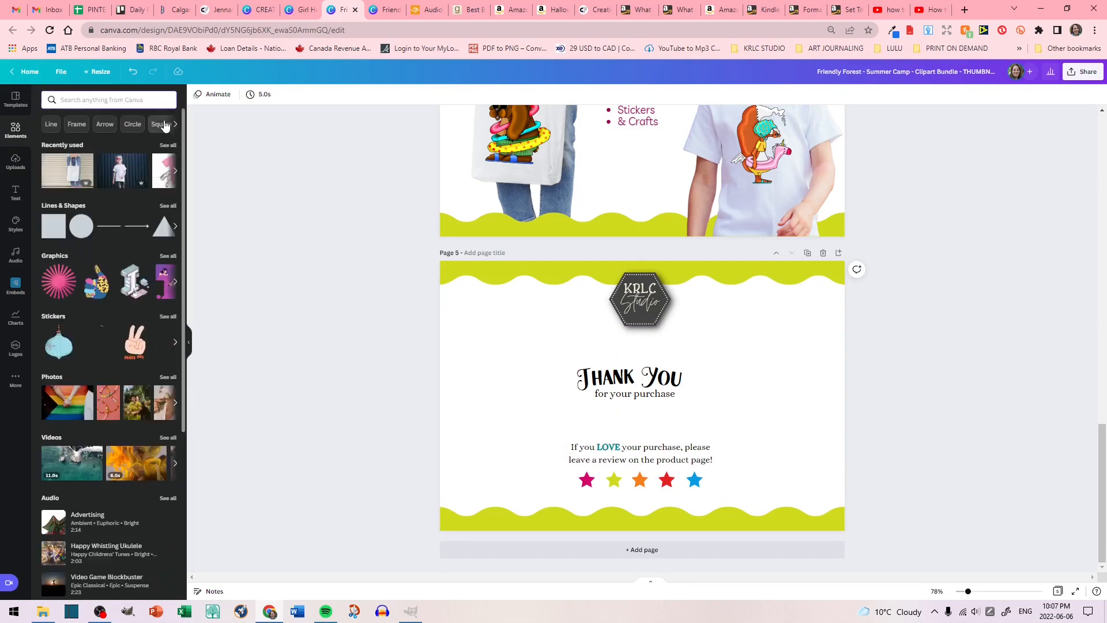
pyautogui.click(162, 122)
pyautogui.click(104, 121)
pyautogui.click(155, 366)
# Shrink the sunflower and place it at the right end of the "Thank You" text.
pyautogui.moveTo(754, 287); pyautogui.dragTo(620, 416)
pyautogui.moveTo(576, 459); pyautogui.dragTo(698, 359)
pyautogui.moveTo(742, 314); pyautogui.dragTo(730, 326)
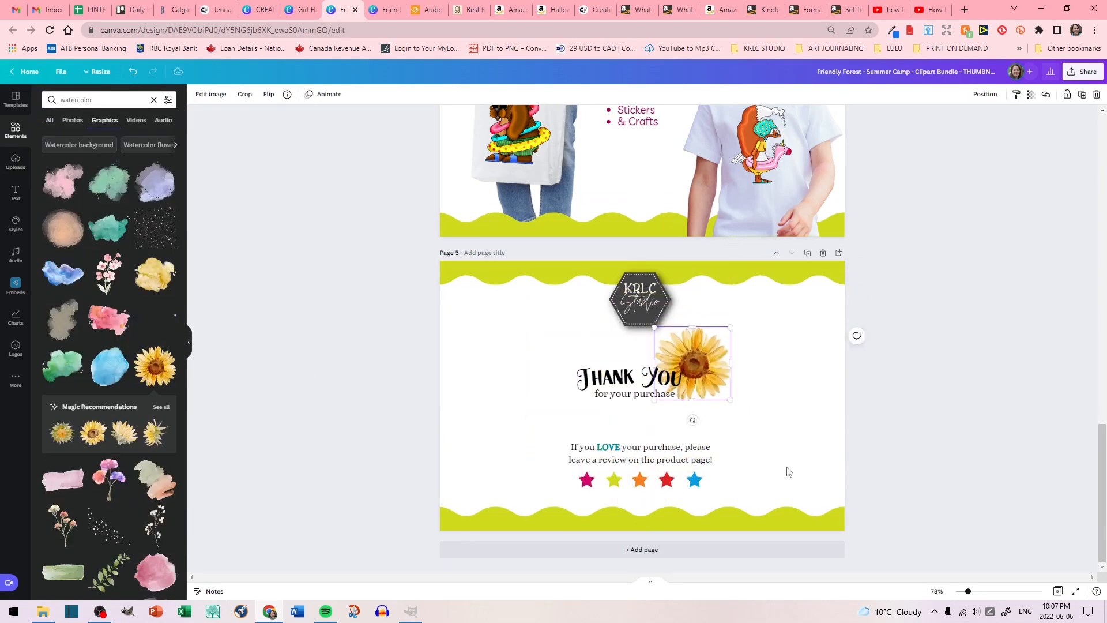
# Move the review request with its stars closer to "Thank You", then enlarge and reposition all the thank-you content together.
pyautogui.click(788, 469)
pyautogui.click(692, 460)
pyautogui.moveTo(663, 459); pyautogui.dragTo(663, 433)
pyautogui.moveTo(558, 344); pyautogui.dragTo(735, 485)
pyautogui.moveTo(731, 463); pyautogui.dragTo(747, 476)
pyautogui.moveTo(660, 420); pyautogui.dragTo(695, 430)
pyautogui.click(902, 455)
pyautogui.click(897, 490)
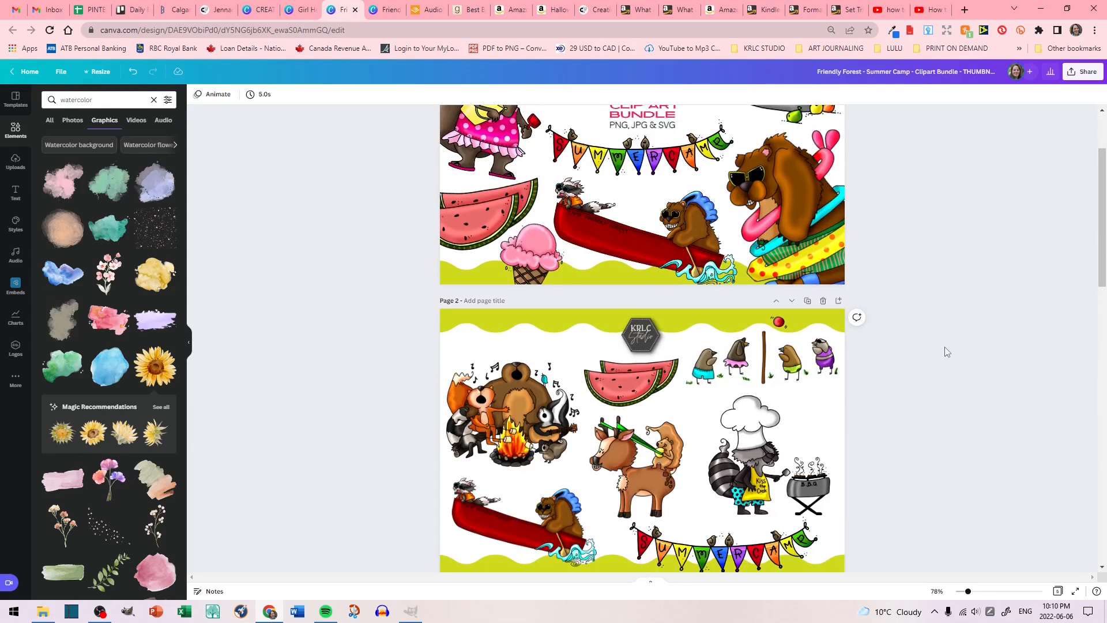
# Download all five pages of the design as JPG files.
pyautogui.scroll(2, 1102, 263)
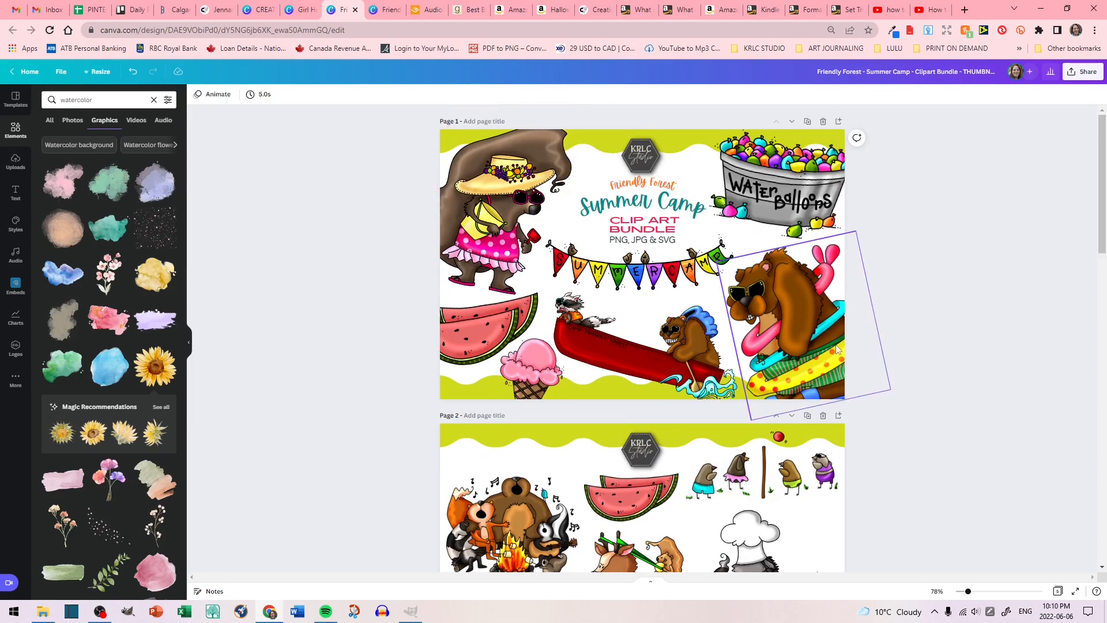
pyautogui.scroll(-2, 1103, 181)
pyautogui.moveTo(1103, 181); pyautogui.dragTo(1099, 138)
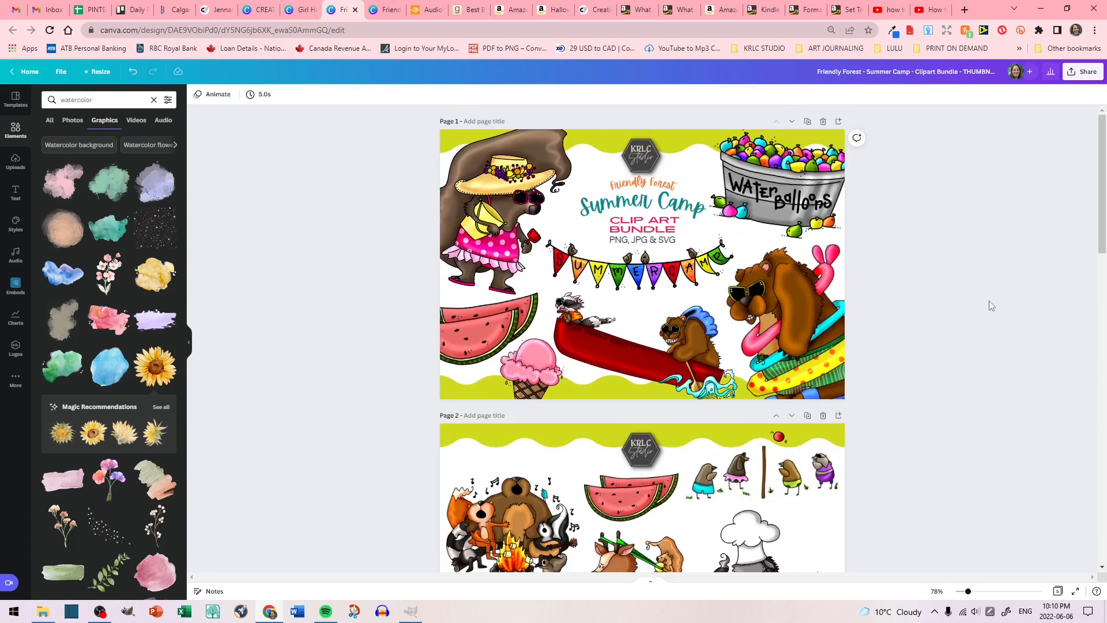
pyautogui.click(1073, 74)
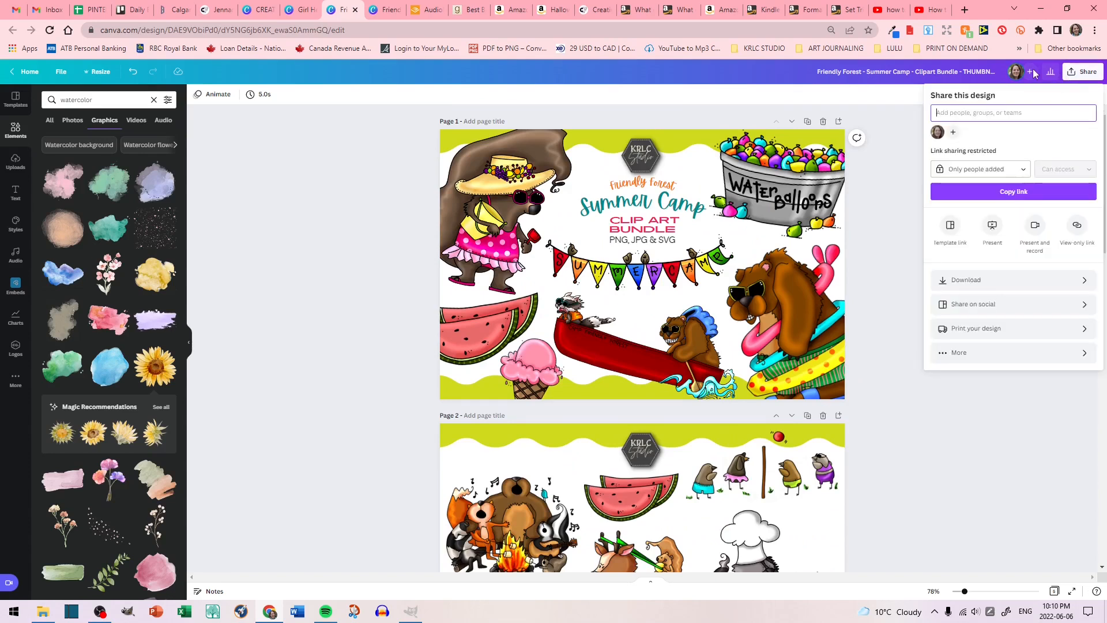
pyautogui.click(1082, 281)
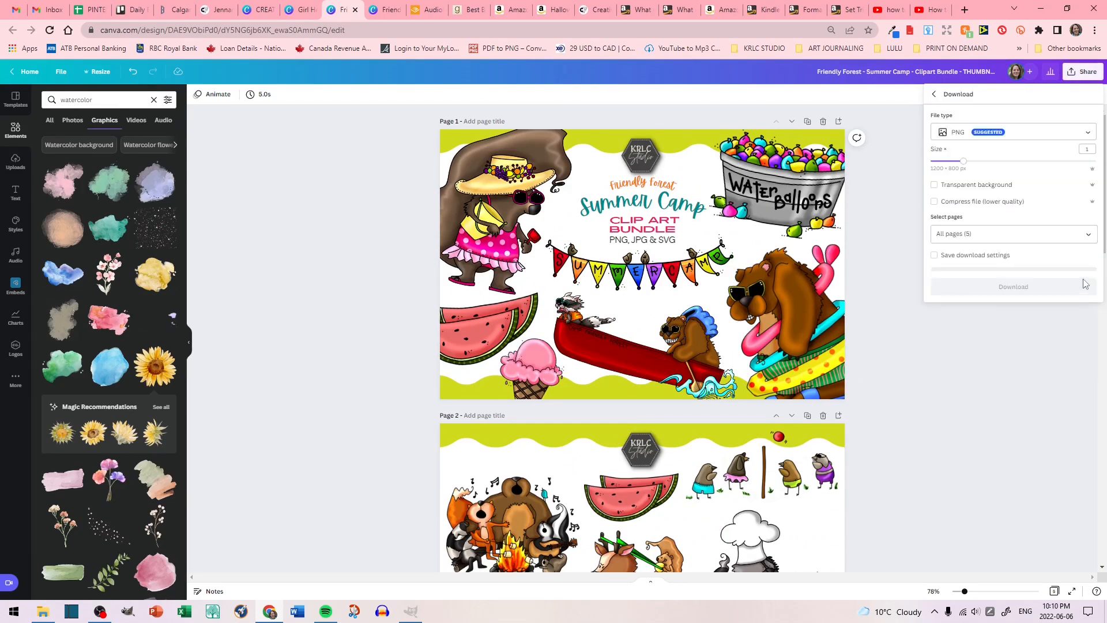
pyautogui.click(1008, 135)
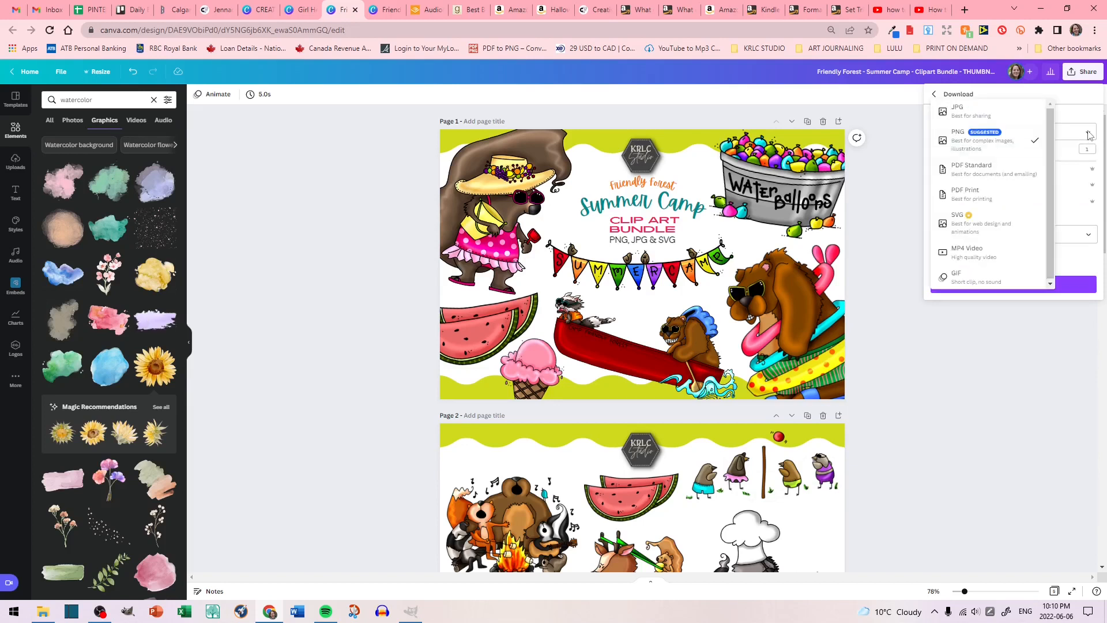
pyautogui.click(977, 114)
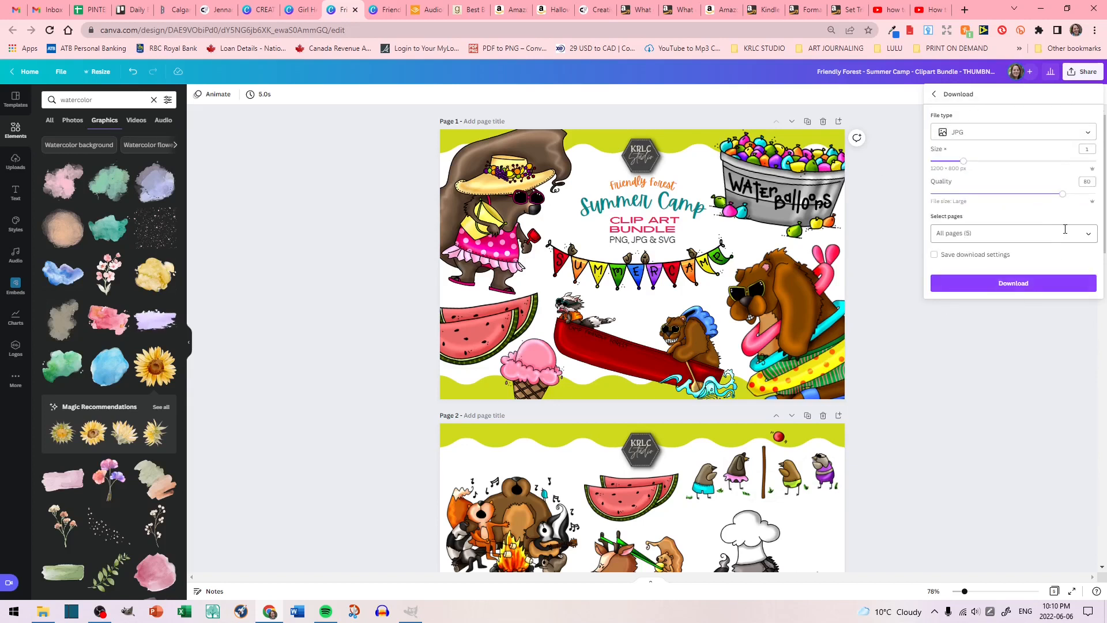
pyautogui.click(1020, 284)
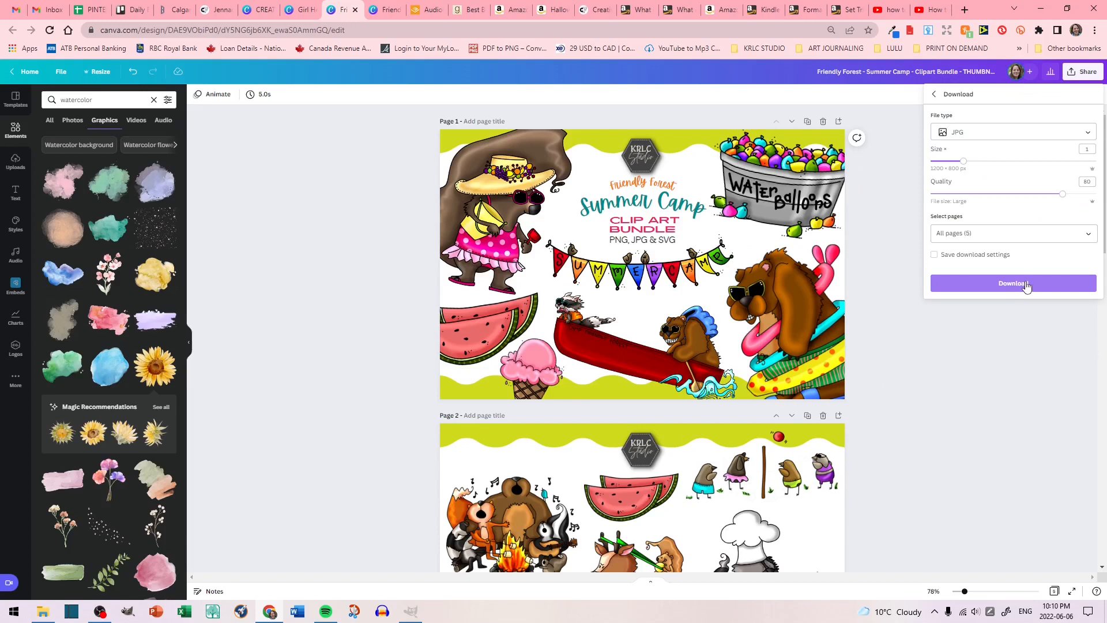